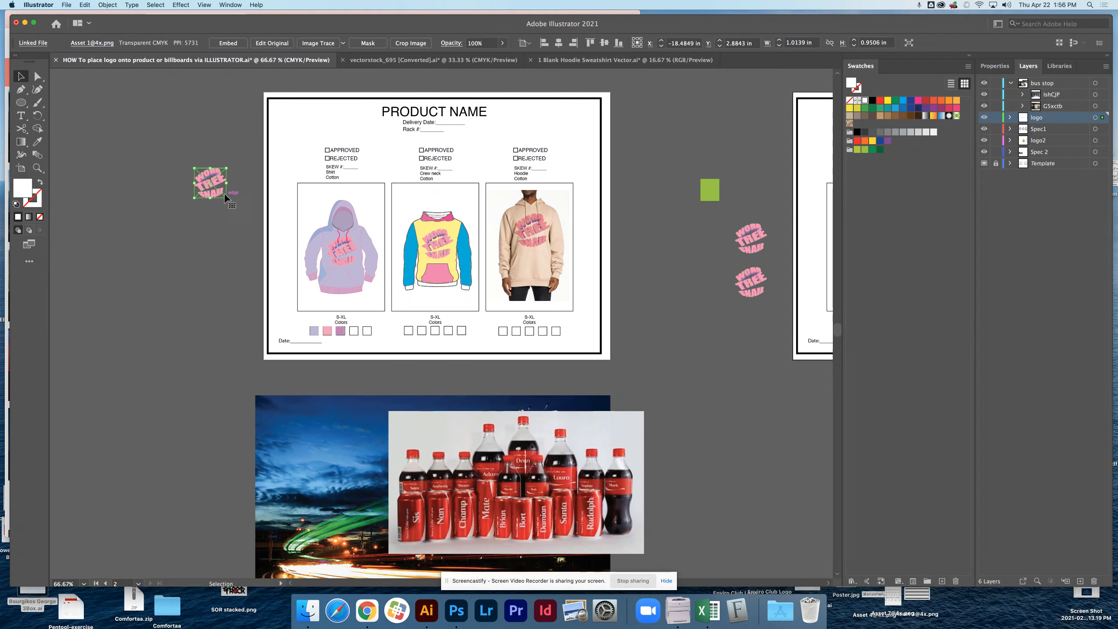
Nudge the loose logo beside the first spec sheet diagonally downward and shift the cola bottles picture slightly sideways over the night-traffic photo.
left_click_drag(216, 197, 233, 216)
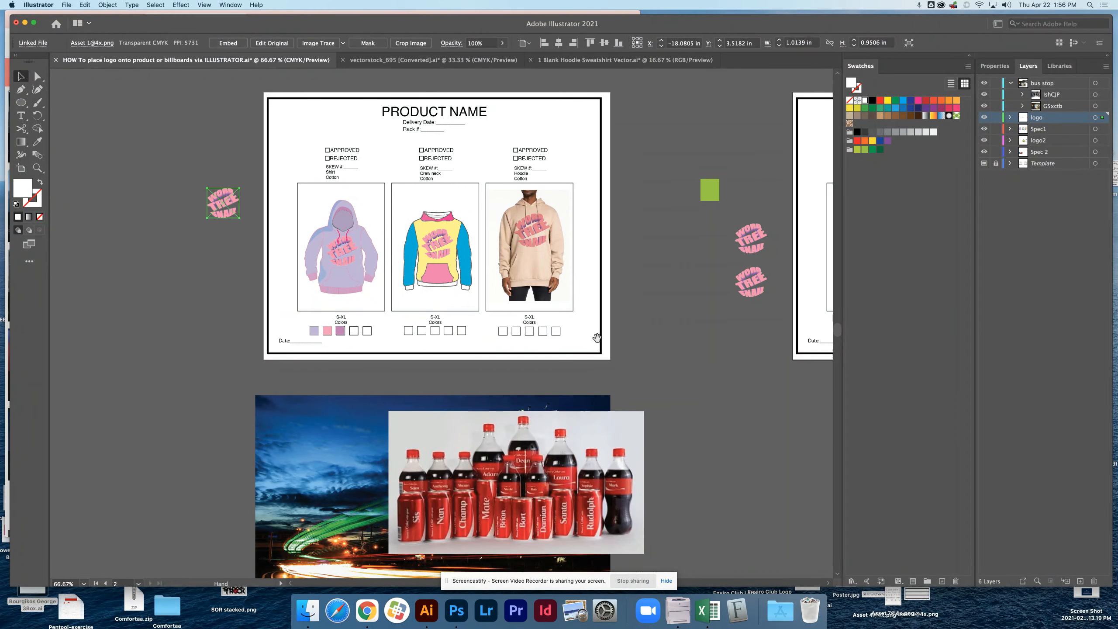
scroll(445, 302, "down", 3)
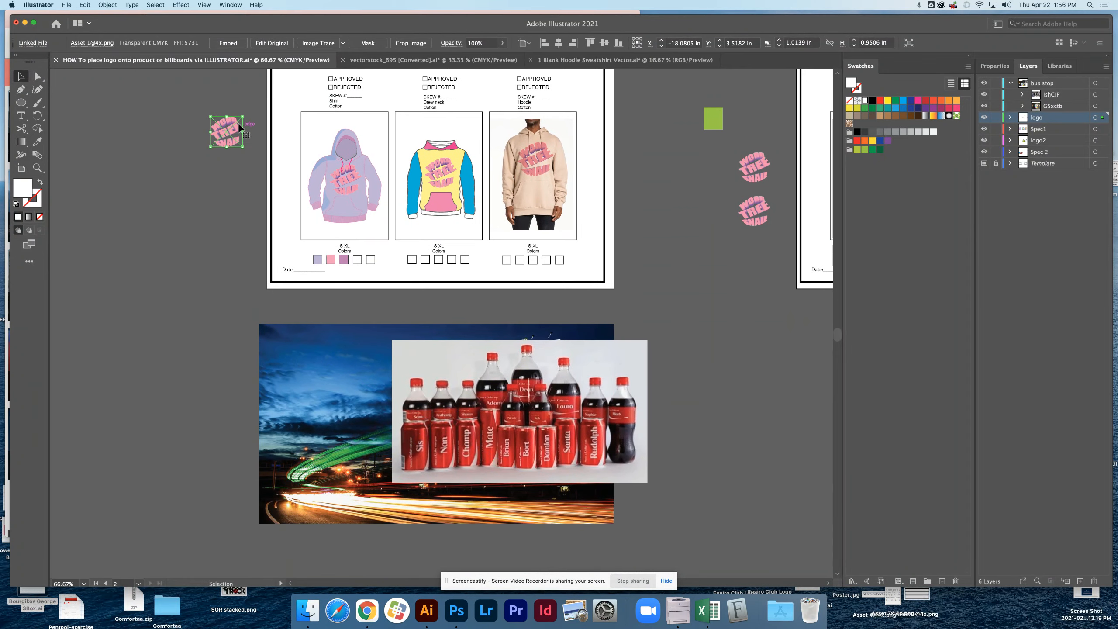
left_click_drag(503, 389, 530, 385)
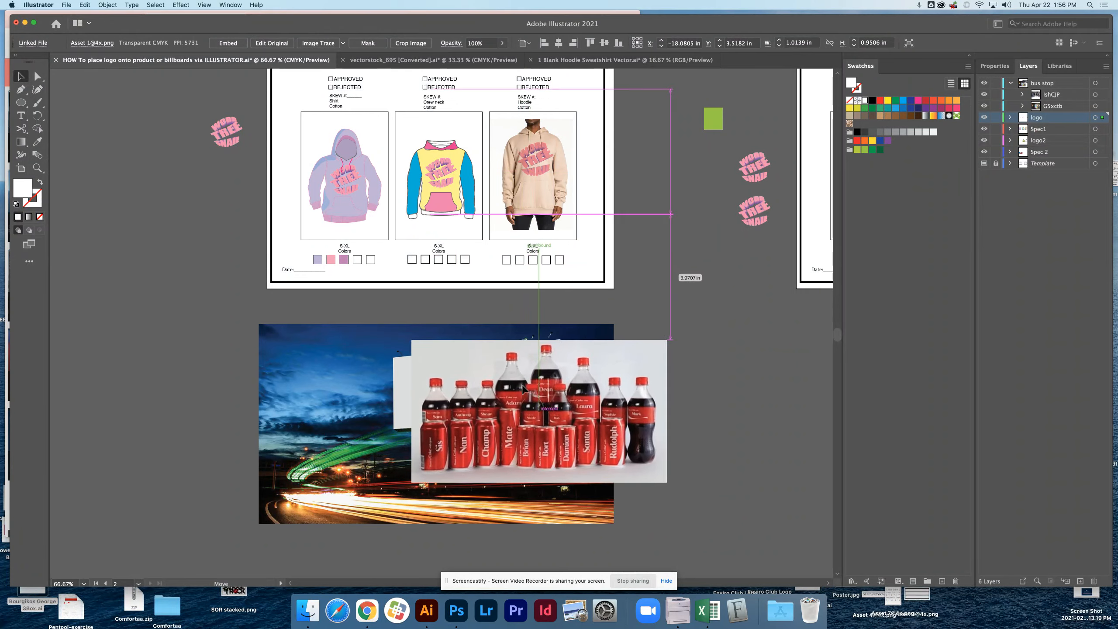
Look over the bus stop mockup, the street photo, the finished product sheet and the second product sheet with the yellow hoodie.
left_click_drag(691, 413, 178, 321)
left_click_drag(568, 435, 152, 299)
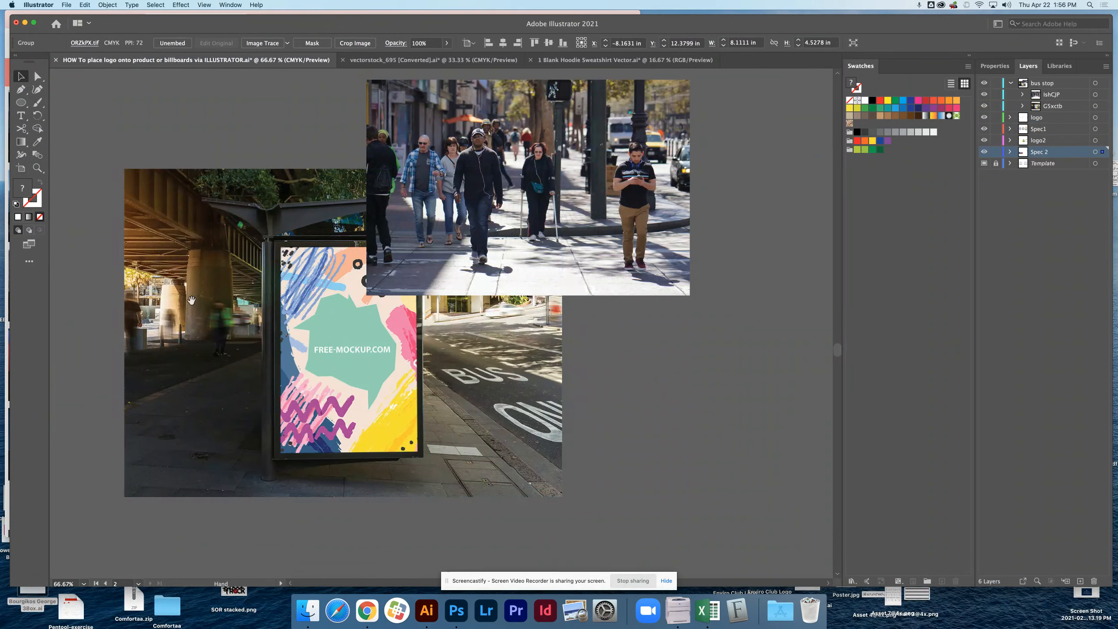
left_click(178, 194, "super")
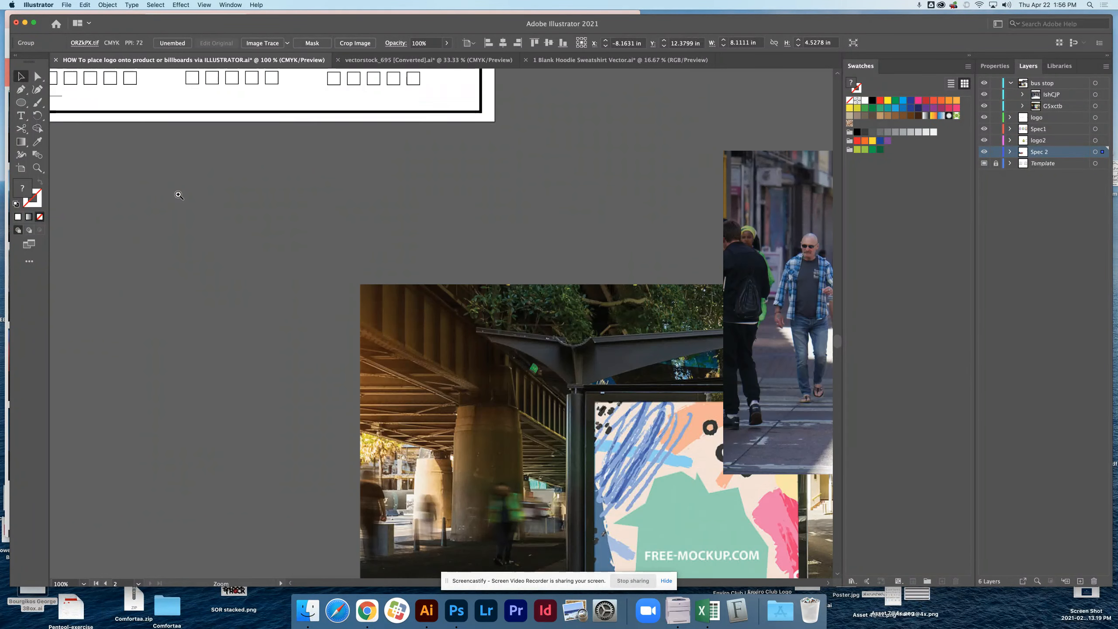
left_click(177, 195, "super")
left_click(347, 267, "super")
left_click(287, 236, "super")
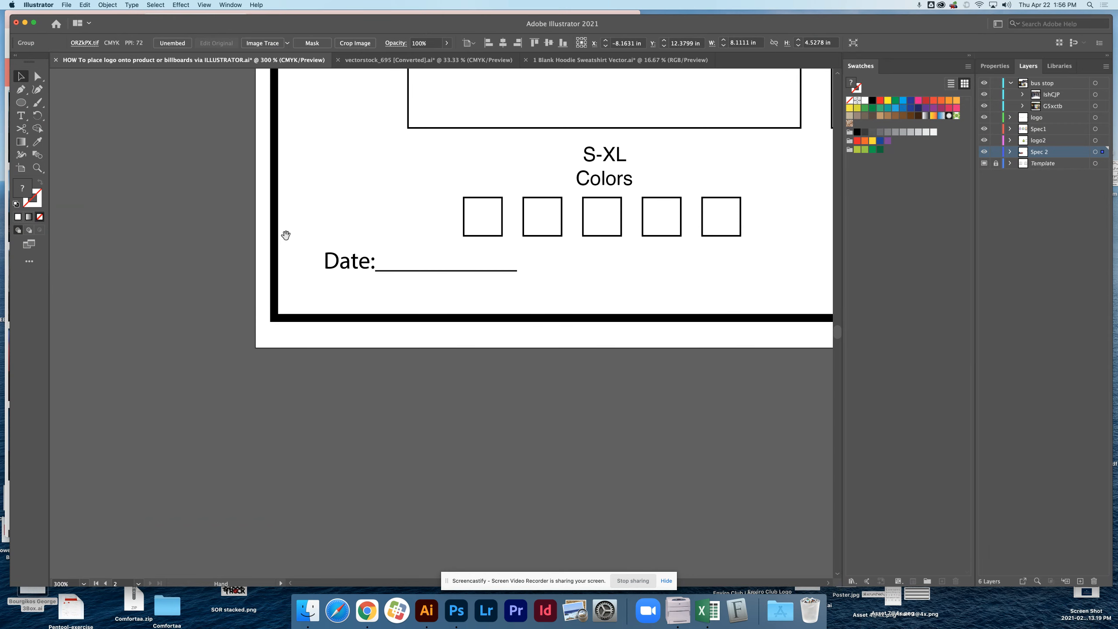
left_click(286, 236, "alt+super")
left_click(287, 236, "alt+super")
left_click(413, 270, "alt+super")
left_click(412, 270, "alt+super")
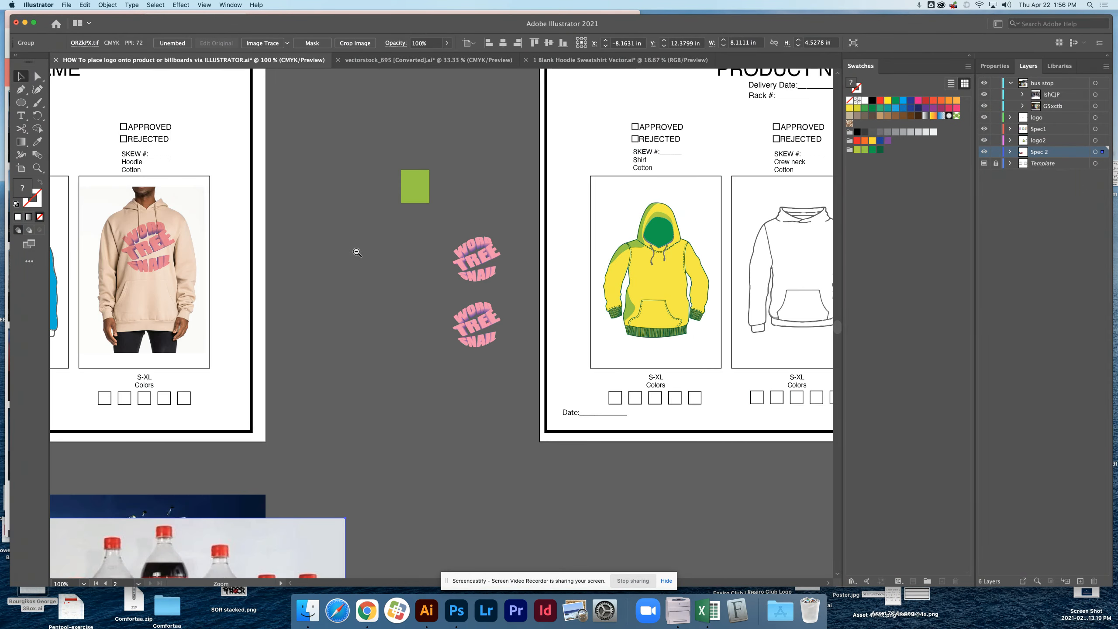
left_click(352, 251, "alt+super")
left_click_drag(315, 289, 539, 227)
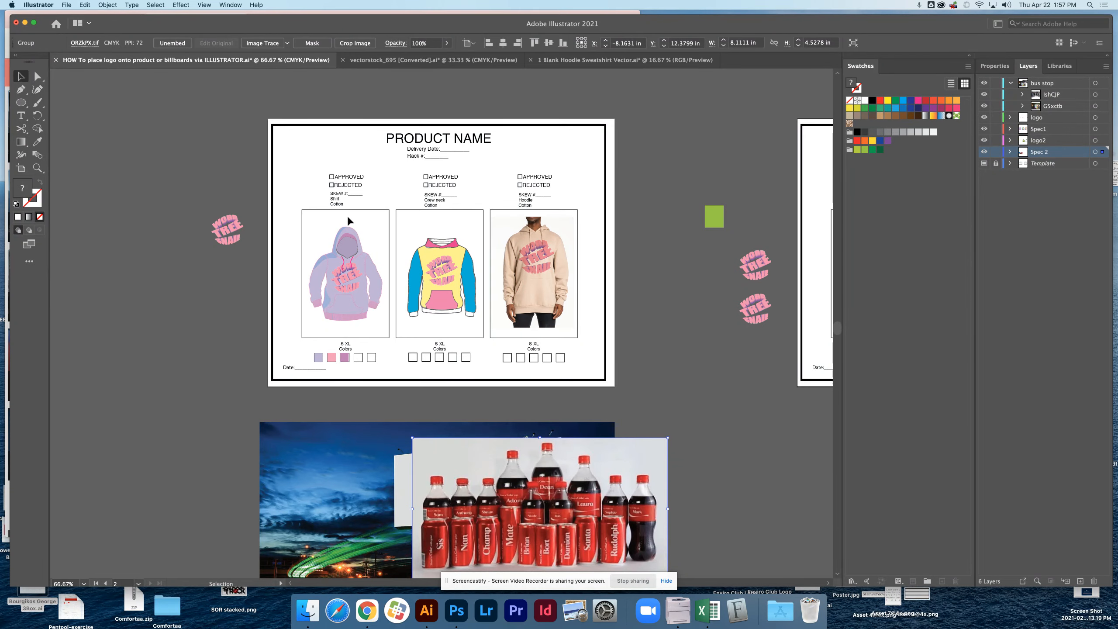
left_click(454, 263, "super")
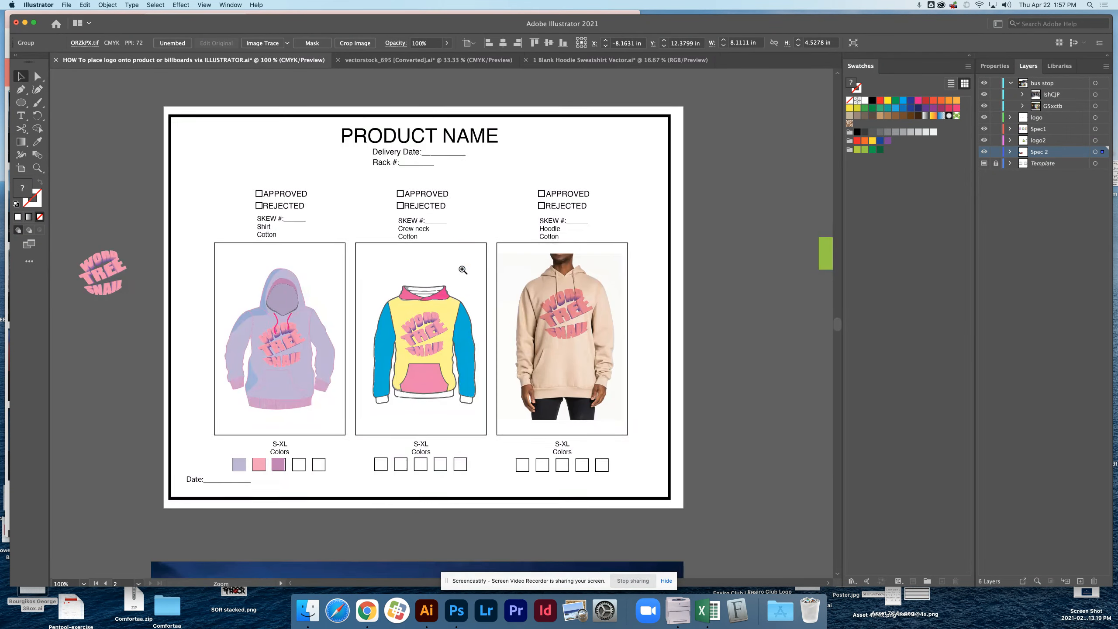
scroll(636, 311, "right", 15)
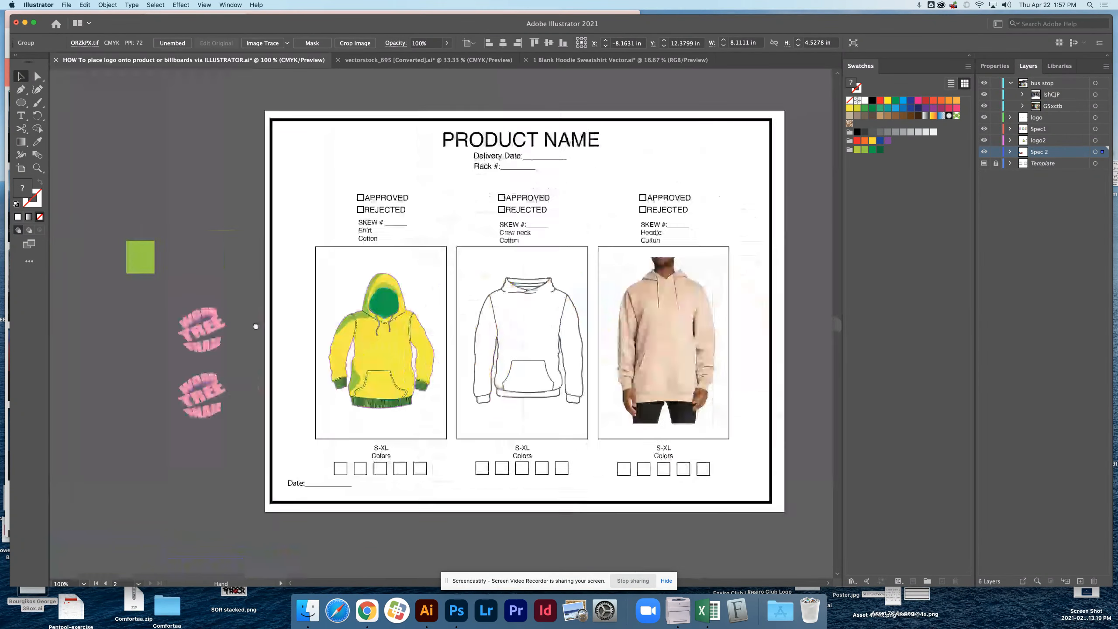
left_click_drag(415, 284, 435, 268)
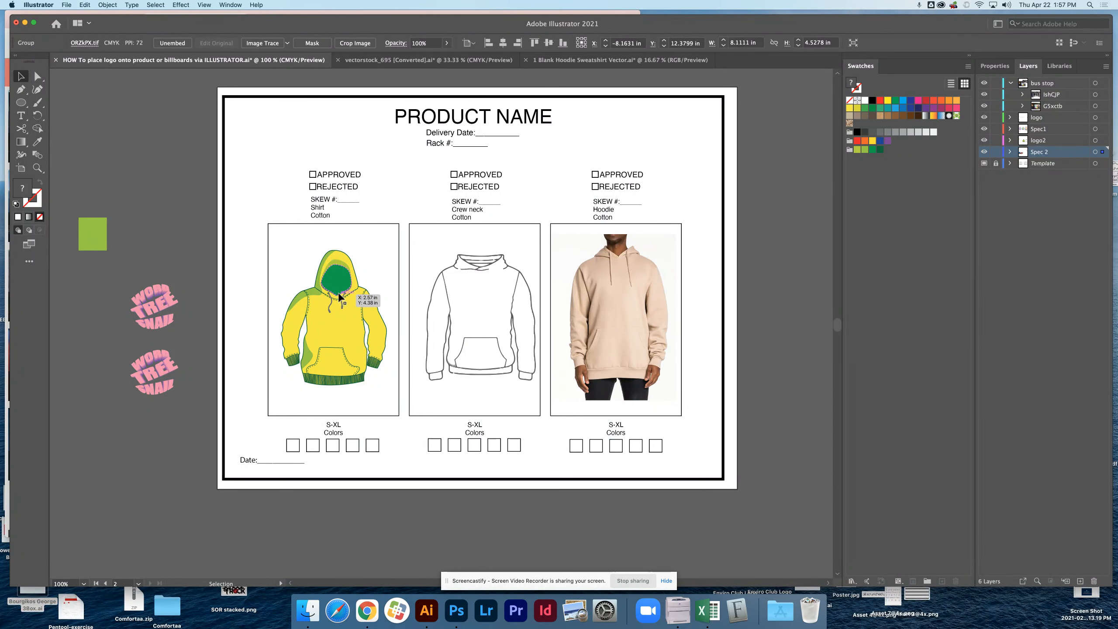
Switch to the vectorstock_695 document and clear the current hoodie selection.
left_click(422, 61)
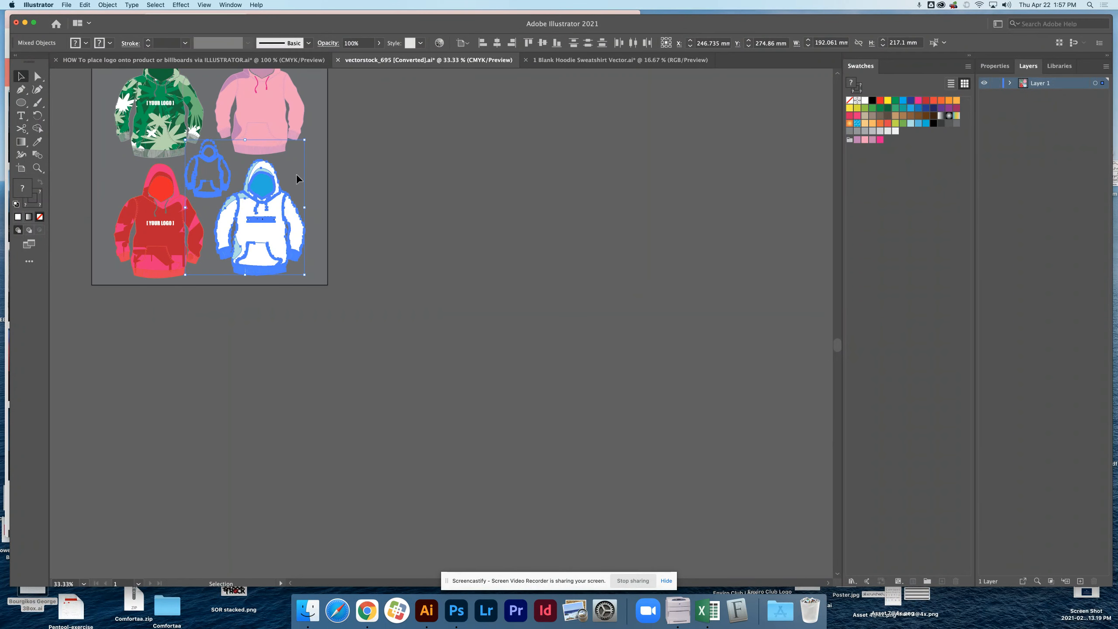
scroll(207, 330, "up", 5)
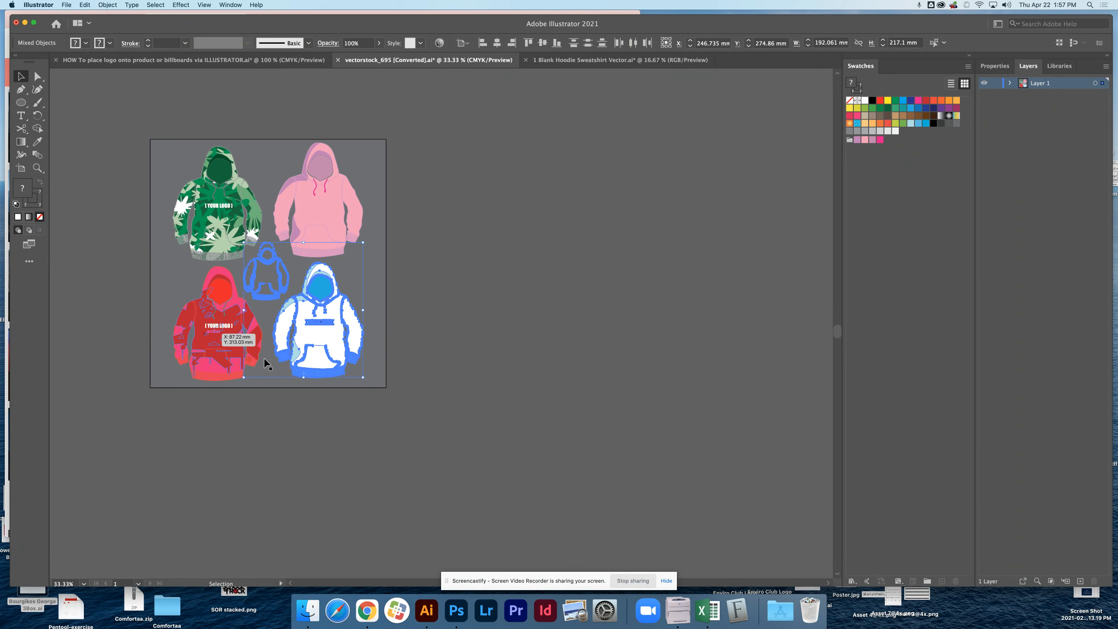
left_click(468, 240)
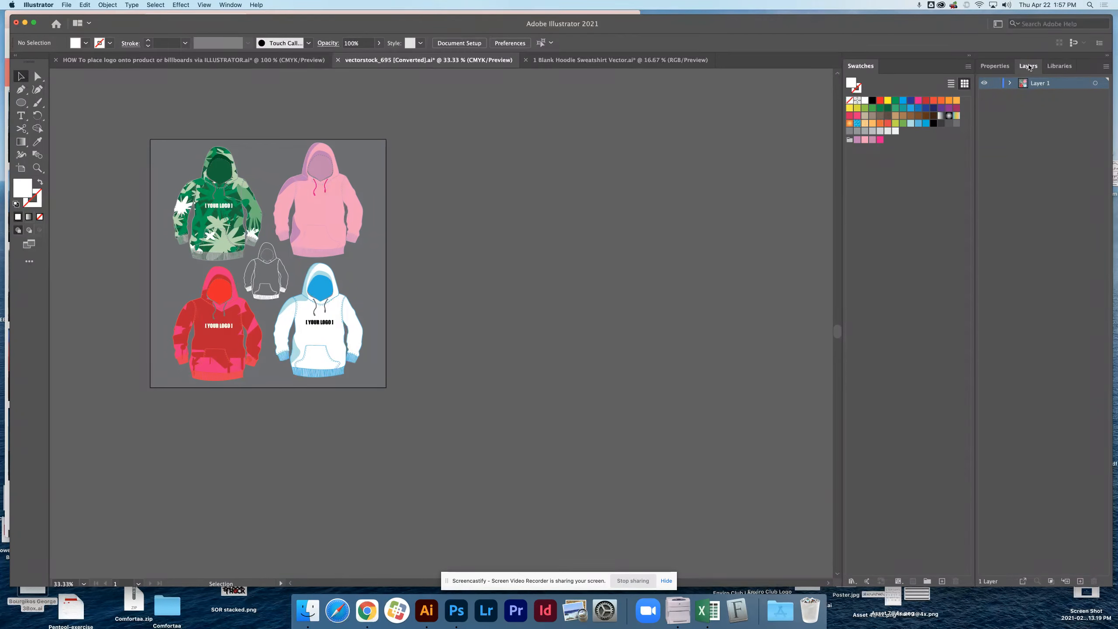
Detach the layer list into a tall floating window and expand Layer 1 to show its objects.
left_click_drag(1028, 65, 505, 134)
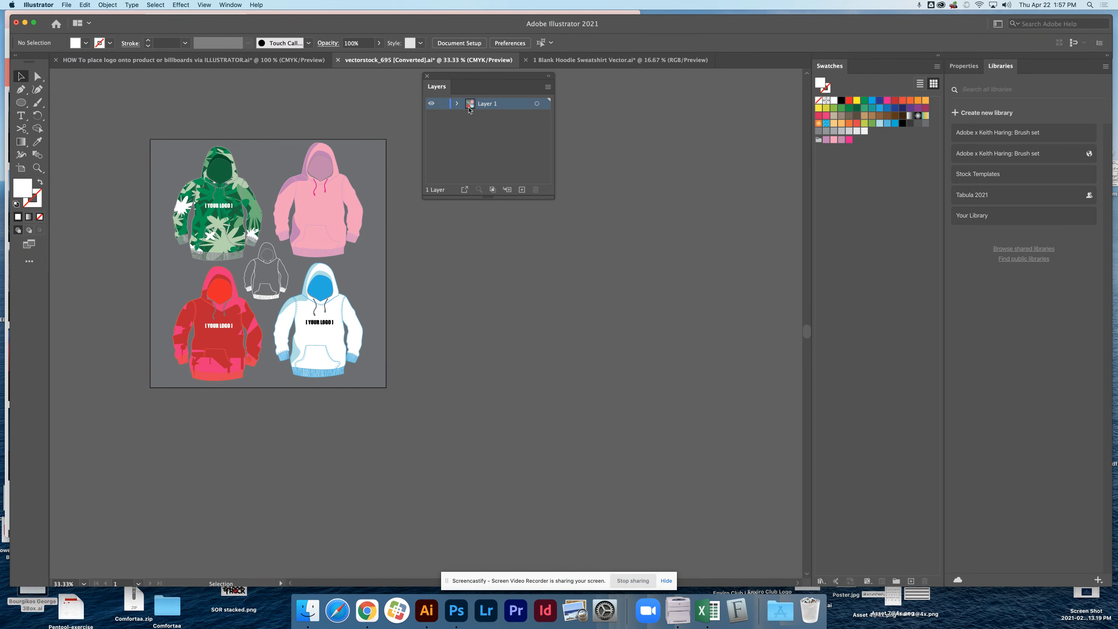
left_click(456, 104)
left_click_drag(558, 201, 703, 554)
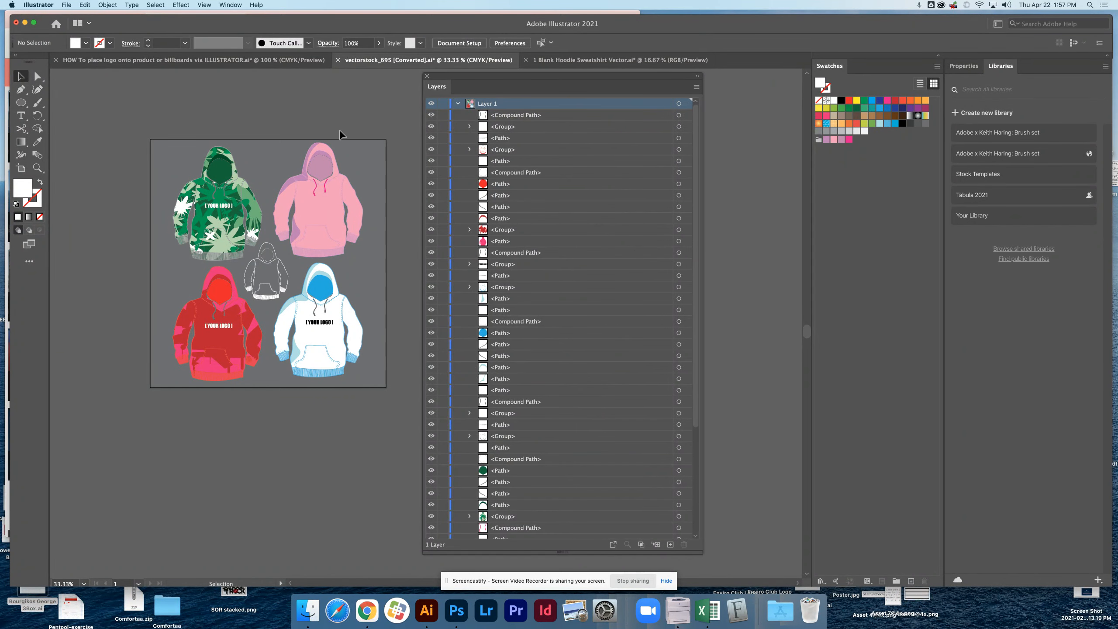
Hide the grey background path at the very end of Layer 1, keeping it locked.
scroll(632, 461, "down", 5)
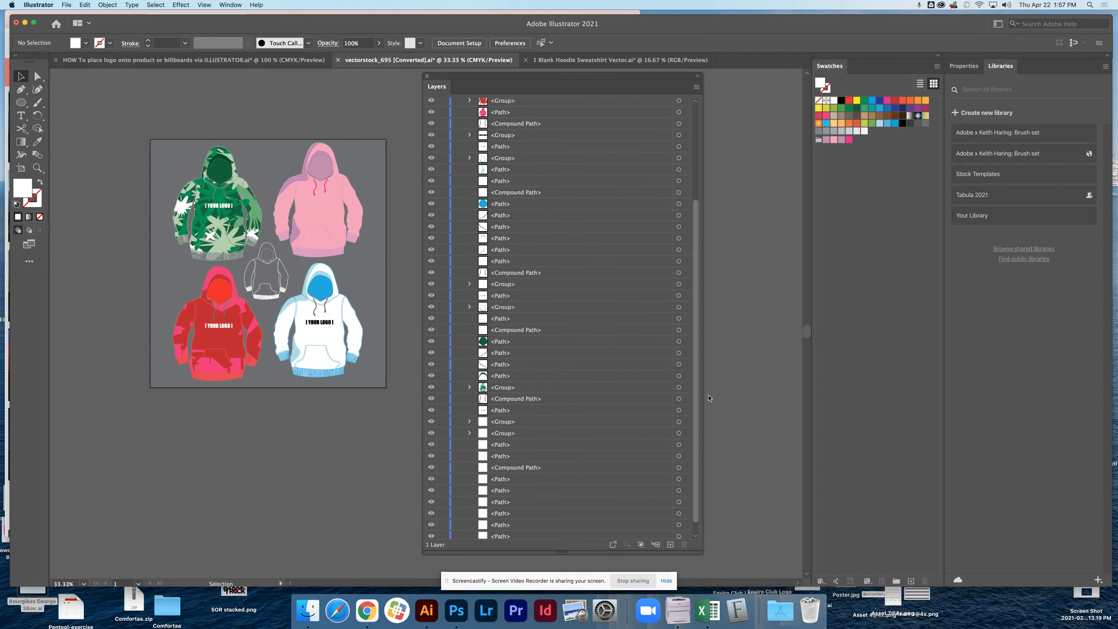
left_click(432, 533)
left_click(432, 533)
left_click(432, 533)
left_click(432, 534)
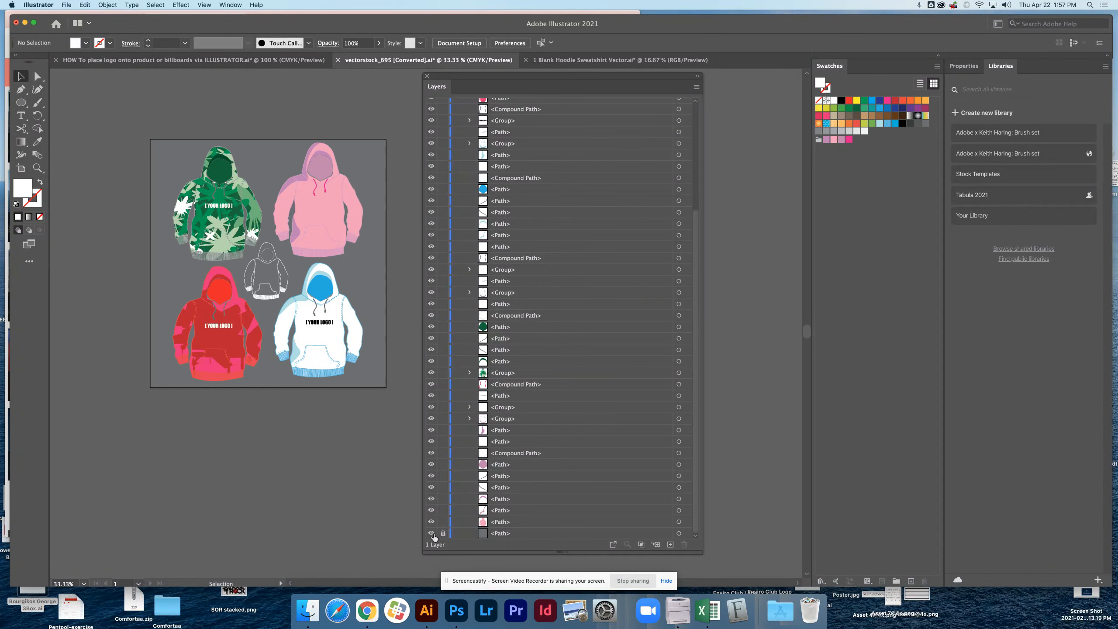
left_click(432, 533)
left_click(433, 533)
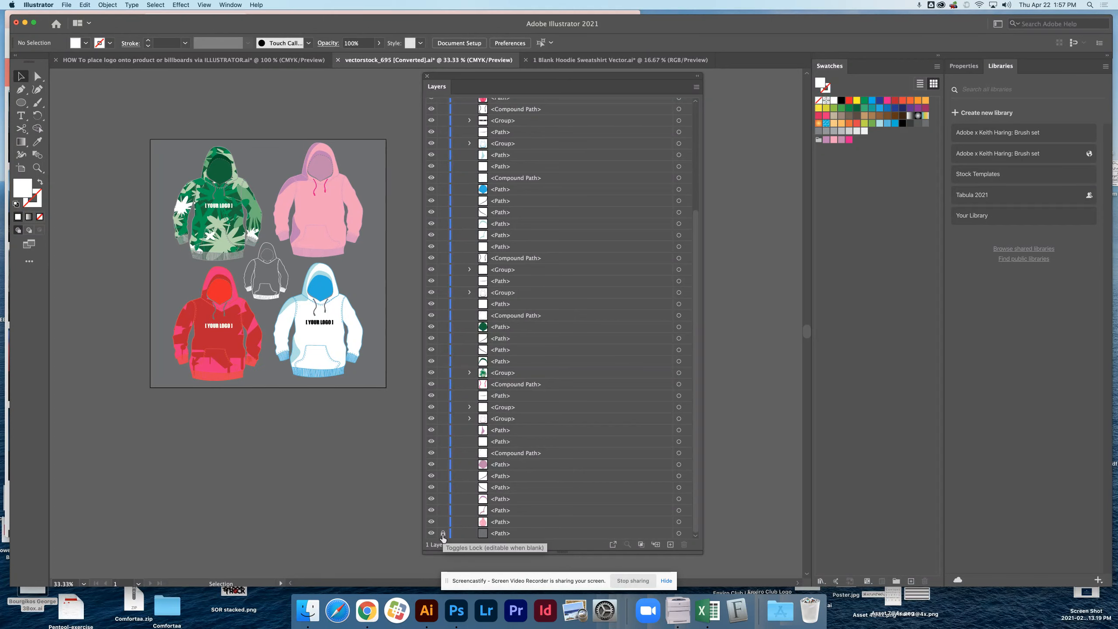
left_click(443, 533)
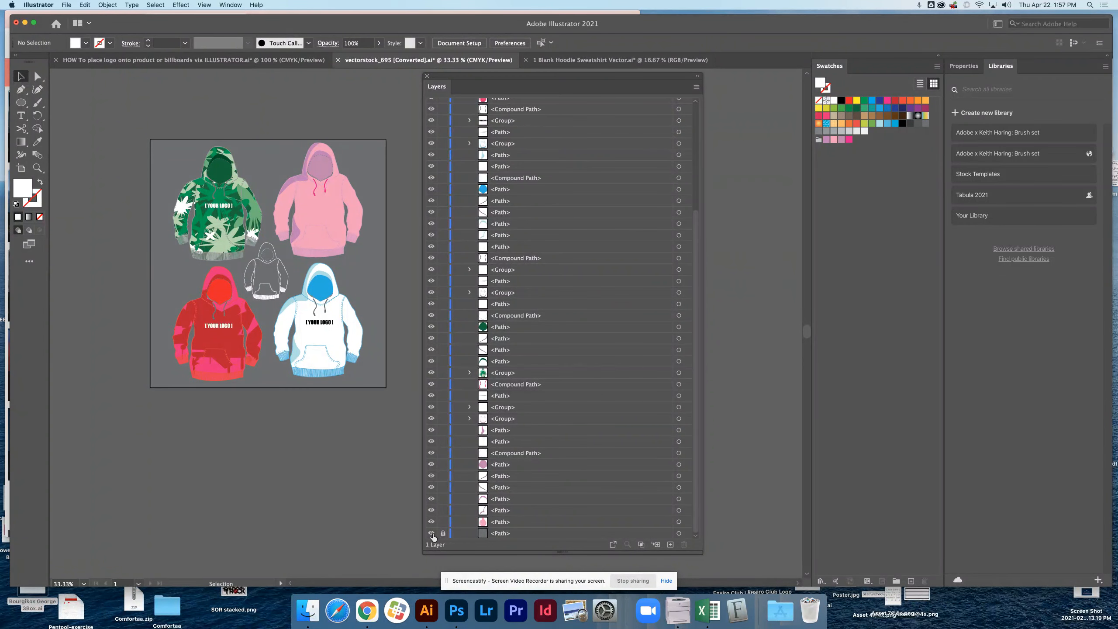
left_click(431, 533)
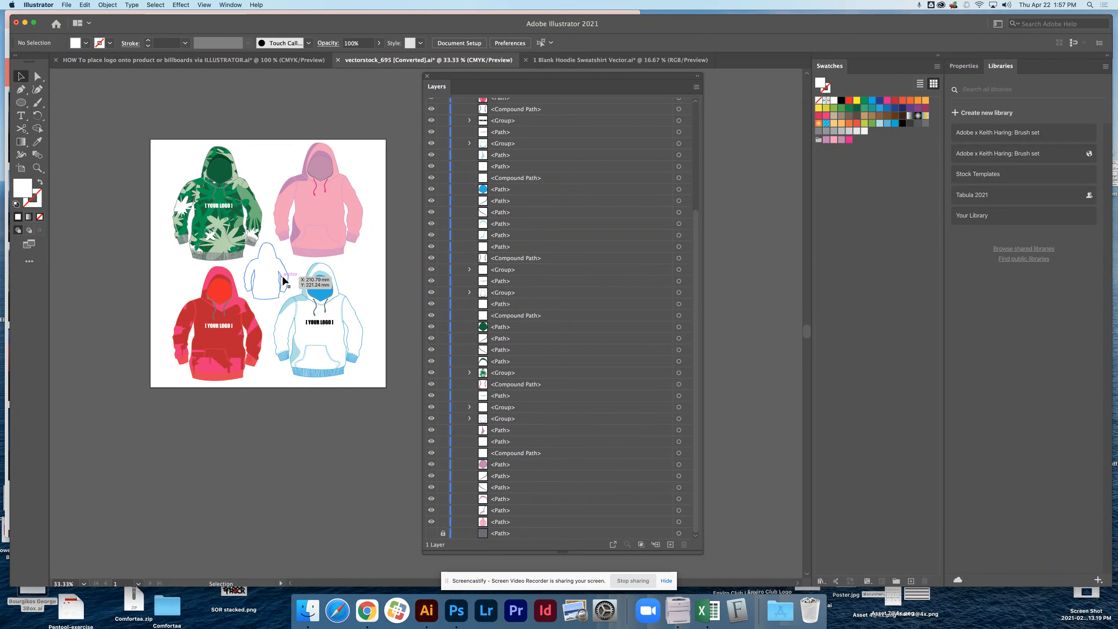
Lock the small outlined hoodie group in the middle and select every part of the white and blue hoodie.
left_click(284, 280)
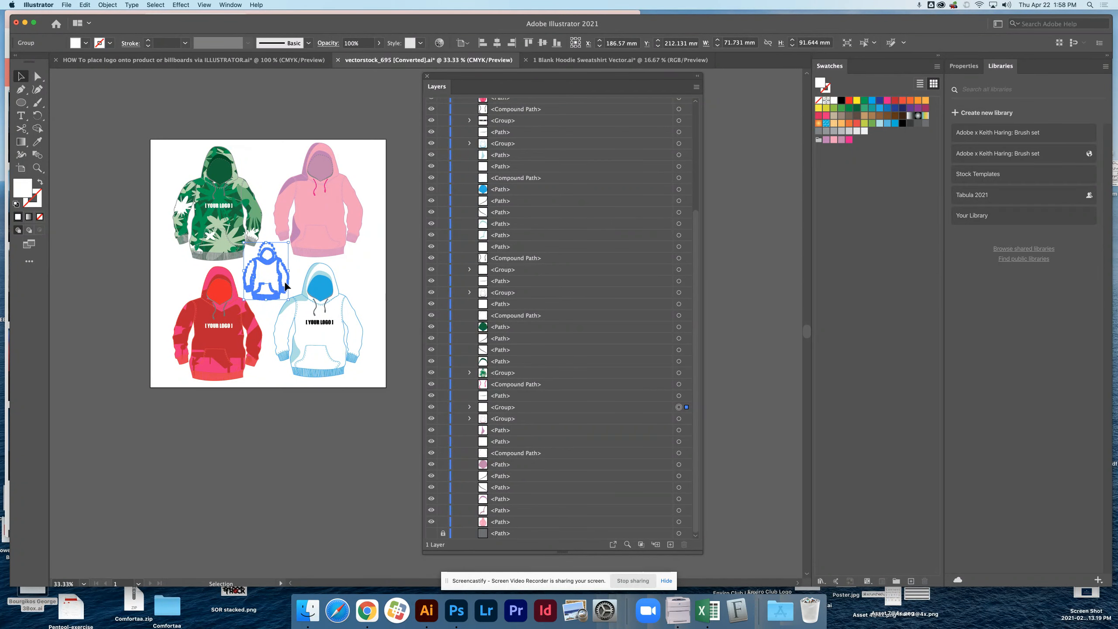
left_click(443, 407)
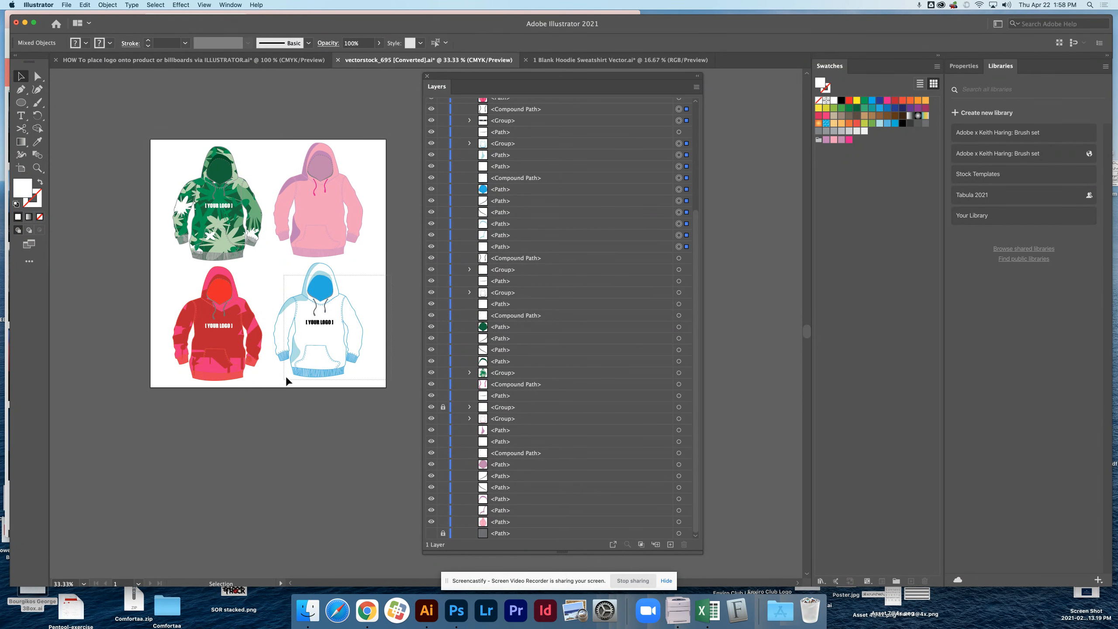
left_click_drag(288, 380, 364, 280)
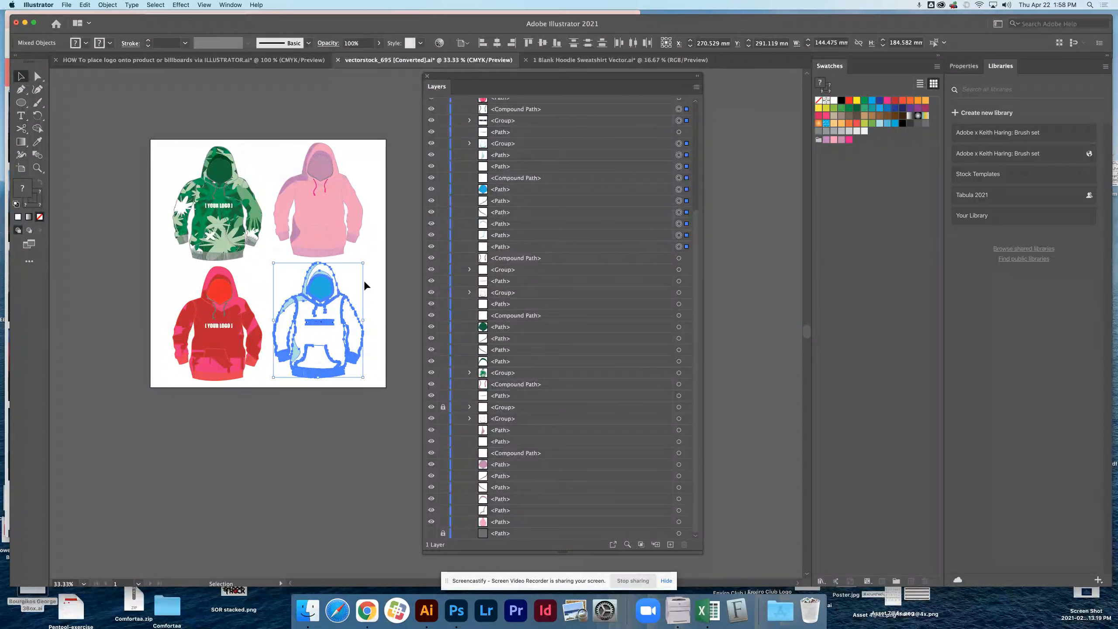
In the logo placement document, move the floating layer list aside and replace the yellow hoodie with a pasted copy of the white and blue one.
left_click(197, 62)
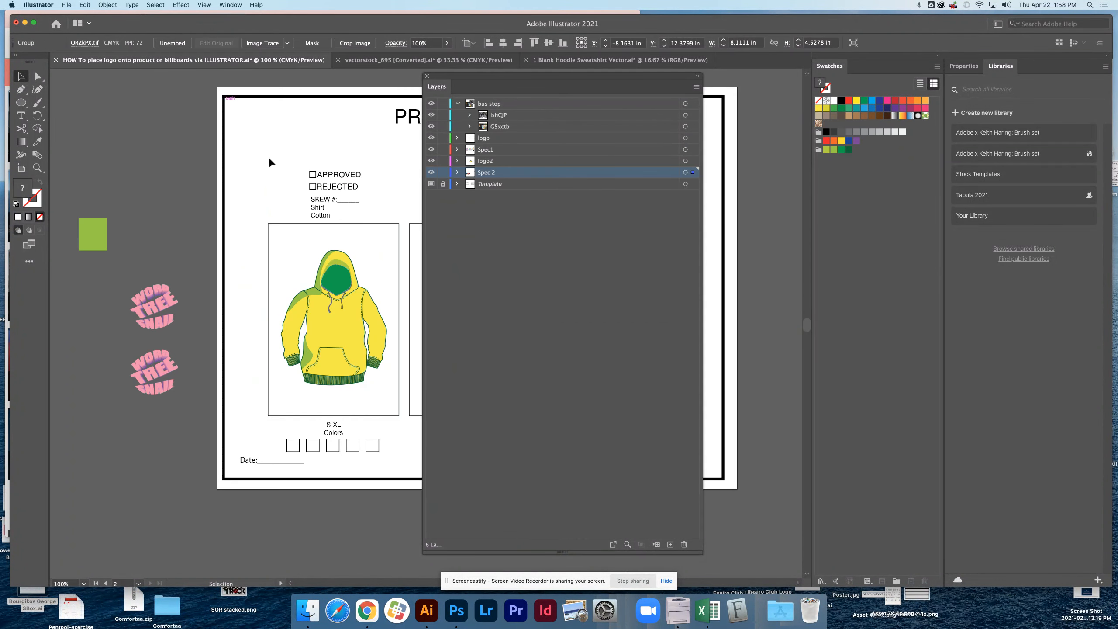
left_click_drag(476, 86, 763, 90)
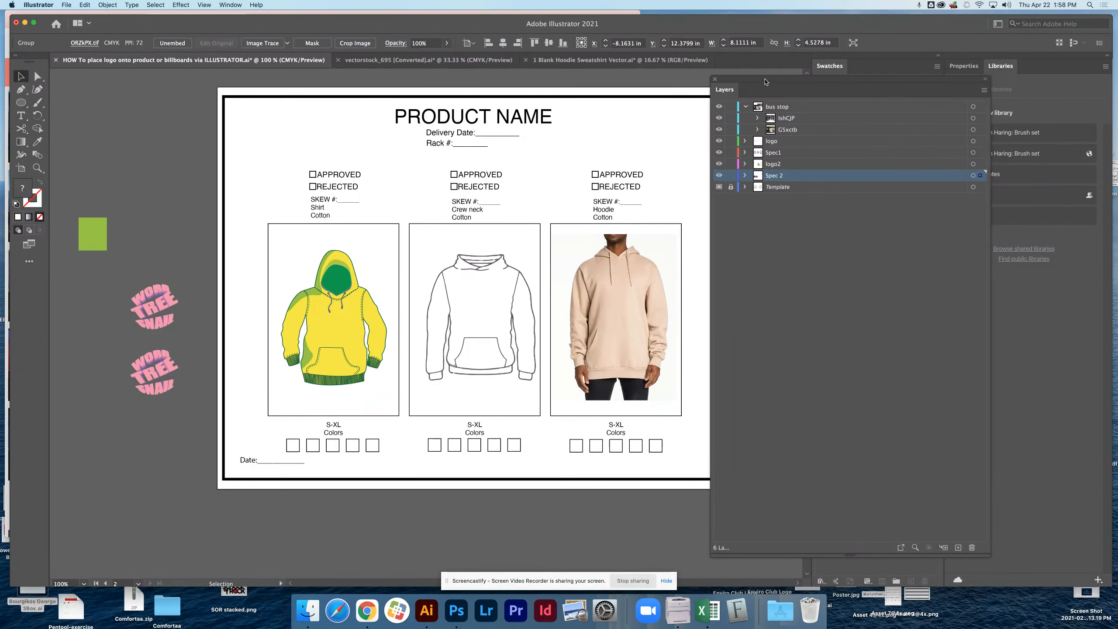
left_click(360, 370)
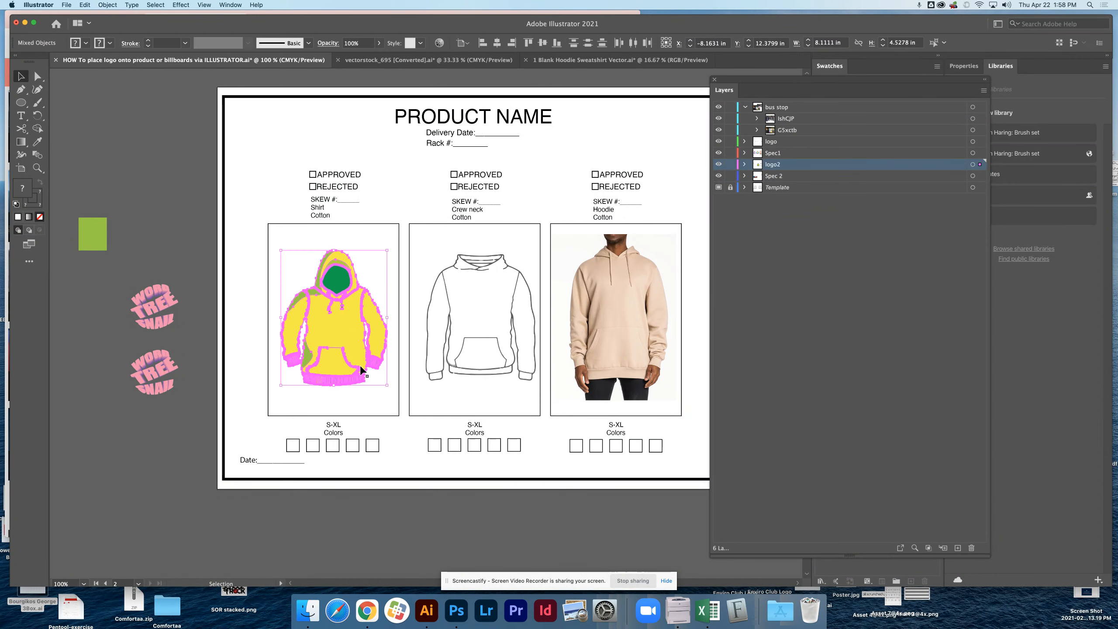
key("Delete")
key("cmd+v")
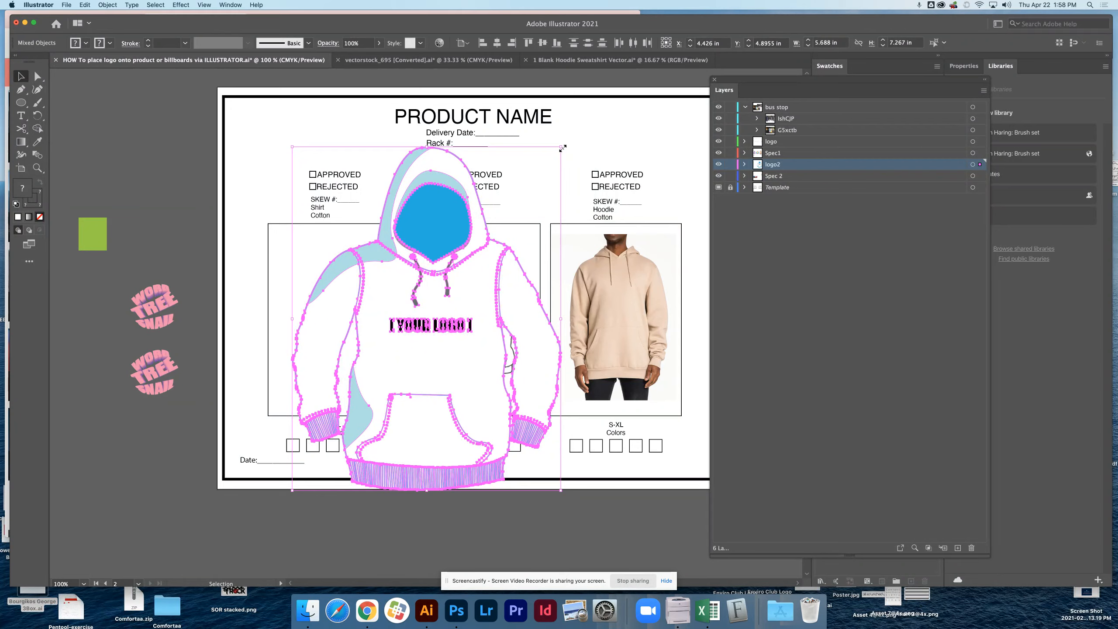
Scale the pasted hoodie down to about 2.27 by 2.91 in, position it inside the first product box and deselect it.
left_click_drag(562, 148, 400, 355)
left_click_drag(368, 419, 354, 316)
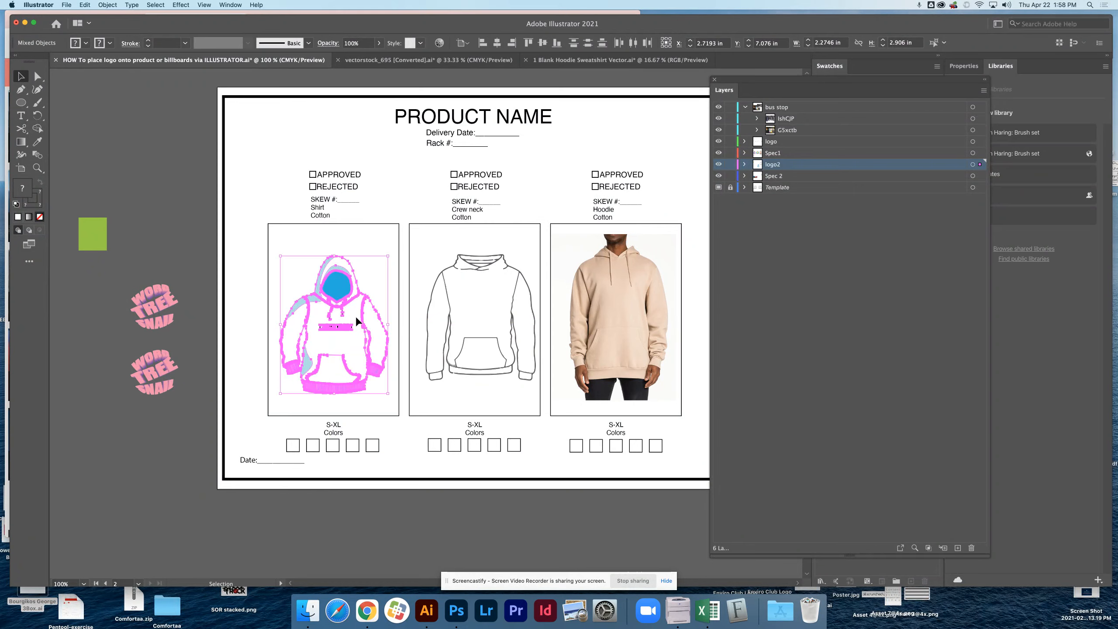
left_click(302, 243)
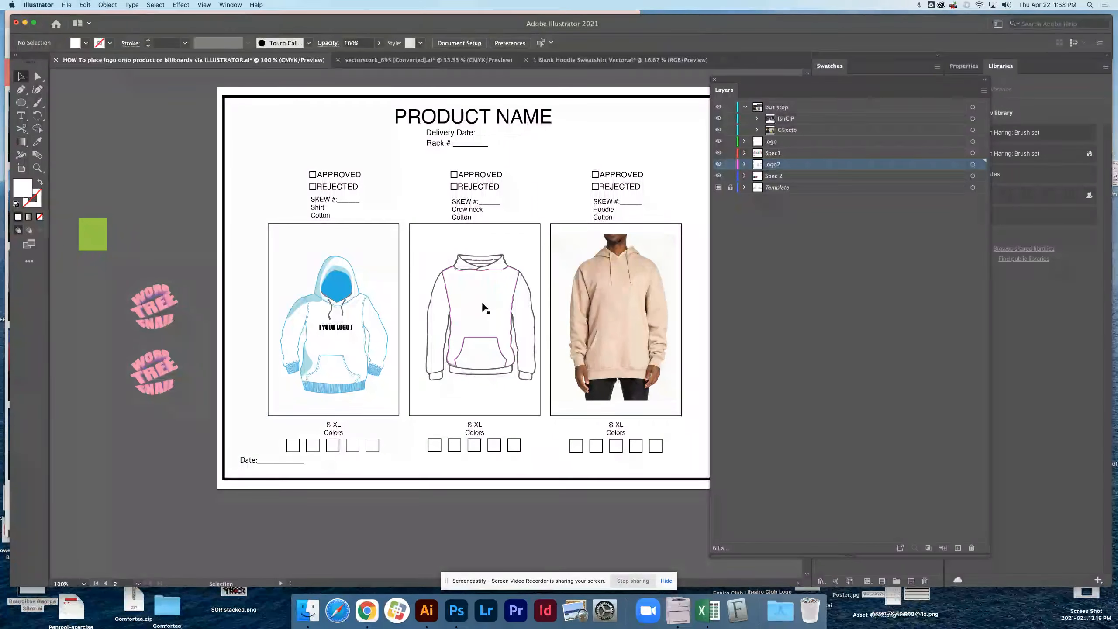
In the 1 Blank Hoodie Sweatshirt Vector document, select all parts of the front-view hoodie with the pocket.
left_click(639, 61)
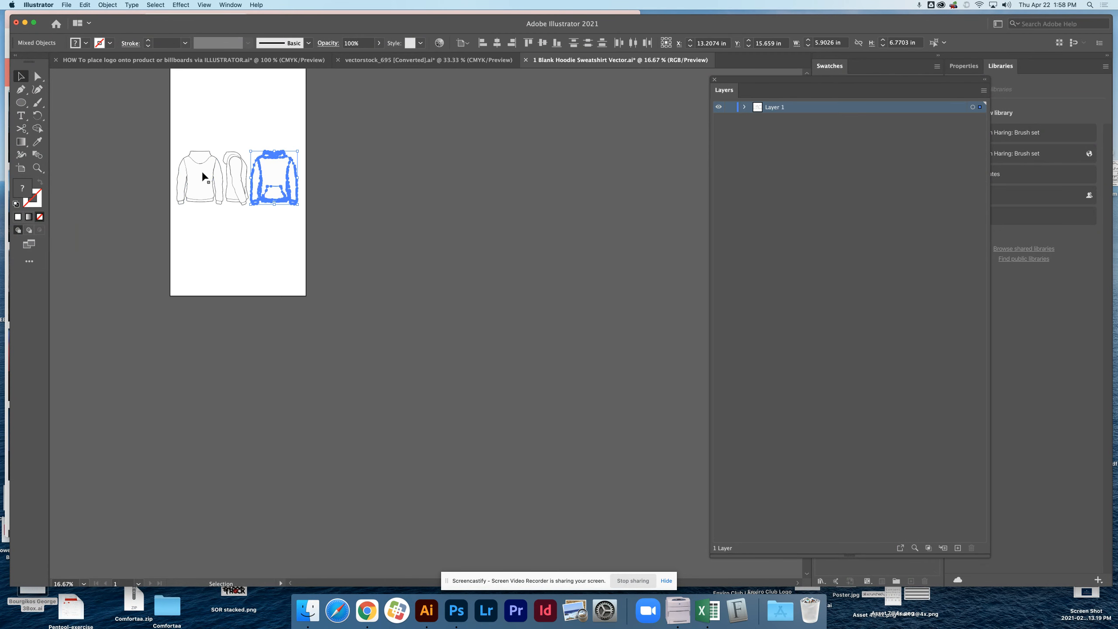
left_click(250, 137)
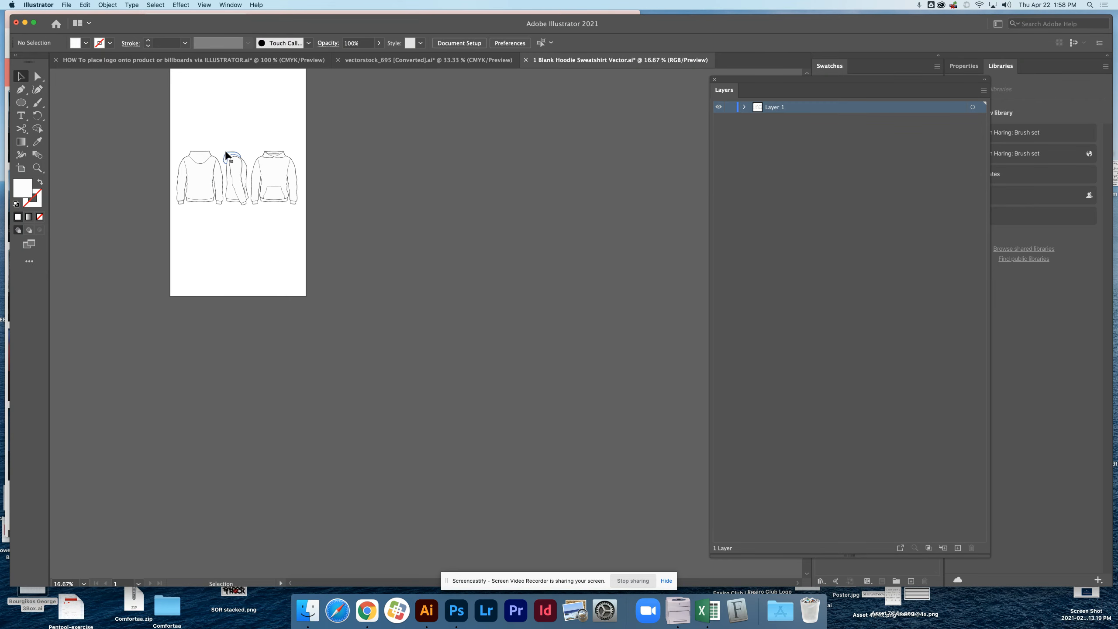
left_click(292, 177)
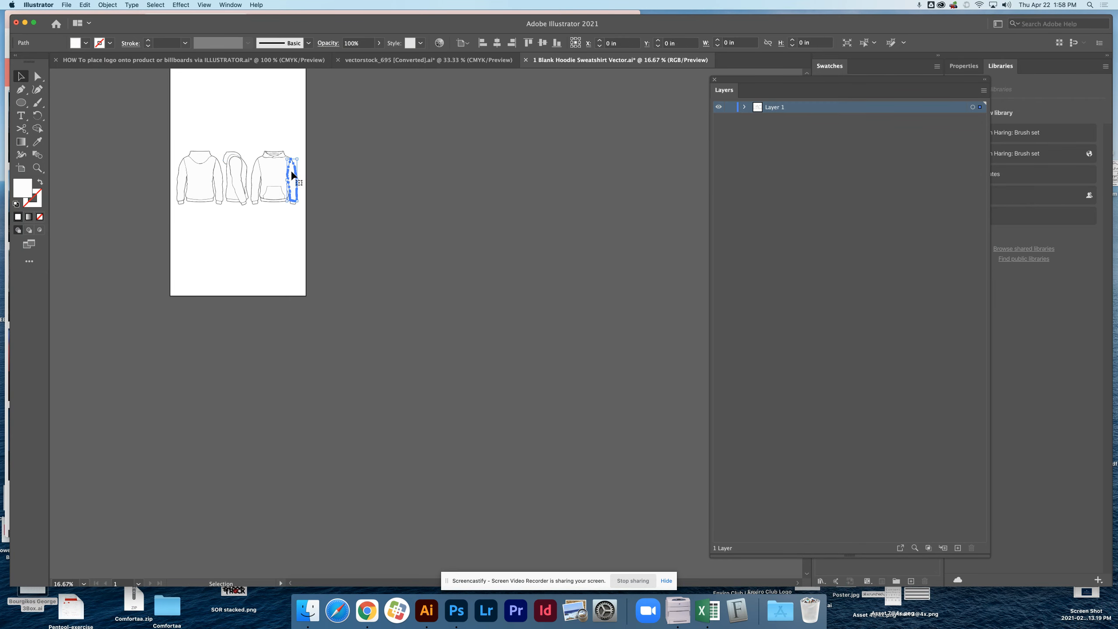
left_click(313, 186)
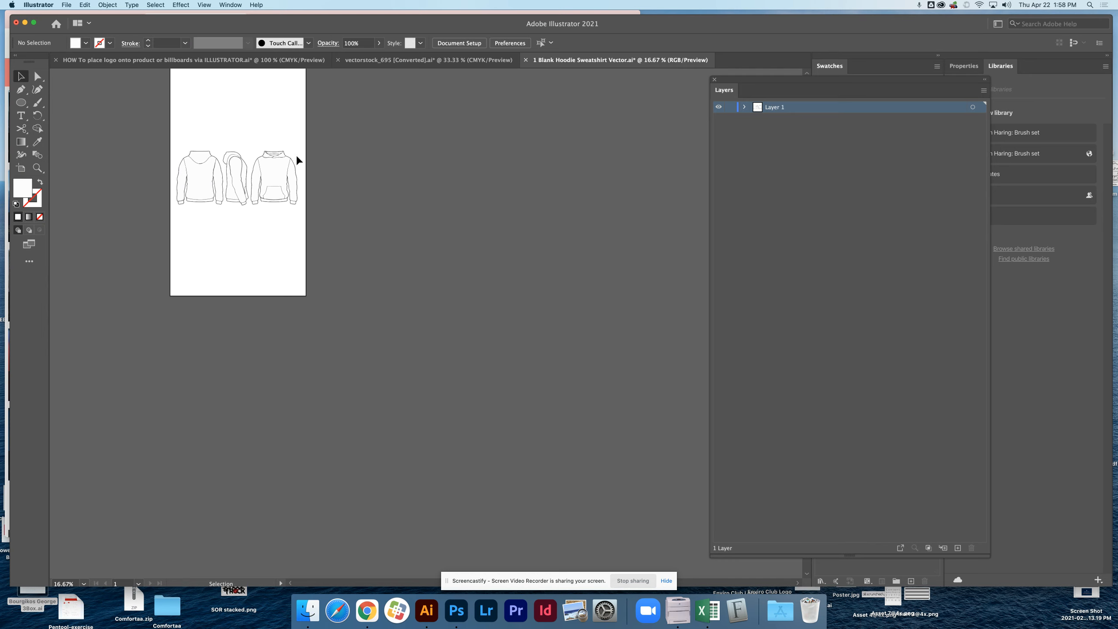
left_click_drag(311, 159, 257, 211)
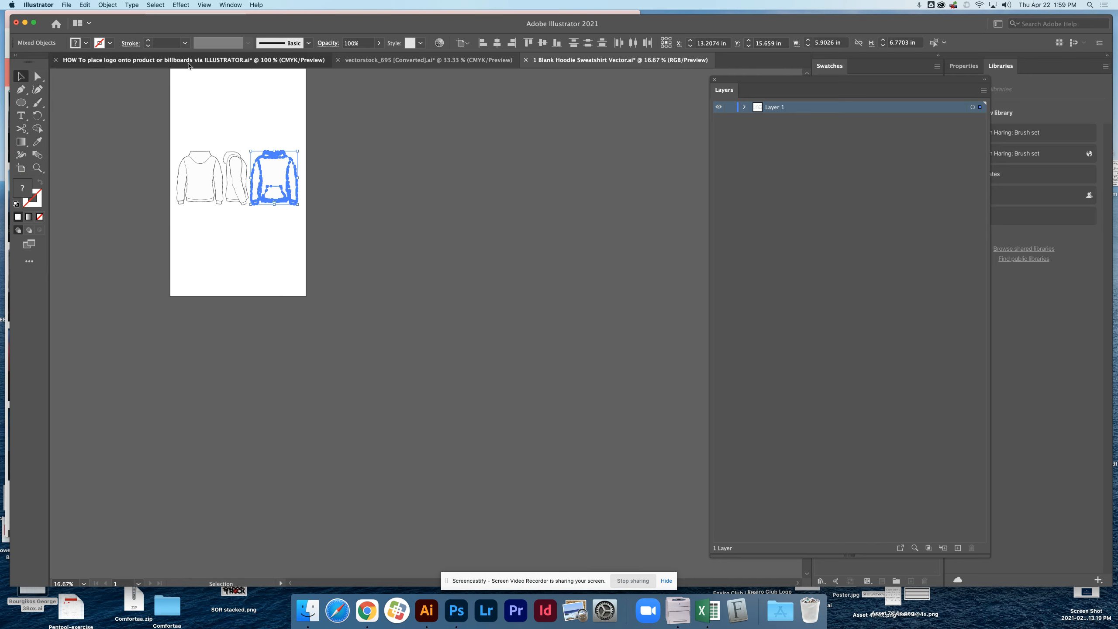
In the logo placement document, shift the beige hoodie photo slightly within the third product box to about X 8.50 in, Y 4.76 in.
left_click(248, 60)
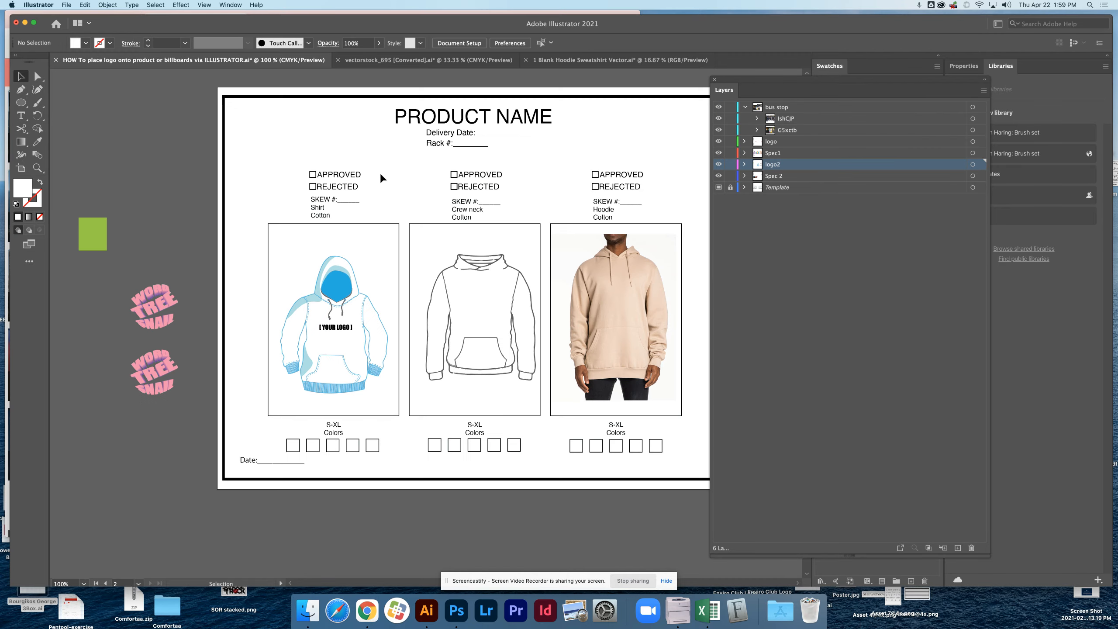
left_click(510, 333)
left_click(527, 381, "shift")
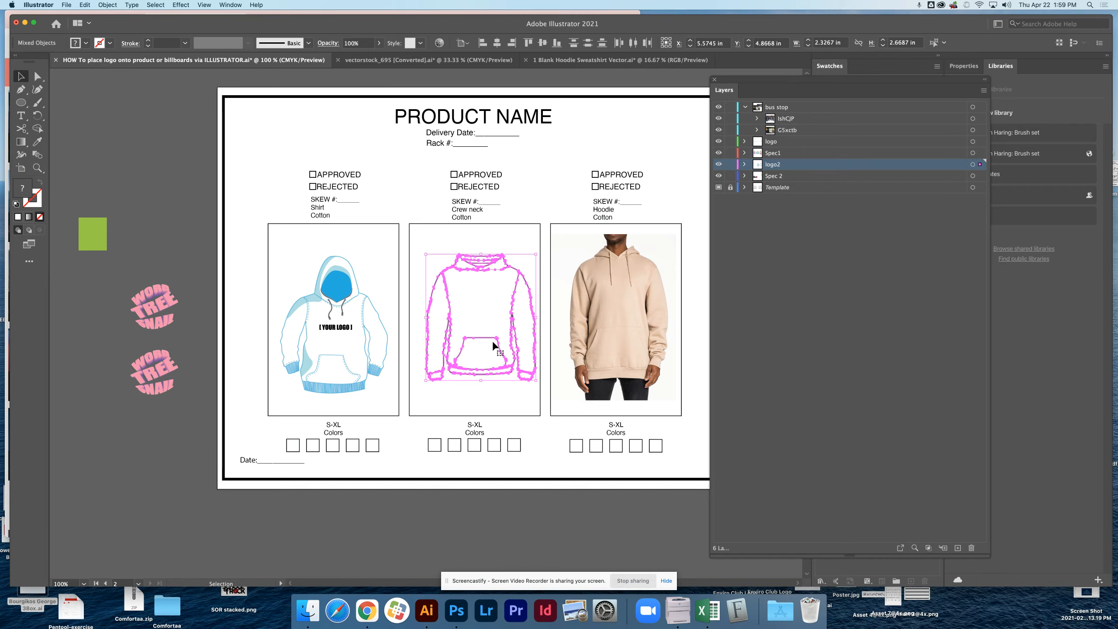
left_click(616, 327)
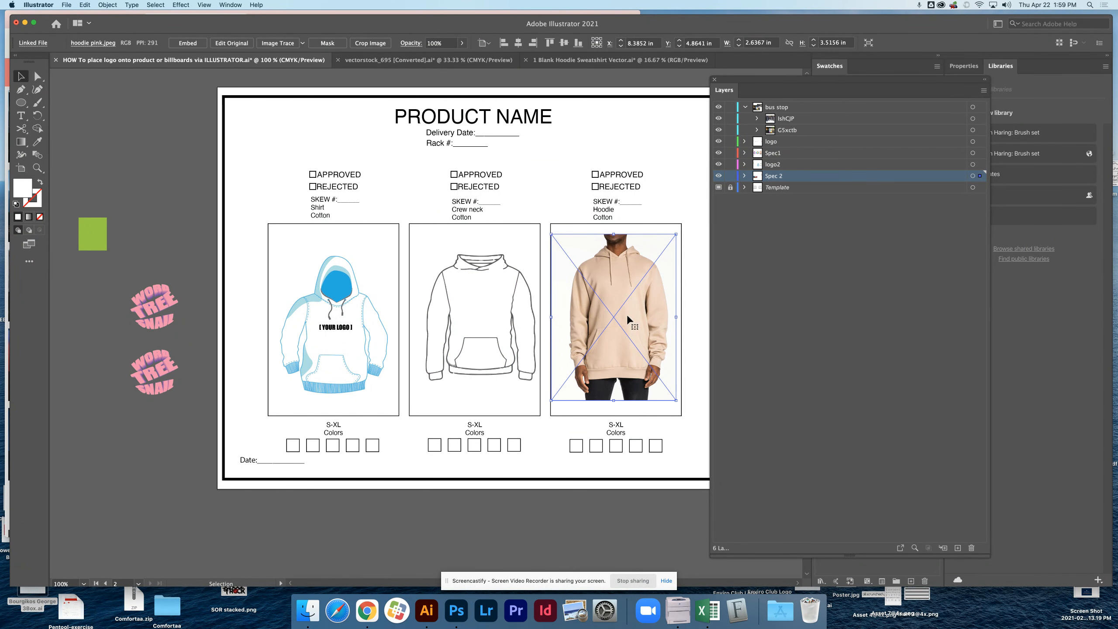
left_click_drag(601, 317, 636, 315)
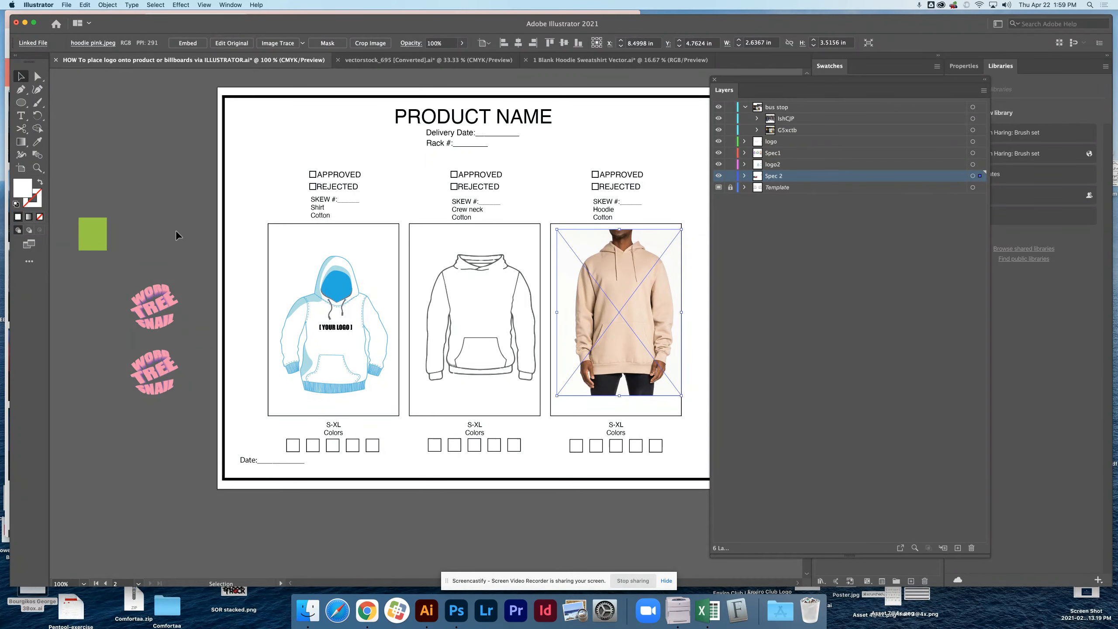
Duplicate the upper pink logo on the pasteboard and place another pasted copy beside the PRODUCT NAME heading.
left_click(145, 298)
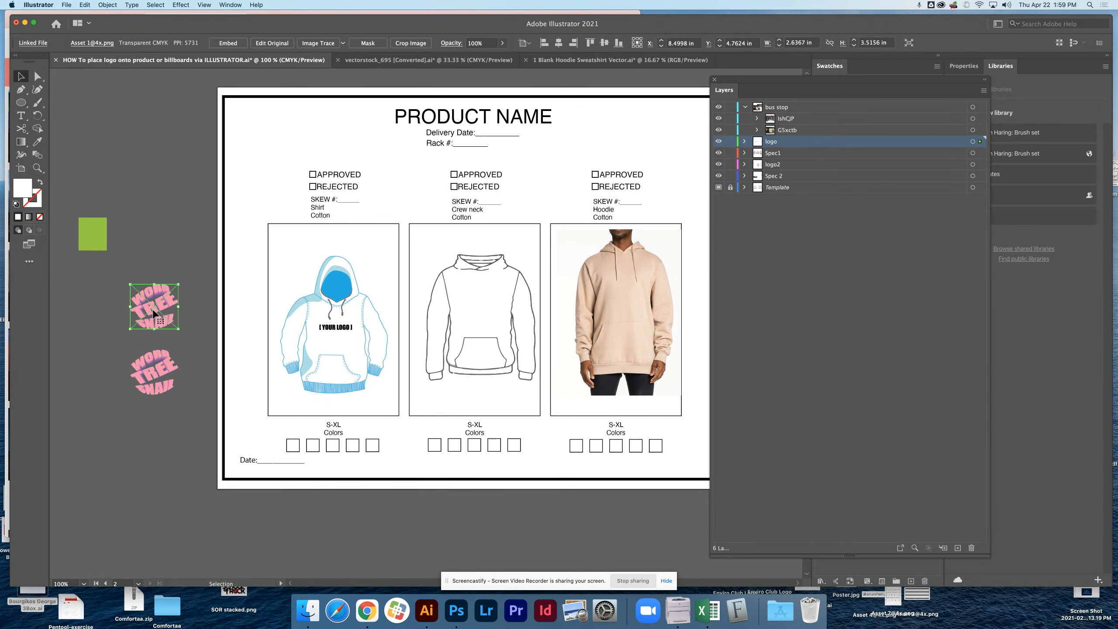
left_click_drag(155, 312, 149, 217)
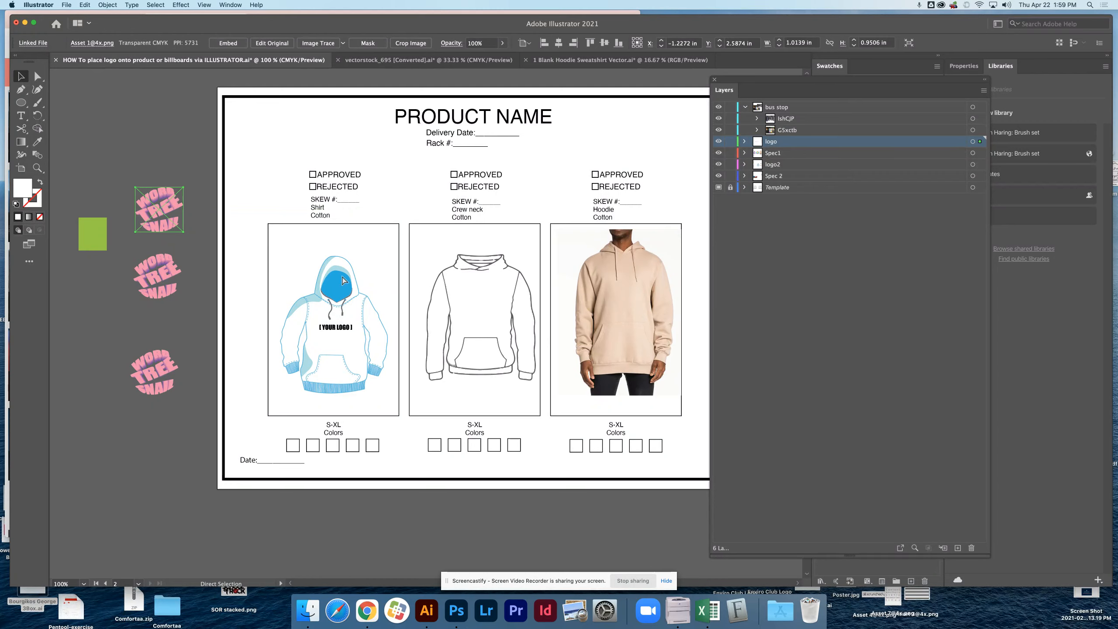
key("super+v")
left_click_drag(428, 340, 375, 140)
left_click(459, 123)
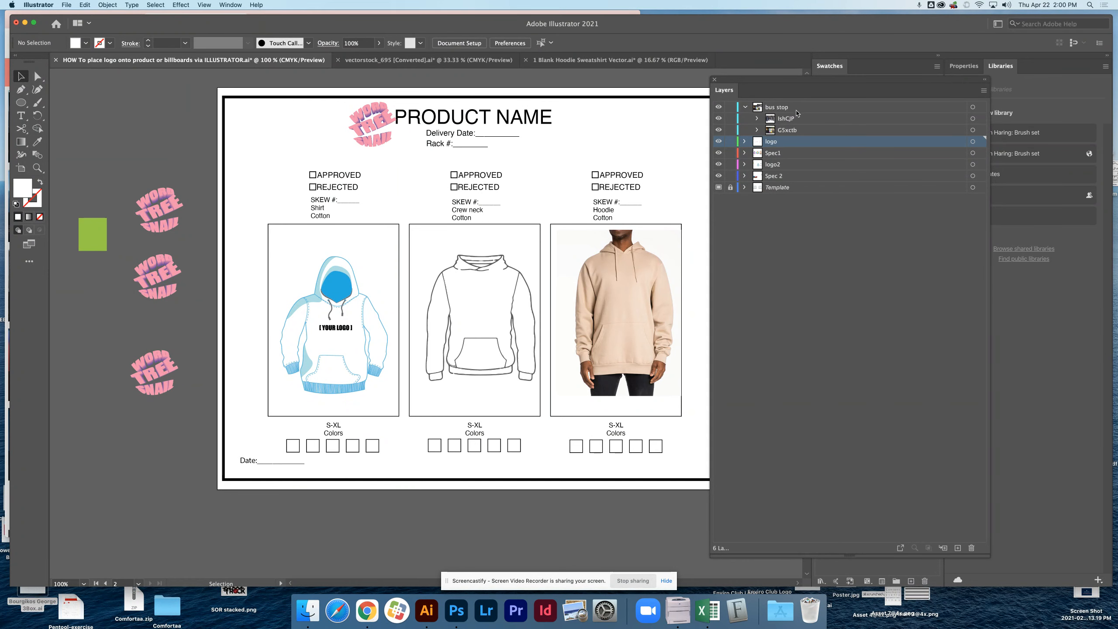
Unlock the Template layer and replace the PRODUCT NAME heading text with WORDTREESNAIL.
left_click_drag(769, 82, 777, 66)
left_click(752, 171)
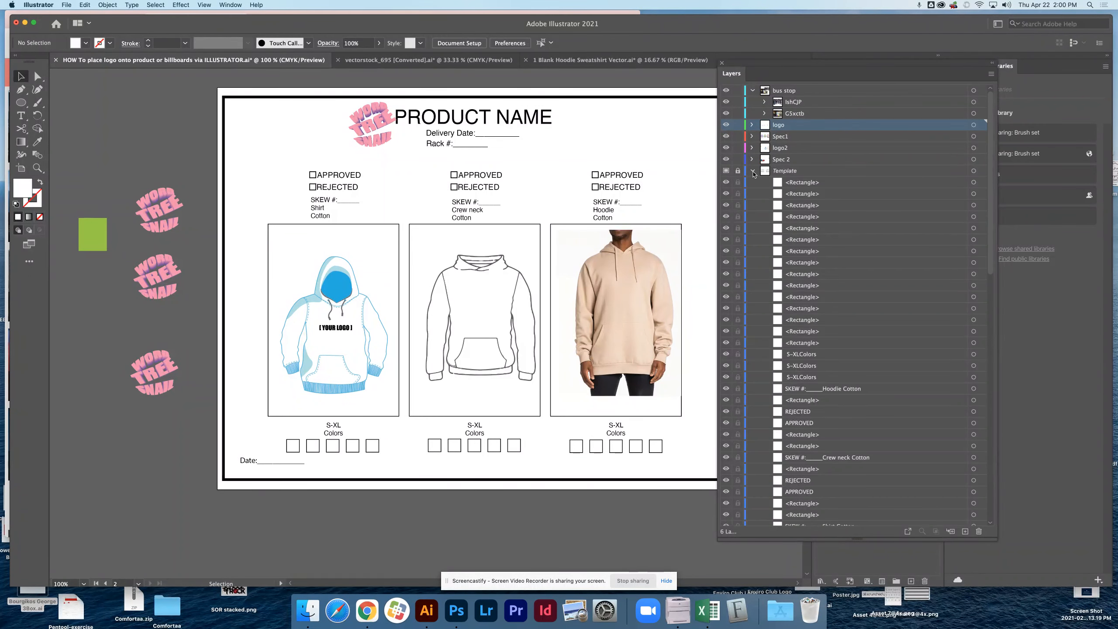
left_click(752, 172)
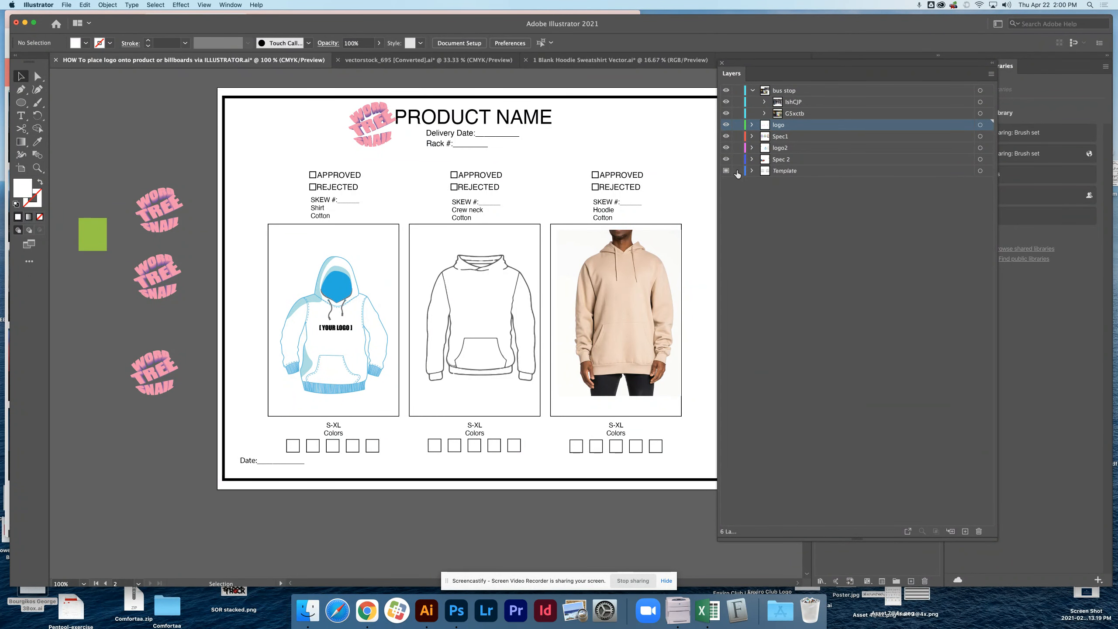
double_click(423, 117)
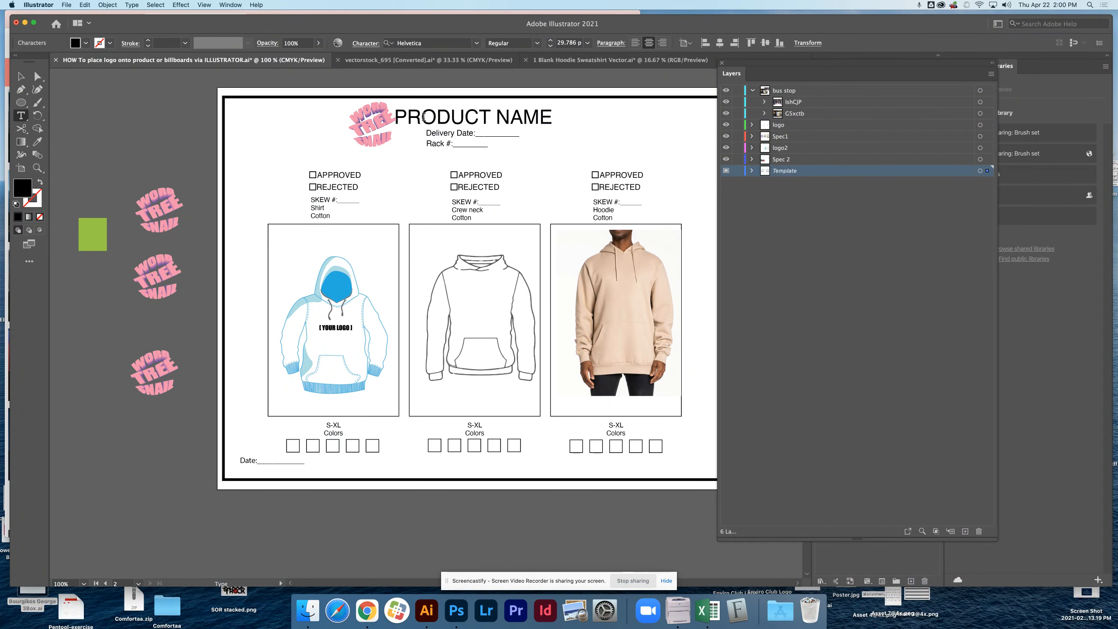
left_click_drag(552, 120, 396, 123)
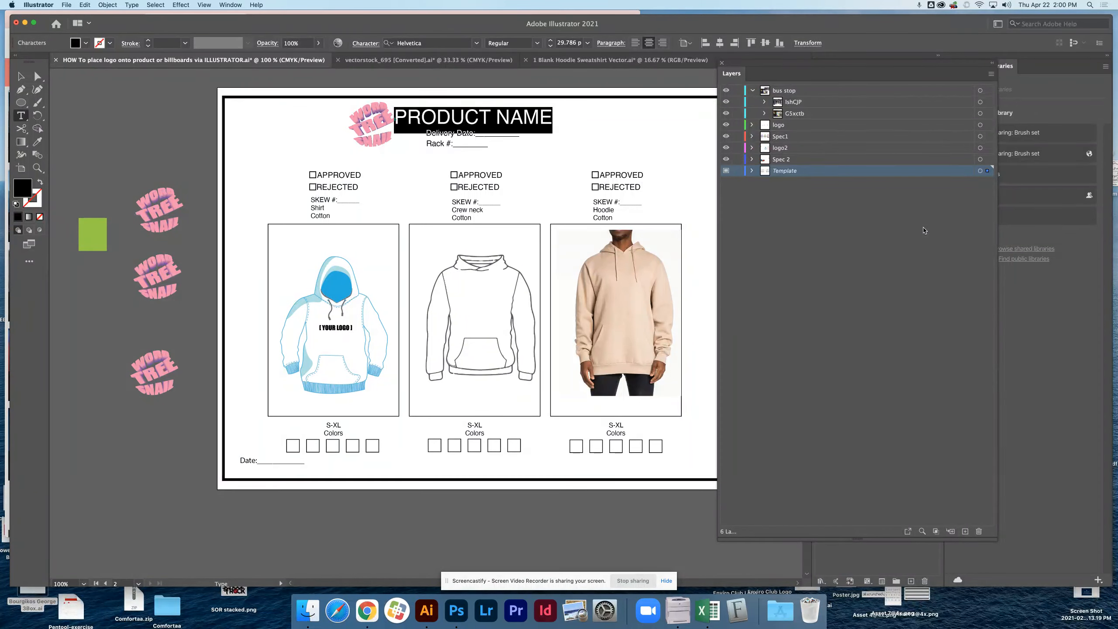
type("W")
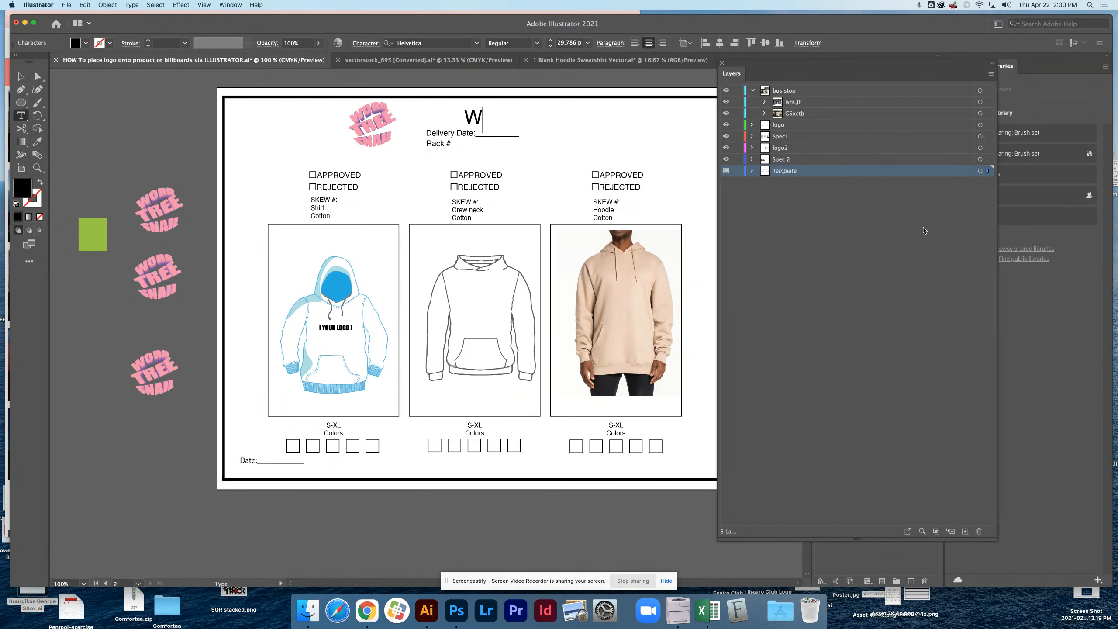
type("ORDTRE")
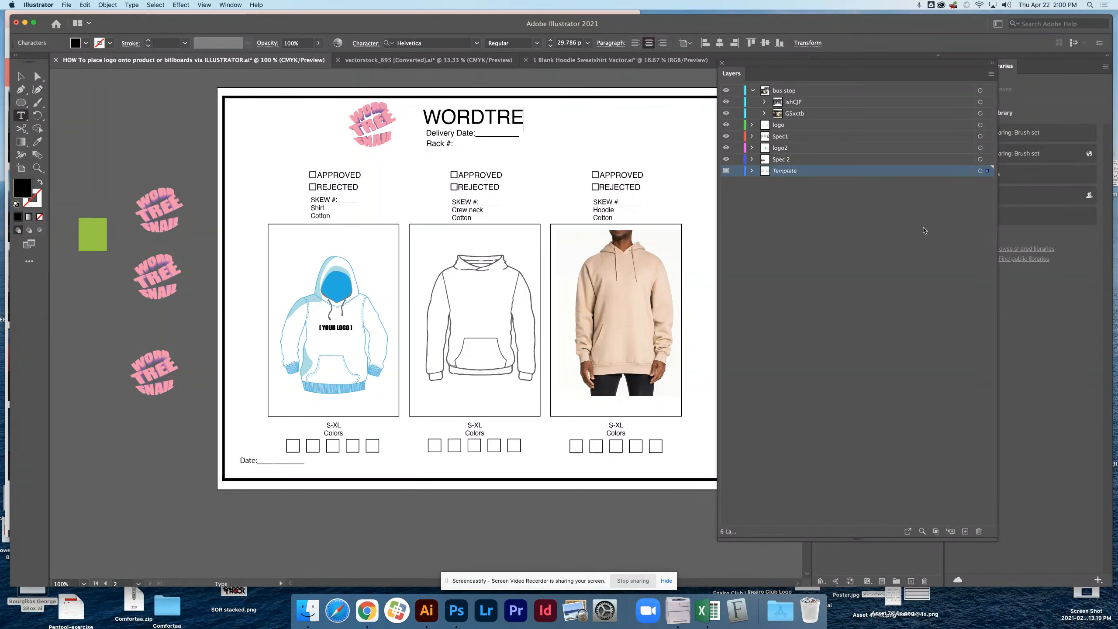
type("ESNAIL")
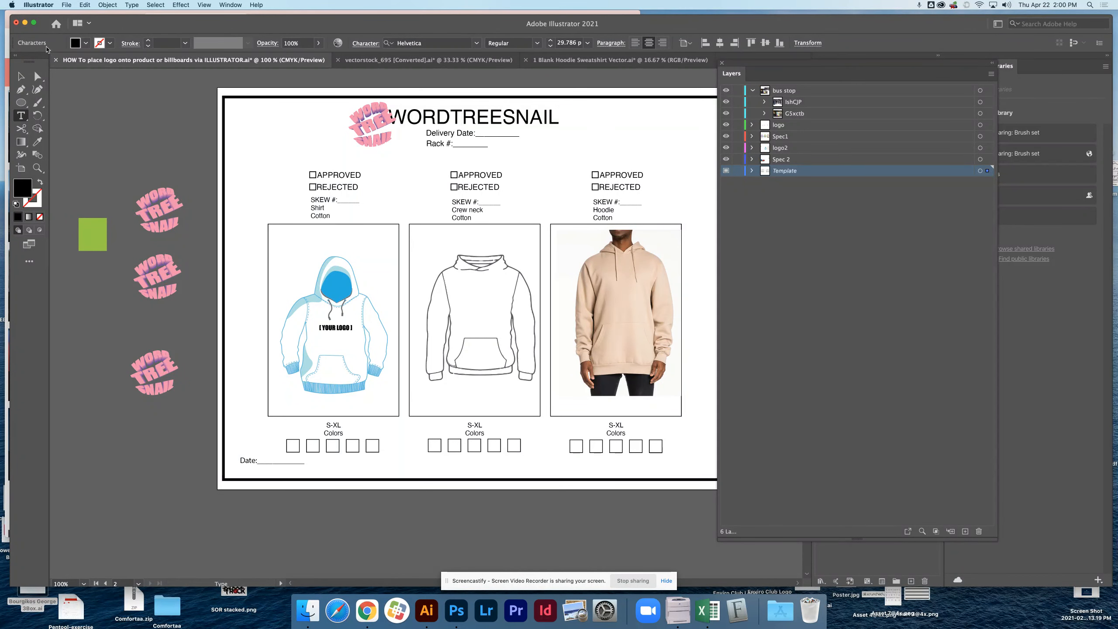
Set the WORDTREESNAIL heading in the Impact font and reposition the header logo close to its beginning.
left_click(20, 76)
left_click_drag(379, 140, 372, 140)
left_click(445, 125)
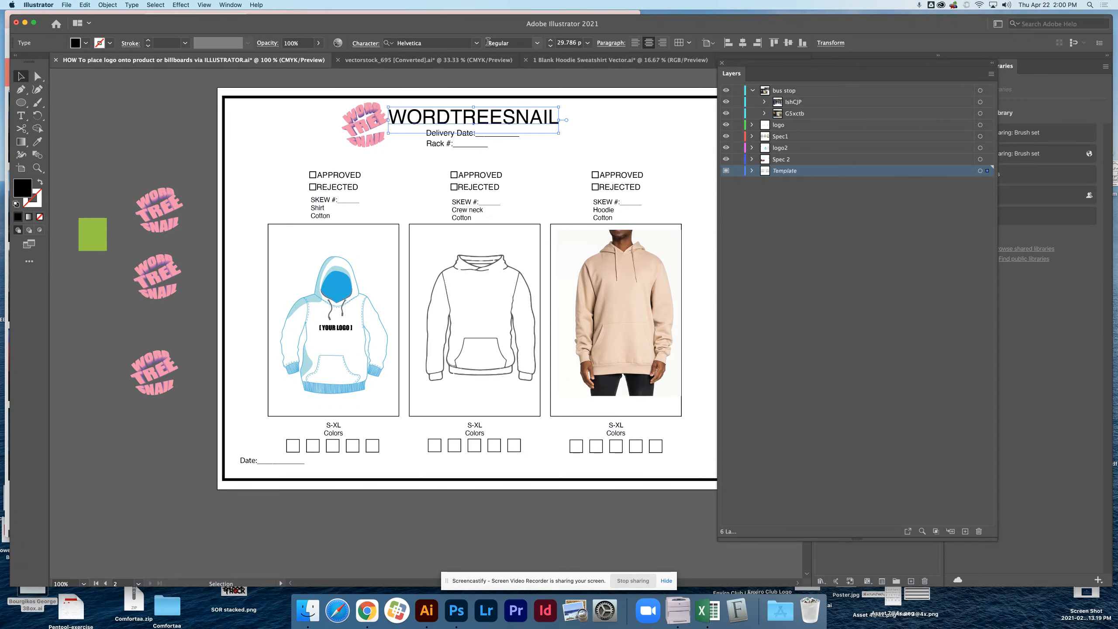
left_click(478, 44)
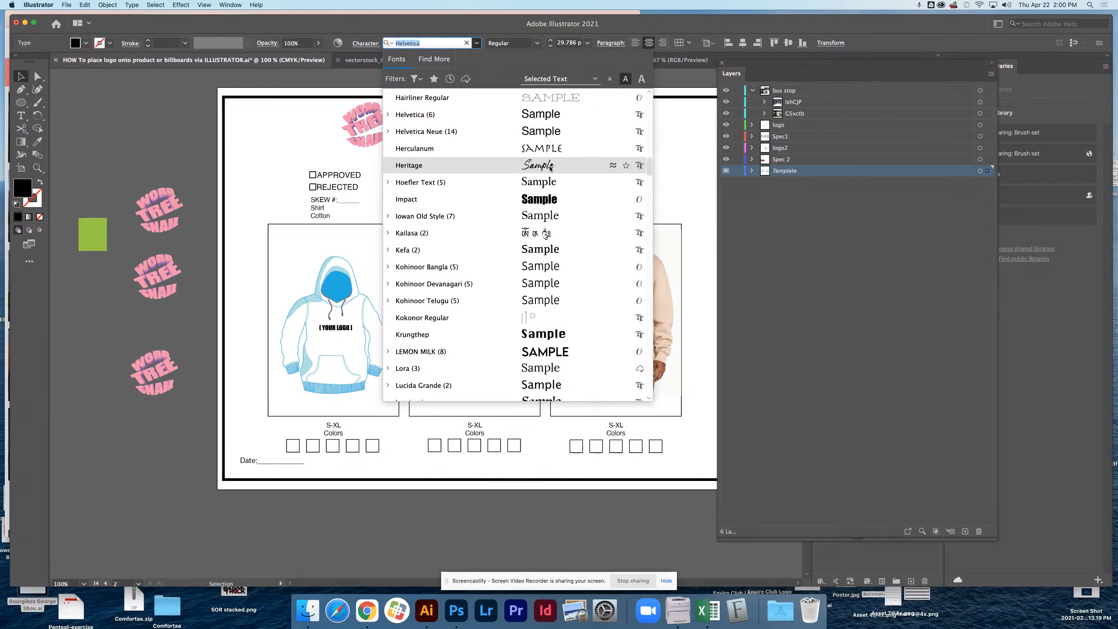
left_click(548, 200)
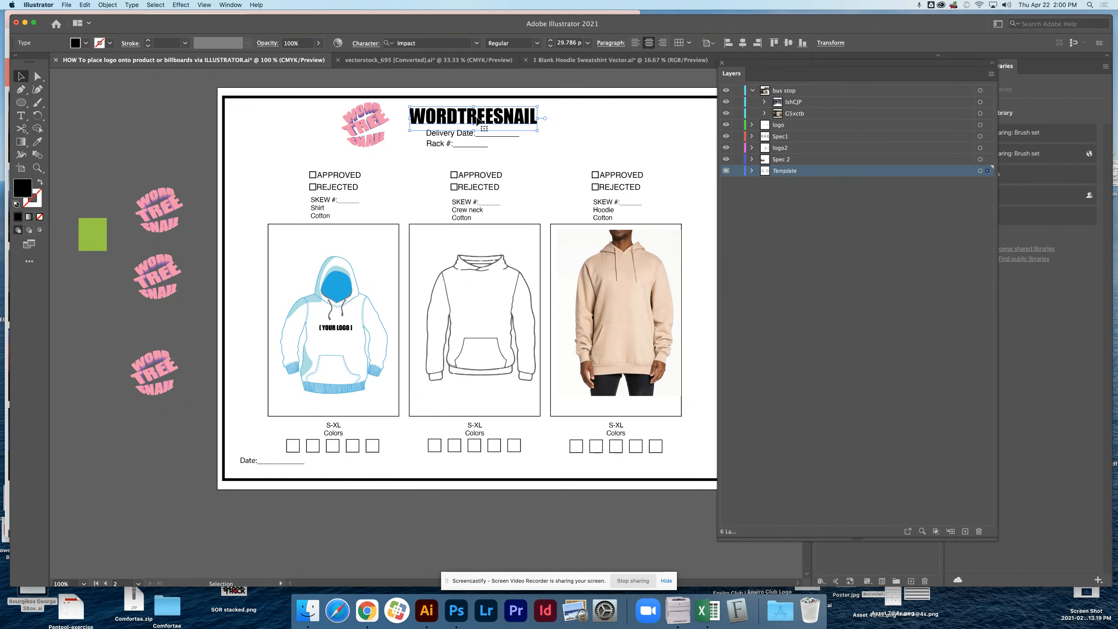
left_click_drag(373, 144, 390, 144)
Fill the WORDTREESNAIL heading with a pink matching the logo and deselect it.
left_click(516, 127)
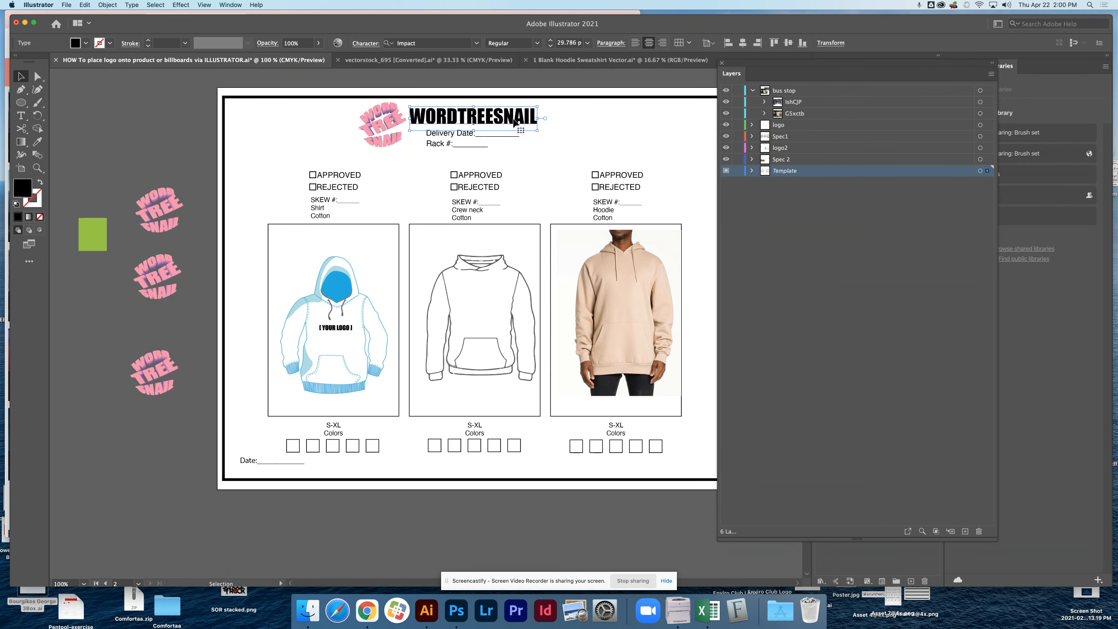
double_click(22, 189)
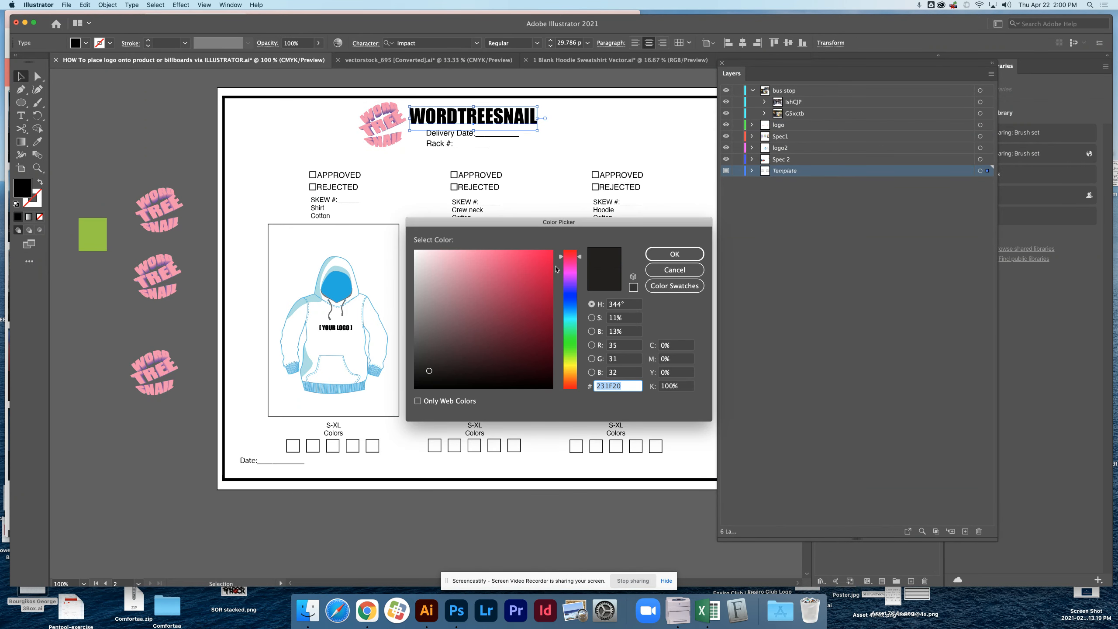
left_click(500, 253)
left_click(674, 254)
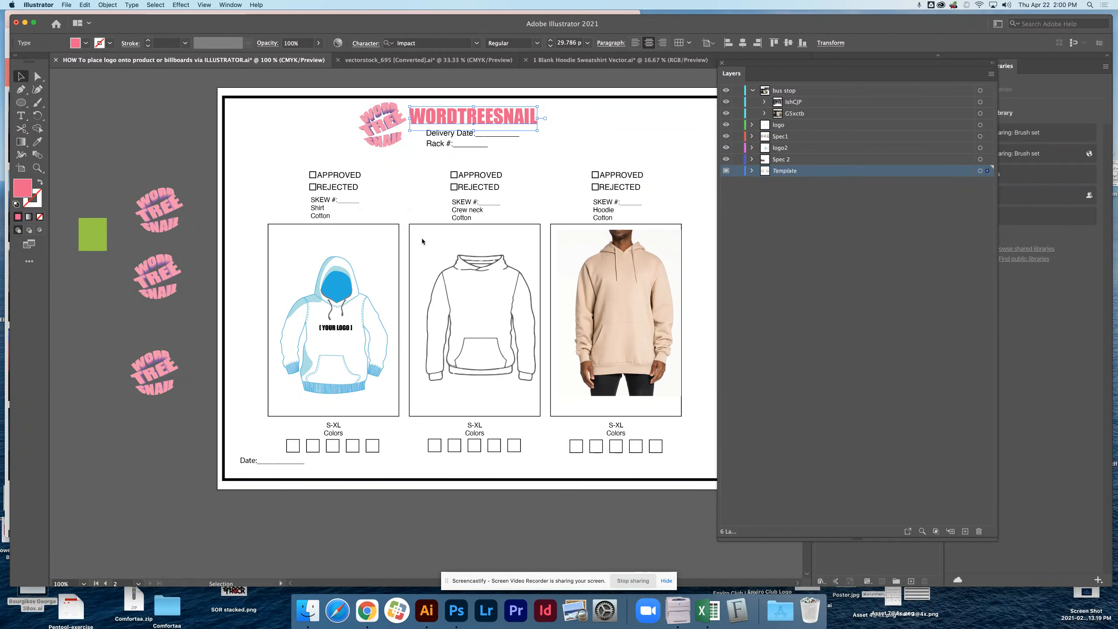
left_click(534, 157)
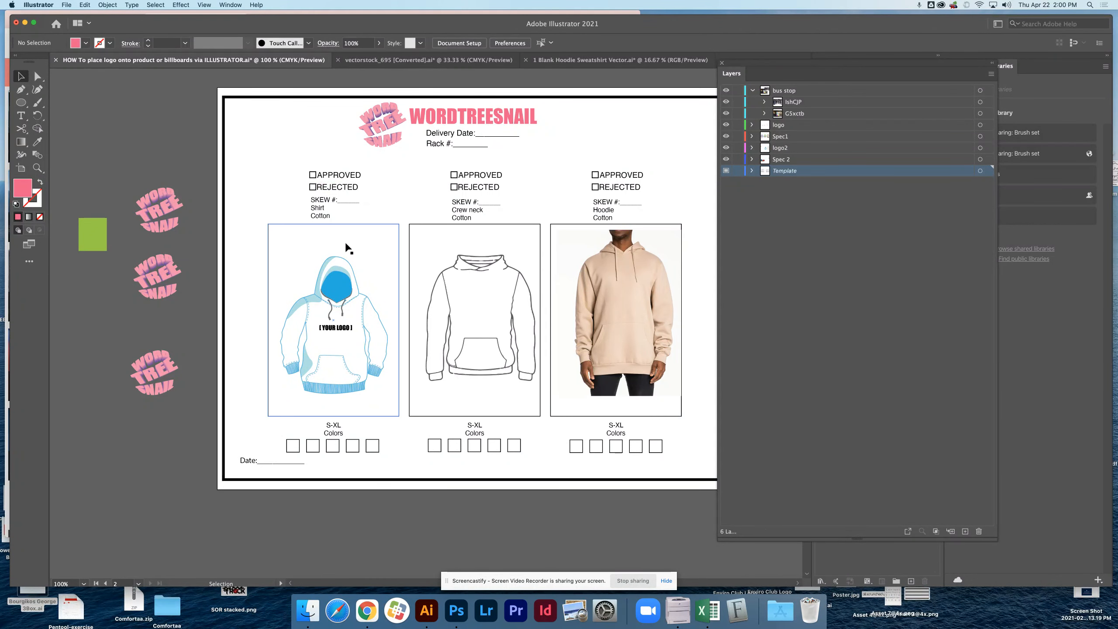
Collapse the contents of the bus stop layer in the layer list.
left_click(342, 325, "super")
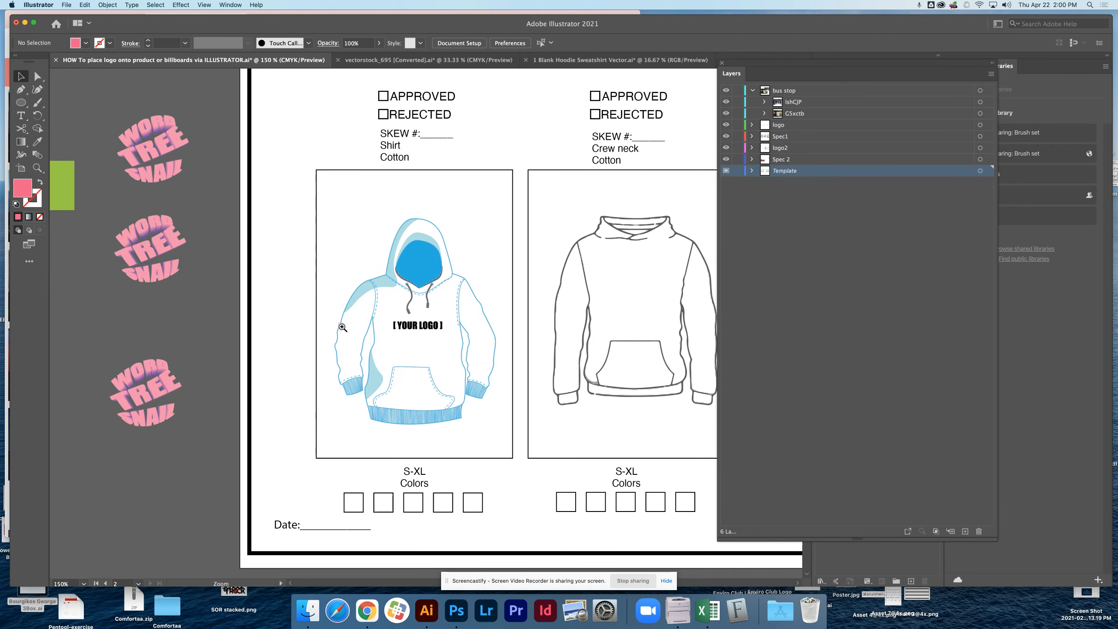
left_click_drag(422, 340, 438, 324)
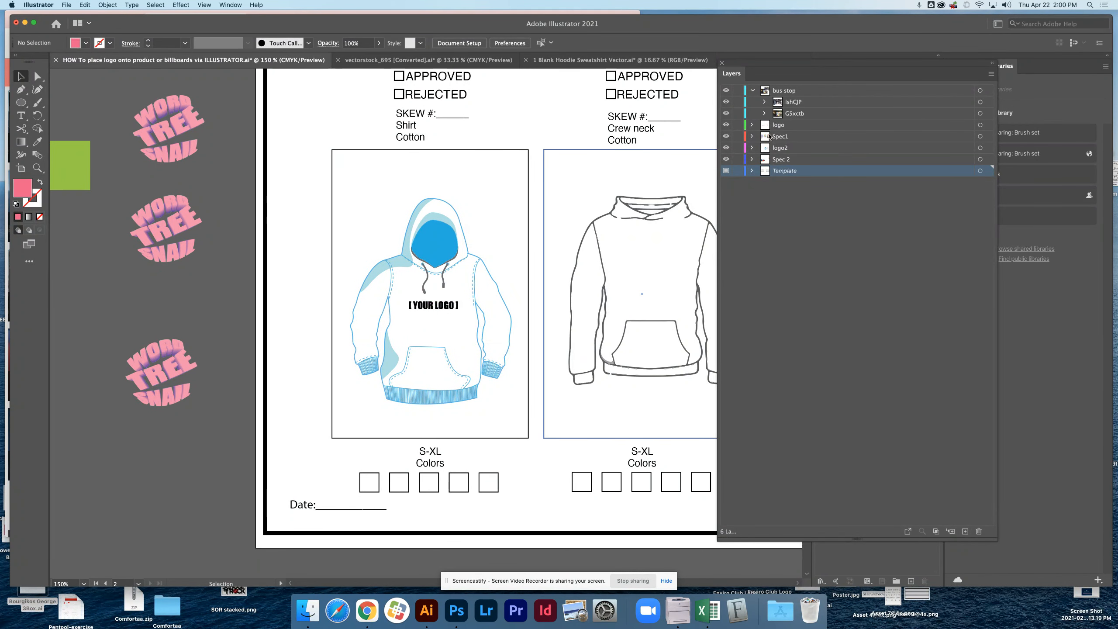
left_click(753, 90)
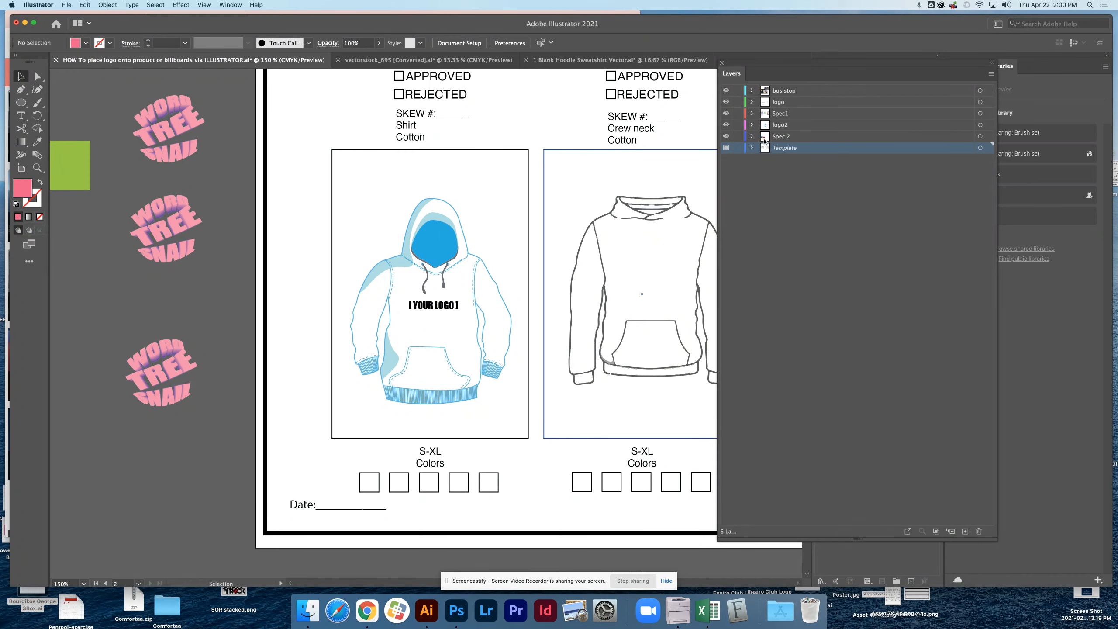
left_click(433, 304)
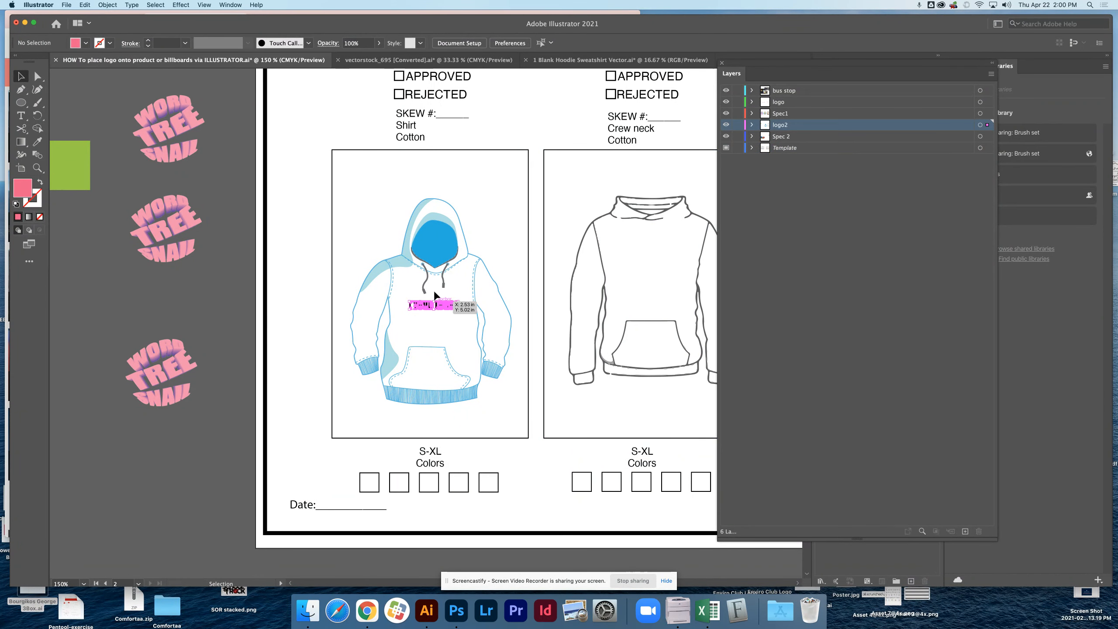
left_click_drag(352, 200, 485, 380)
key("super+z")
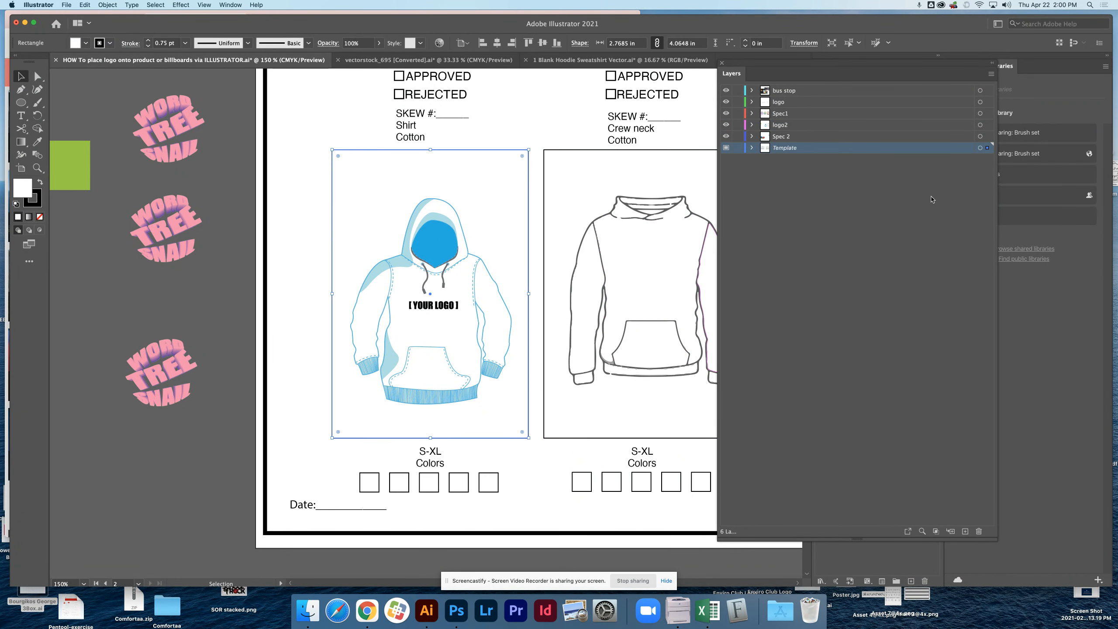
Lock the Template layer and select all parts of the white and blue hoodie in the first product box.
left_click(737, 148)
left_click_drag(352, 184, 407, 271)
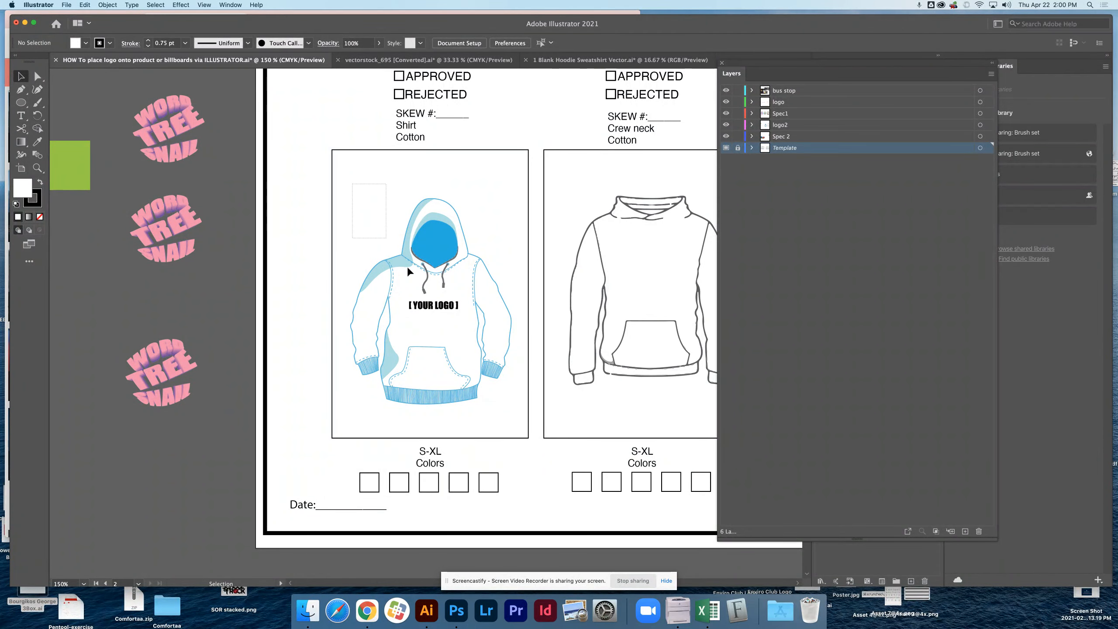
left_click_drag(503, 401, 505, 402)
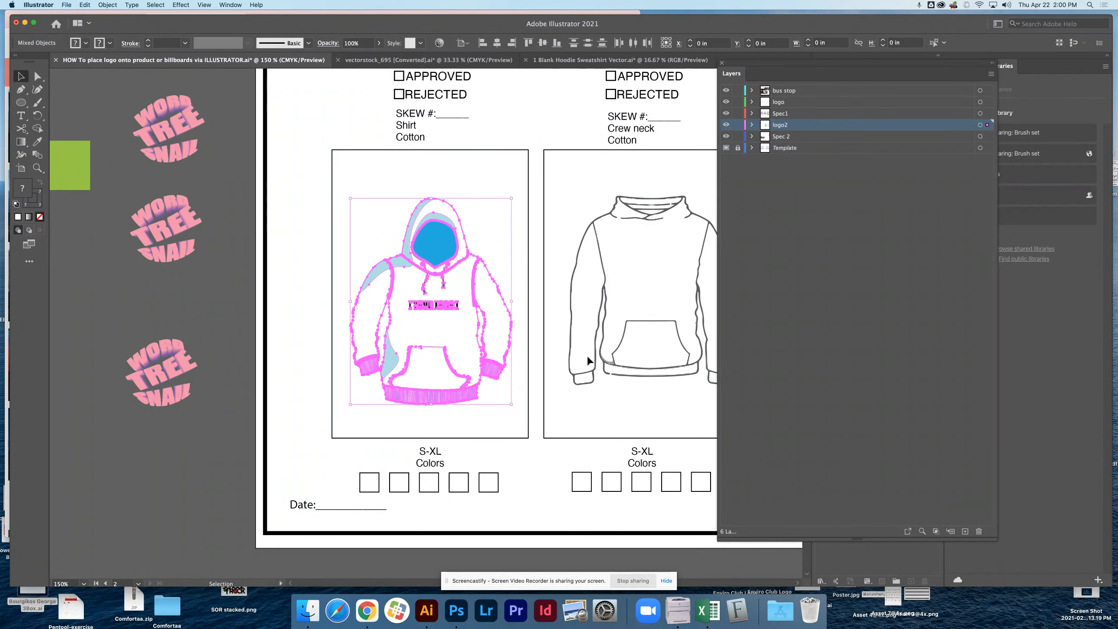
left_click(752, 125)
left_click(752, 125)
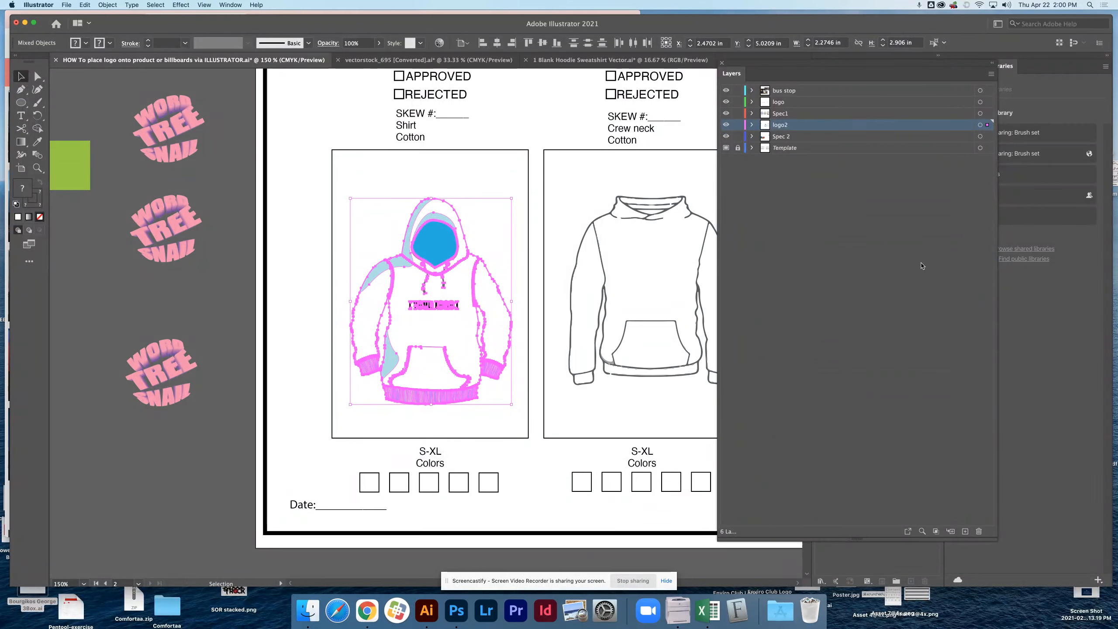
Create a layer named "1ST box" above logo2 and move the selected white and blue hoodie onto it.
left_click(965, 531)
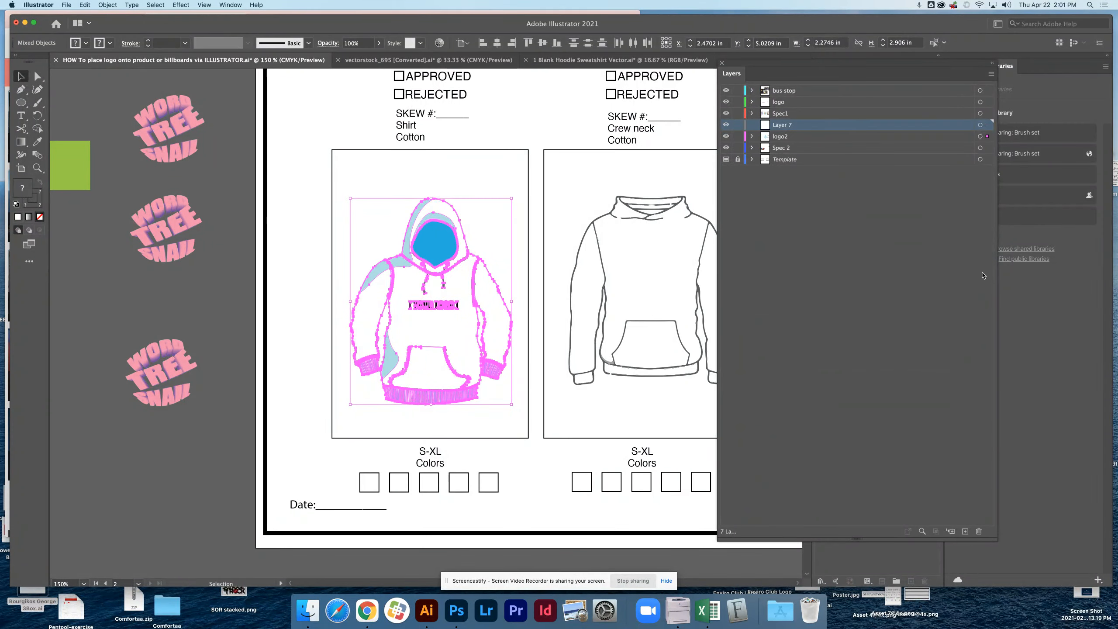
double_click(781, 125)
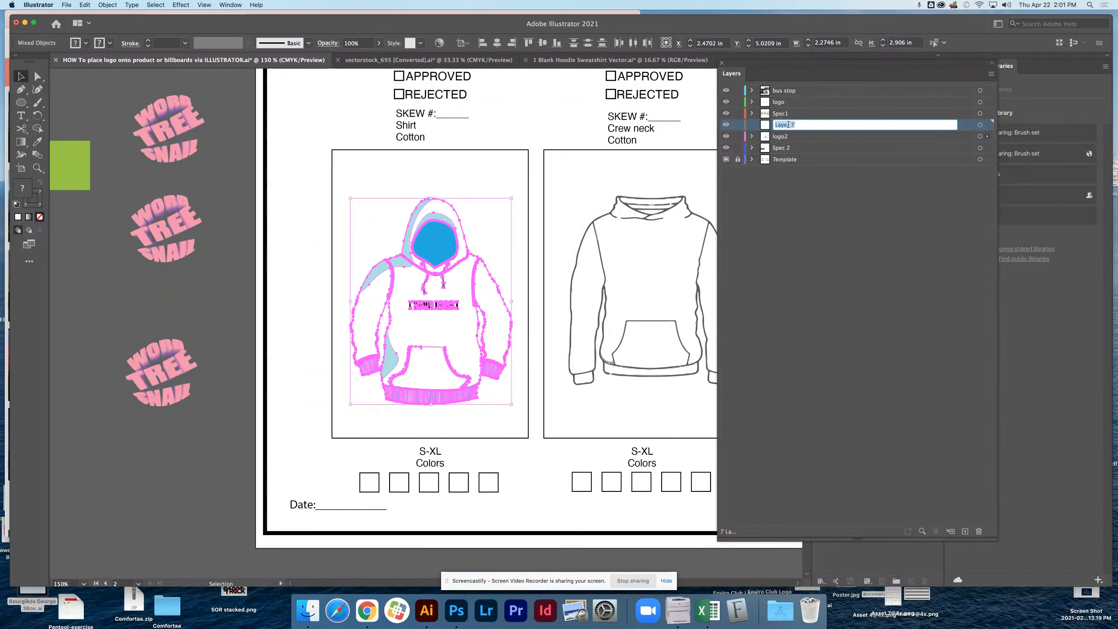
type("1")
type("ST spec s")
type("h")
key("BackSpace")
key("BackSpace")
key("BackSpace")
key("BackSpace")
key("BackSpace")
key("BackSpace")
key("BackSpace")
type("box")
left_click(982, 167)
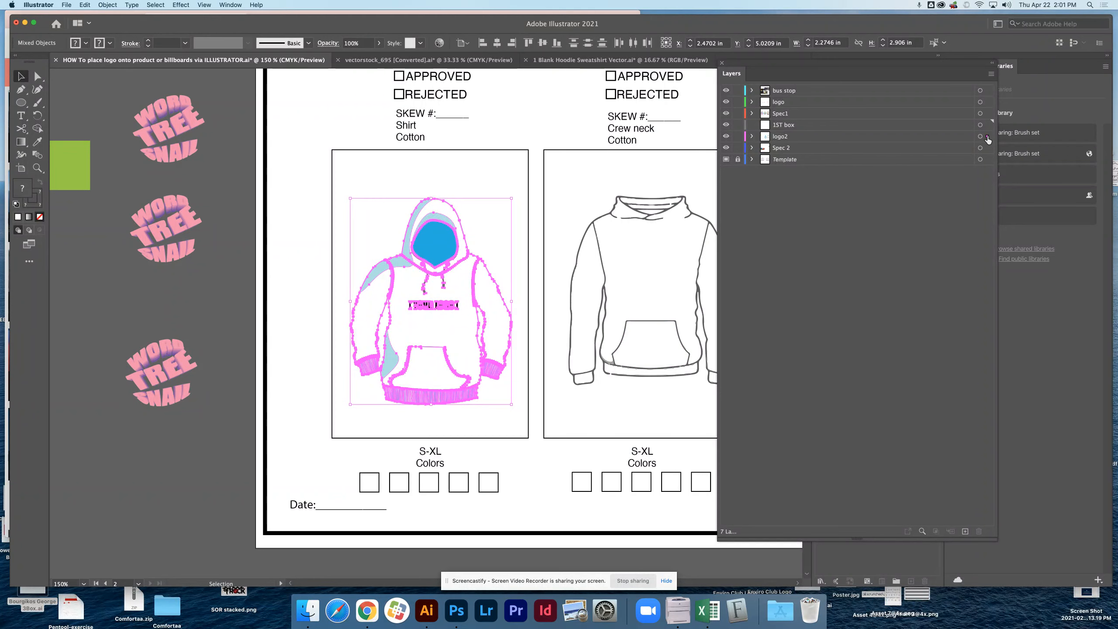
left_click_drag(987, 138, 987, 125)
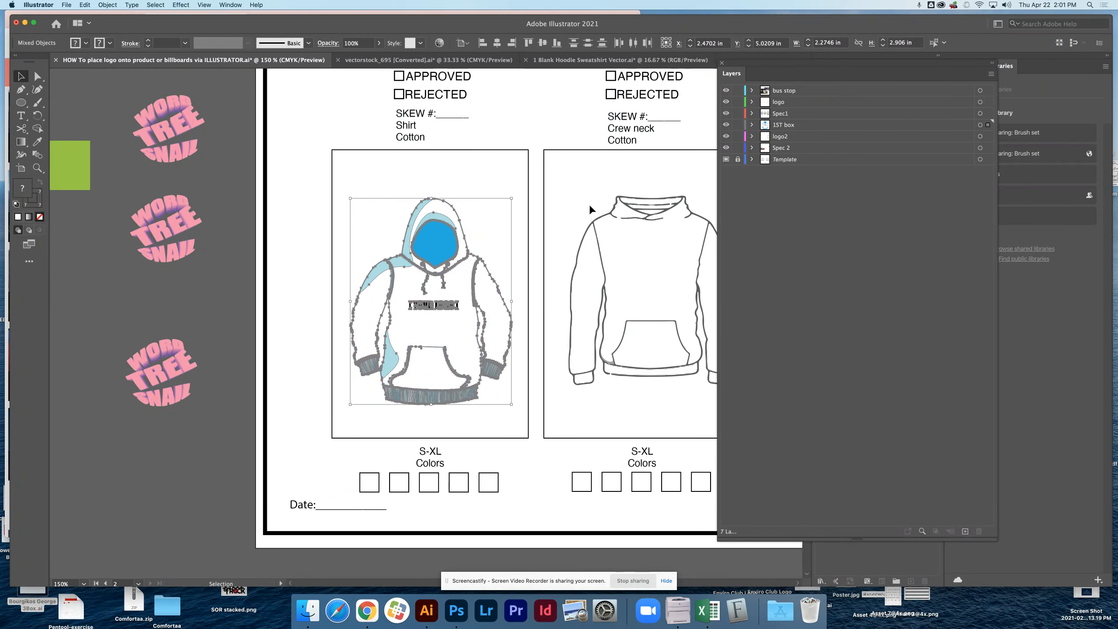
Select every part of the outlined hoodie in the second product box.
left_click(572, 306)
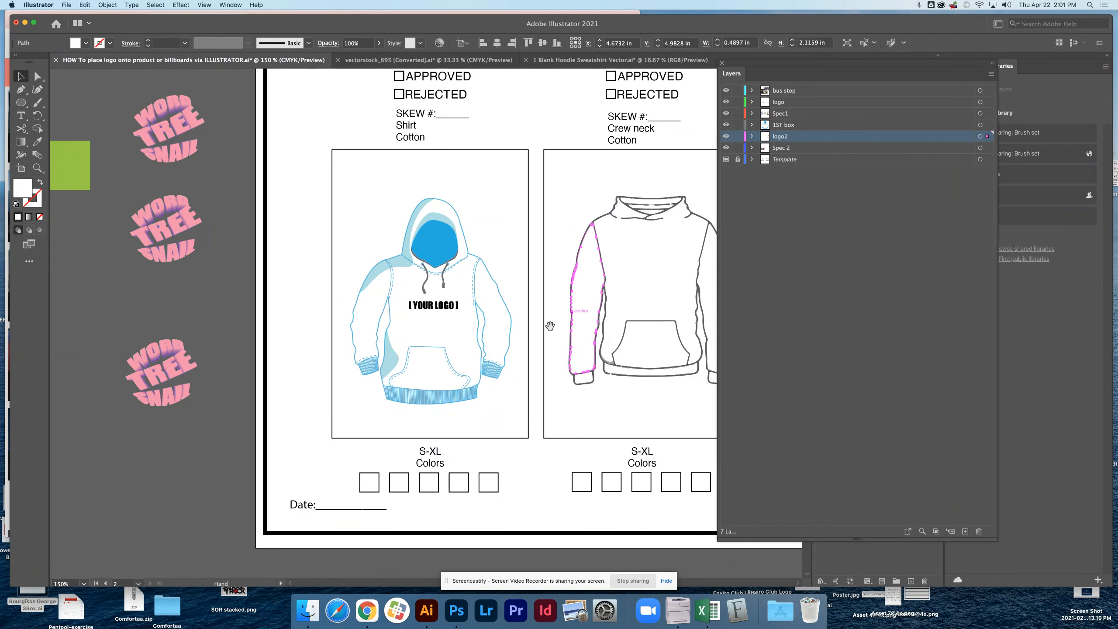
scroll(464, 185, "right", 5)
left_click_drag(465, 189, 634, 401)
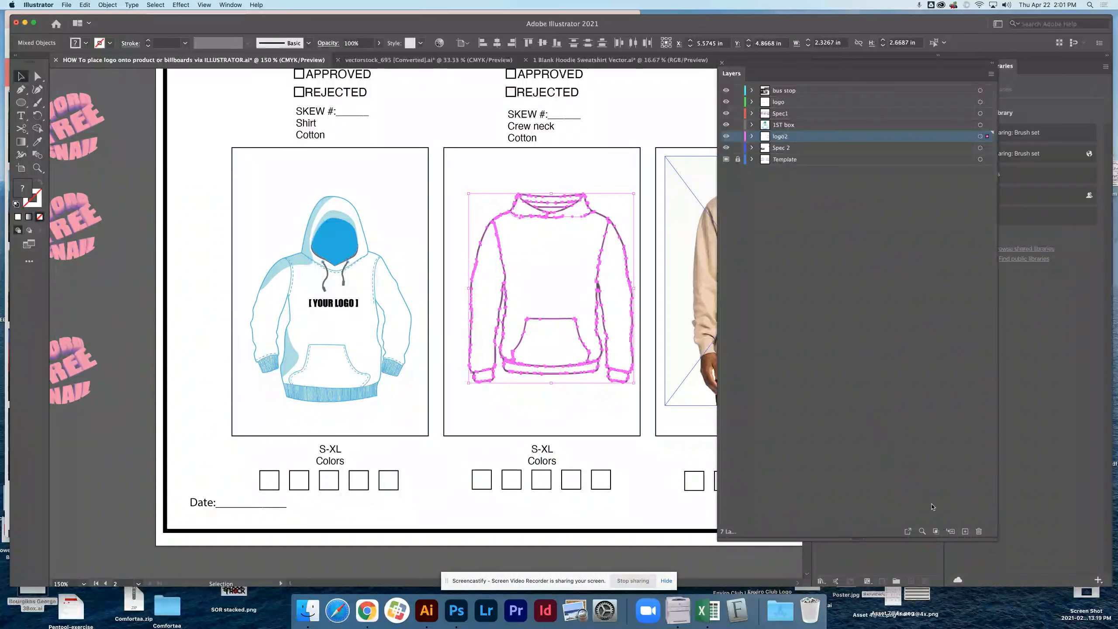
Create a layer named "2nd box" above logo2 and move the selected outlined hoodie onto it.
left_click(965, 531)
double_click(783, 137)
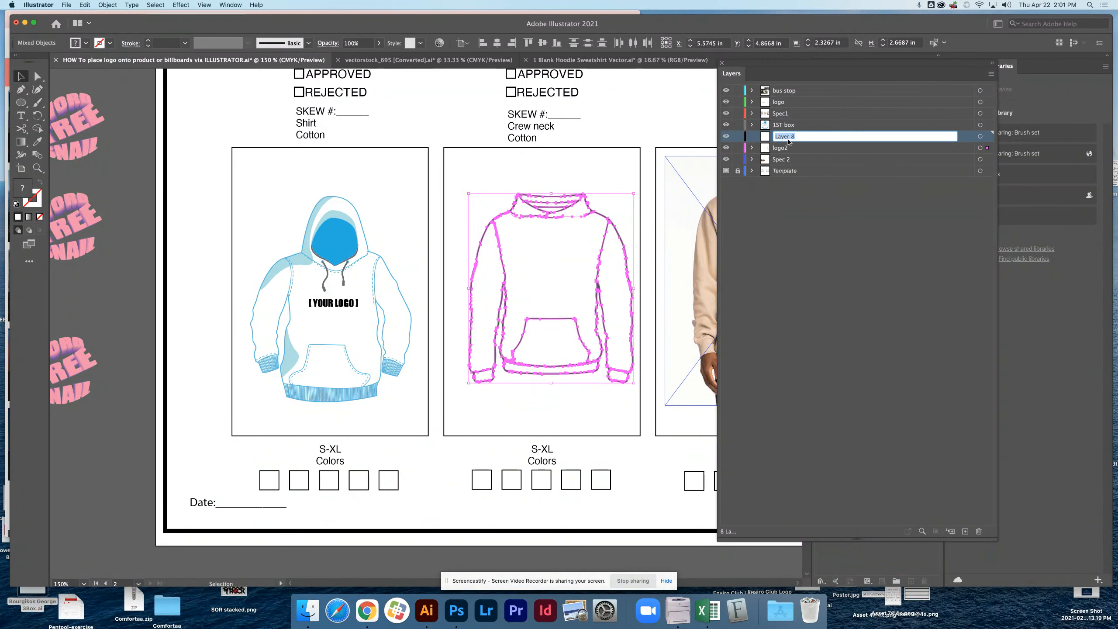
type("2nd box")
left_click_drag(986, 147, 987, 137)
left_click(896, 258)
Create a layer named "3rd box" directly above logo2 and move the hoodie photo from the third product box onto it.
left_click_drag(598, 294, 532, 296)
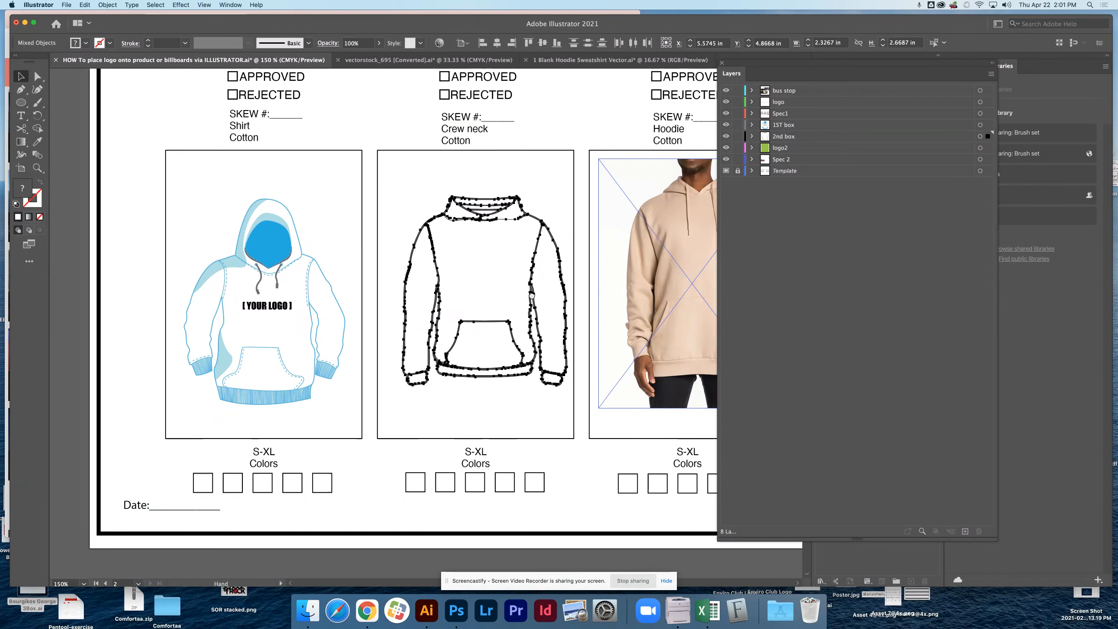
left_click(533, 297)
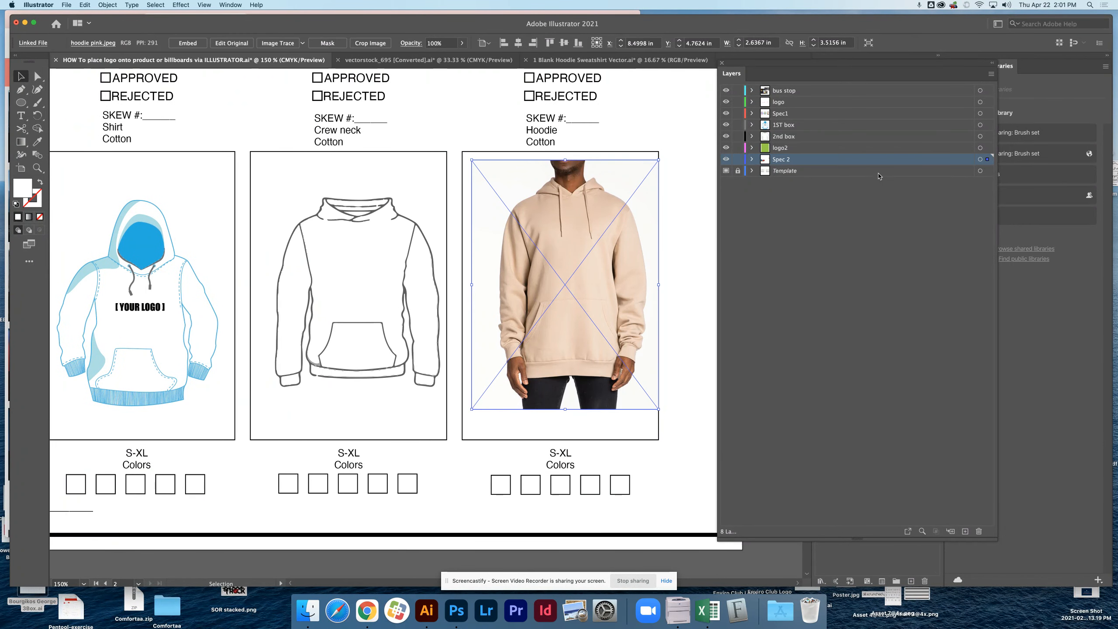
left_click(965, 530)
double_click(786, 160)
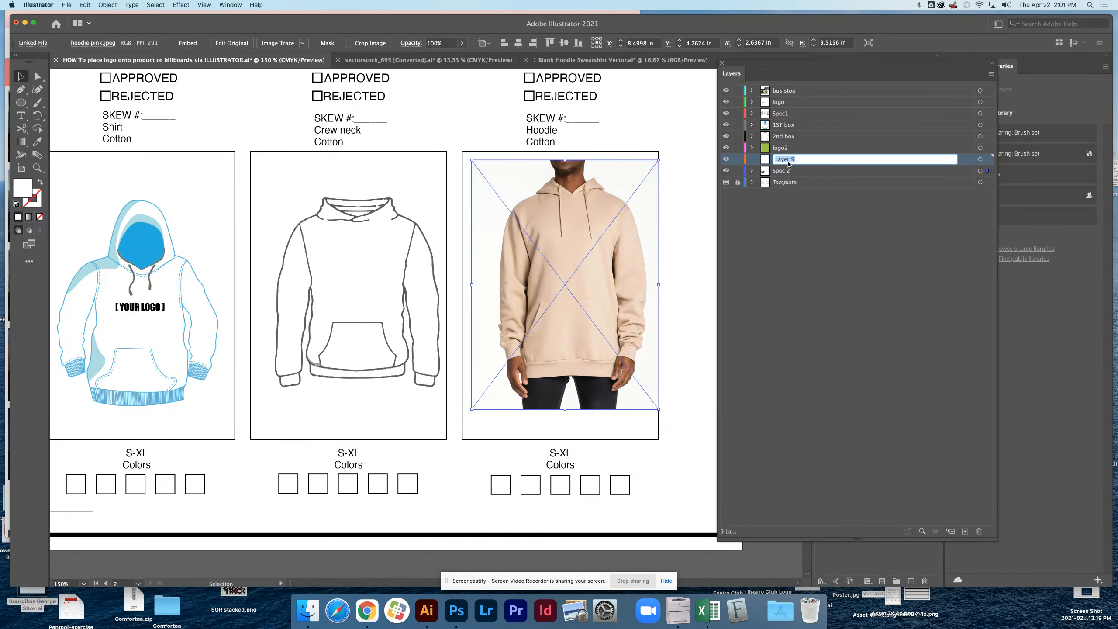
type("3rd box")
left_click_drag(987, 170, 988, 160)
mouse_move(805, 159)
left_mouse_down()
mouse_move(805, 144)
mouse_move(789, 156)
left_mouse_up()
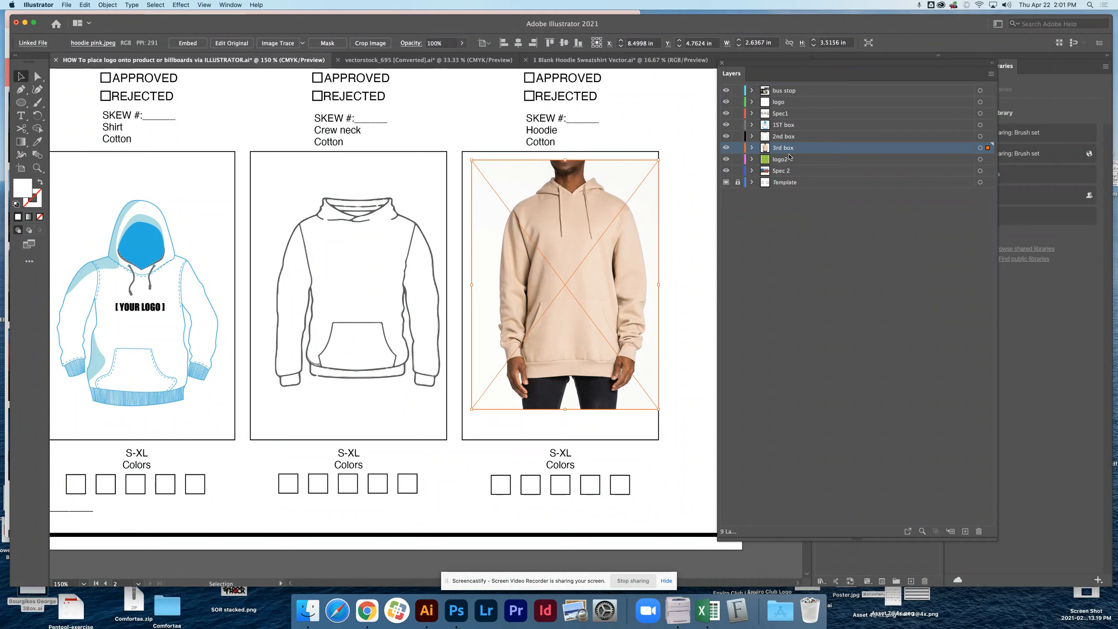
Move the green rectangle beside the logo copies, closer to the first product box.
left_click(678, 216)
key("z")
left_click(545, 229, "alt")
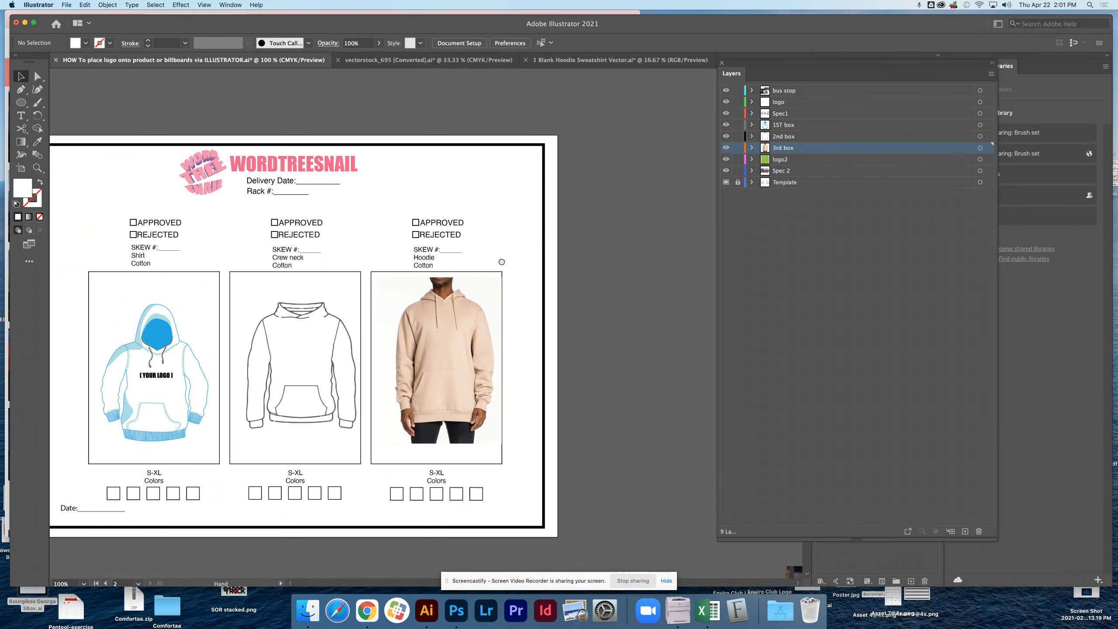
left_click_drag(502, 262, 700, 225)
left_click_drag(435, 329, 536, 284)
left_click(401, 291, "super")
left_click(402, 294, "super")
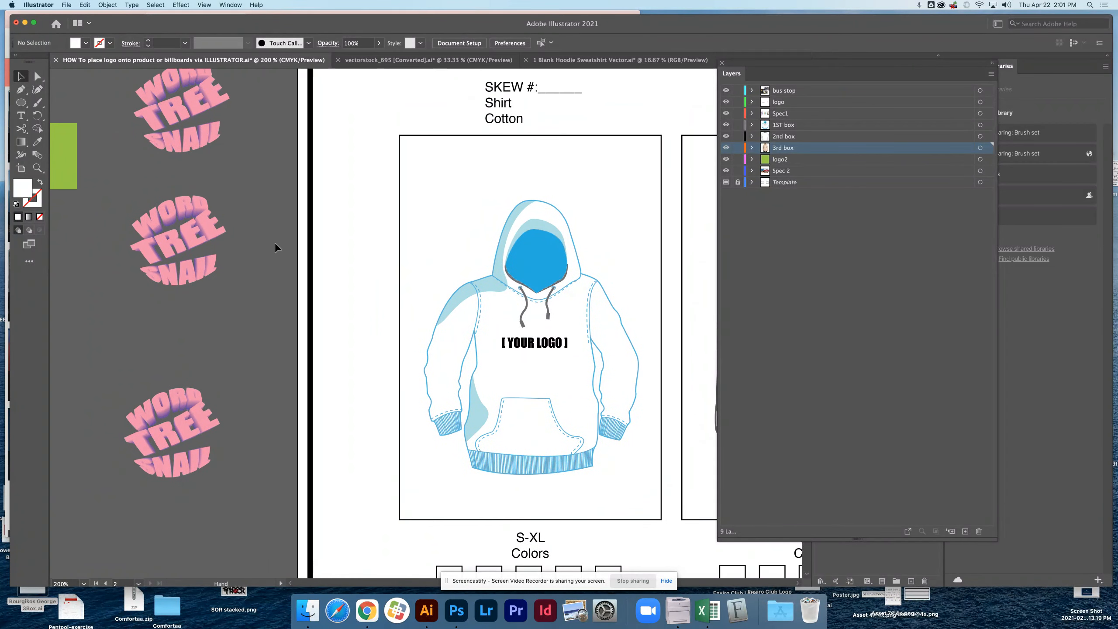
left_click_drag(76, 157, 283, 196)
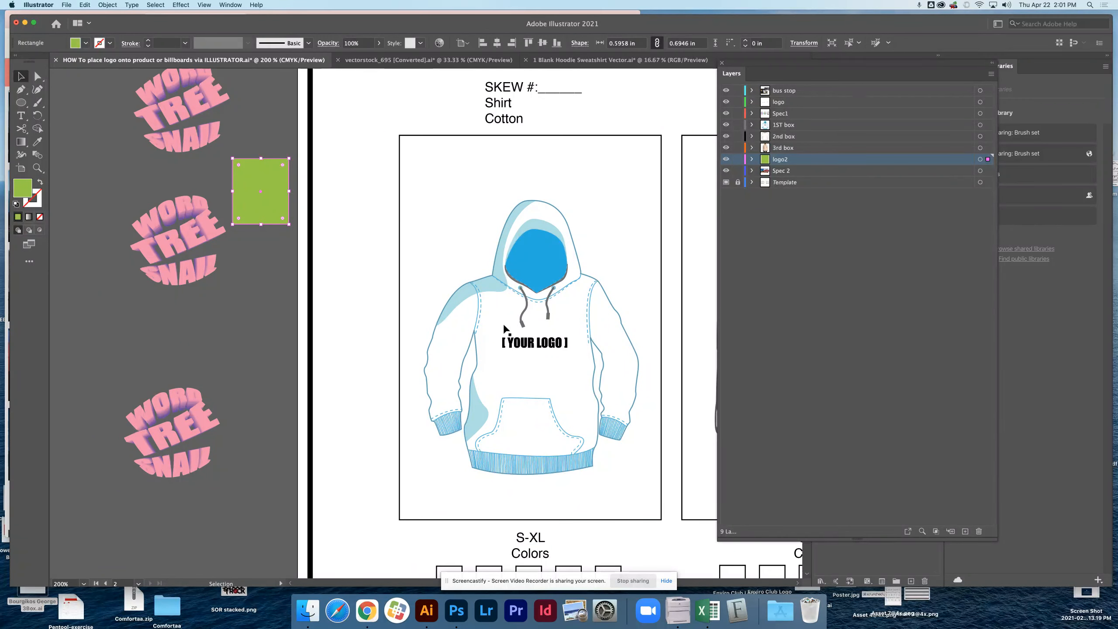
Select the white full-body shape of the hoodie in the first product box.
key("space")
left_click_drag(621, 374, 607, 320)
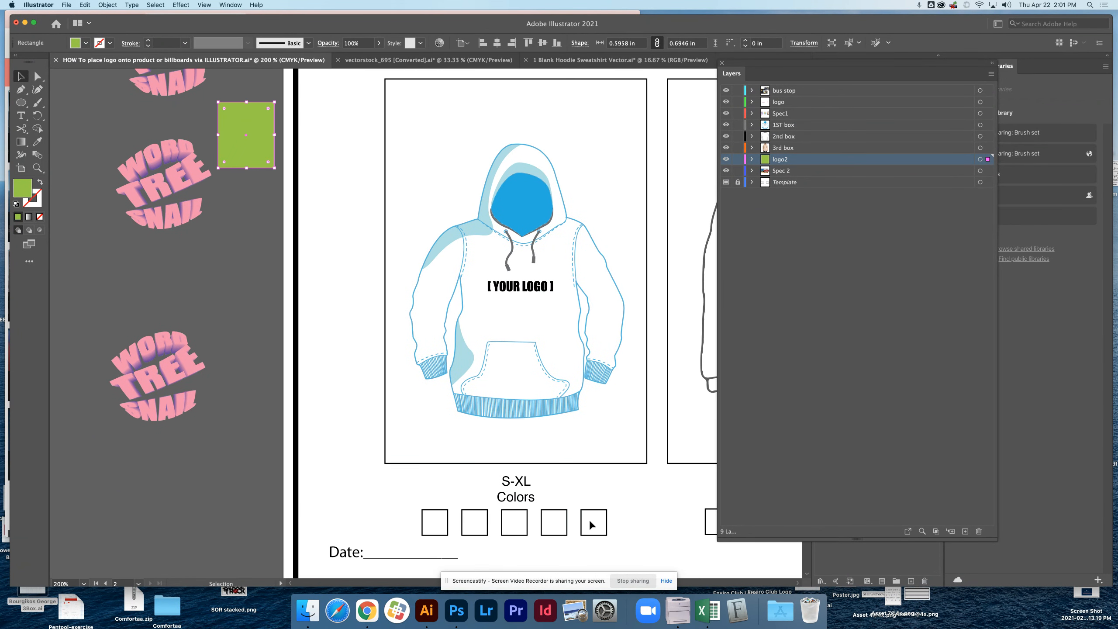
left_click(466, 231)
left_click(462, 369)
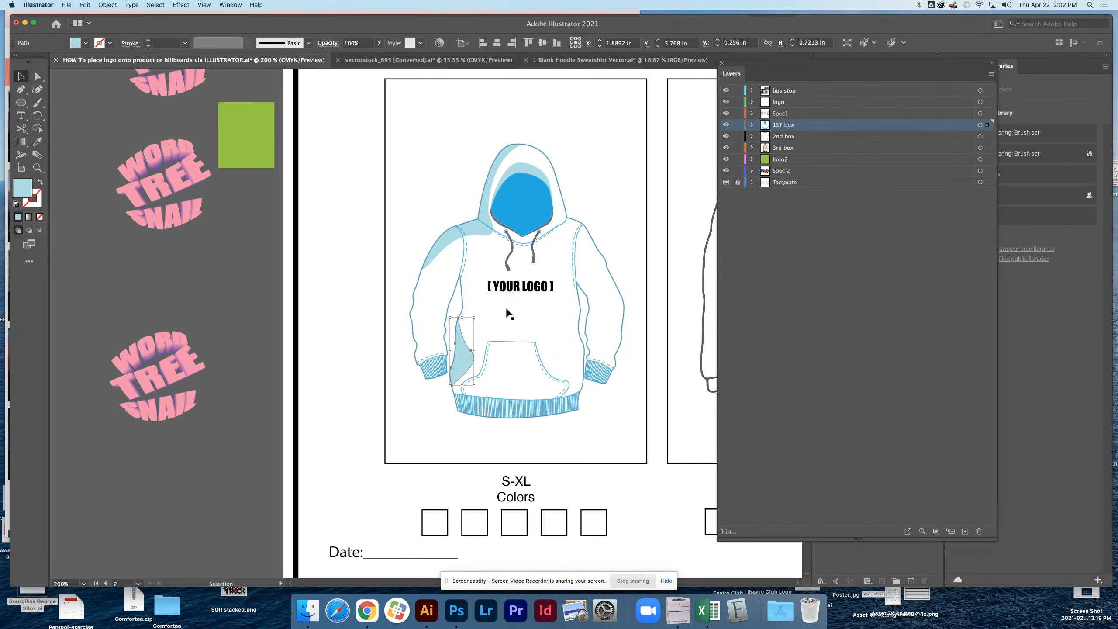
left_click(476, 230)
left_click(468, 344)
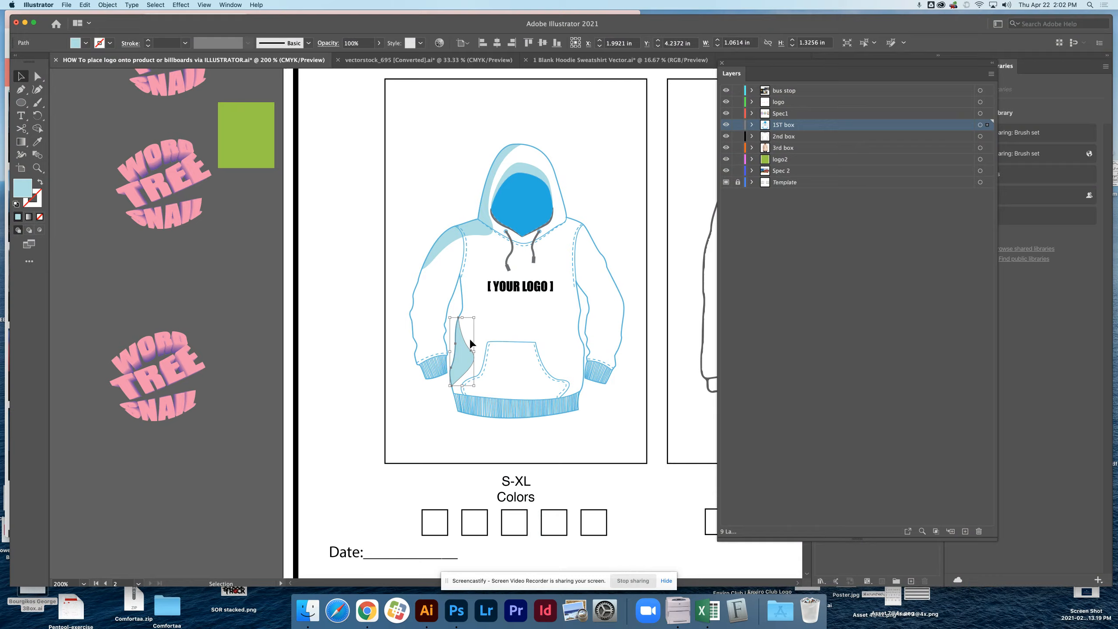
left_click(486, 317)
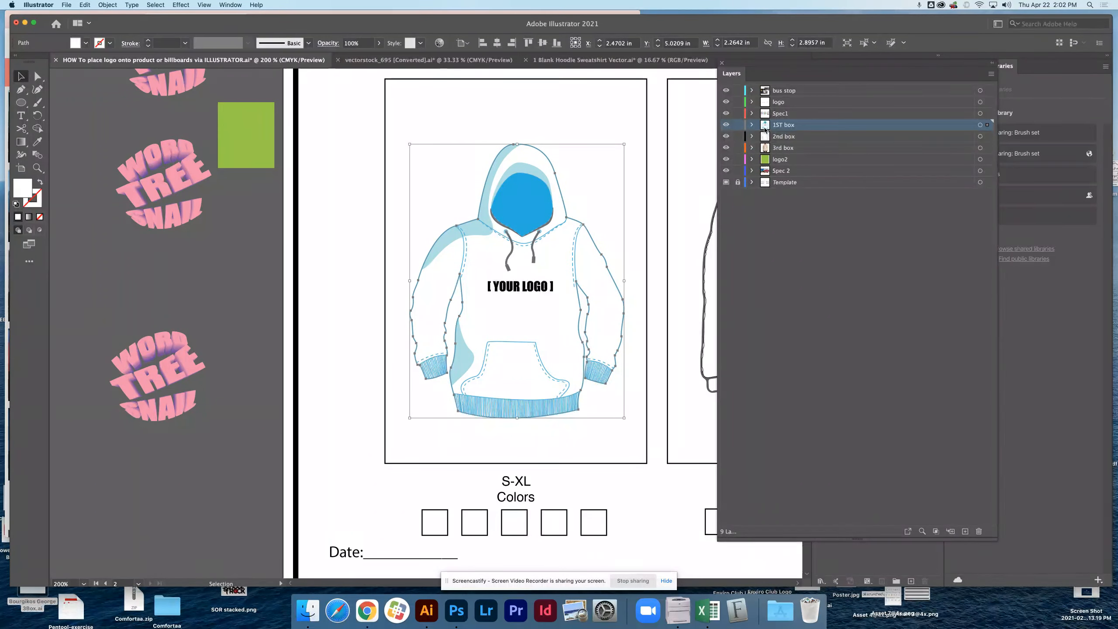
Expand the 1ST box layer and rename the selected body path "sweatshirt full".
left_click(751, 125)
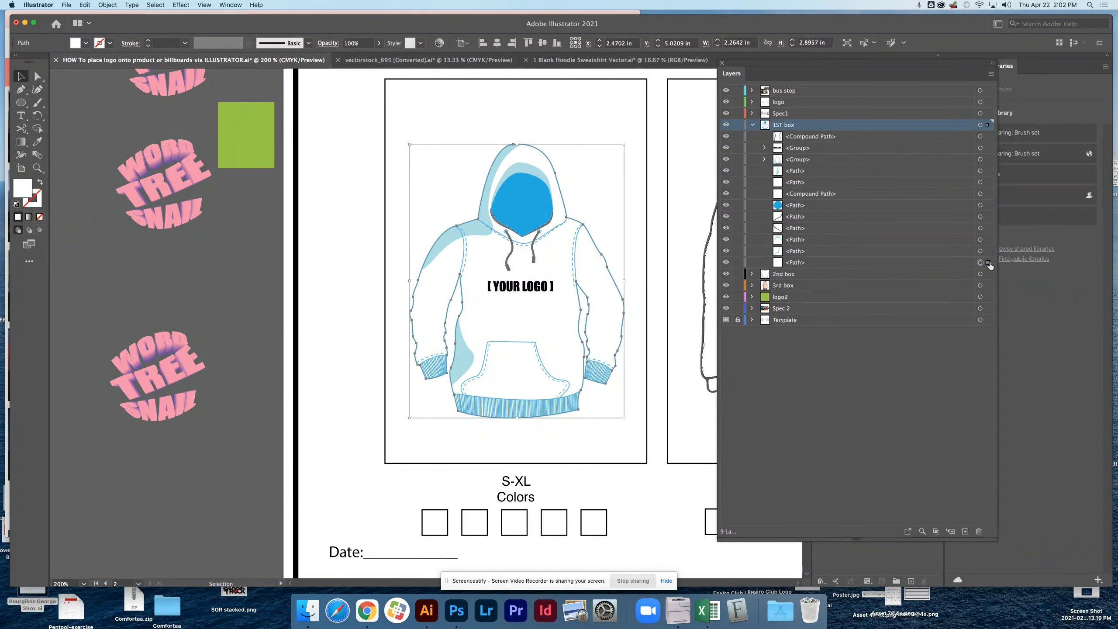
double_click(794, 263)
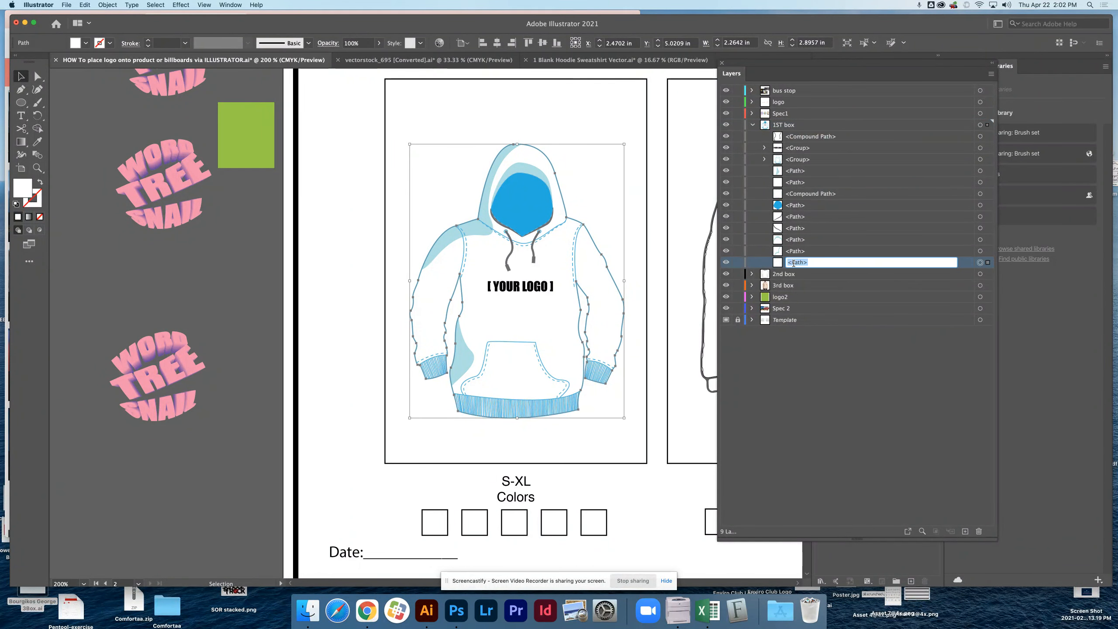
type("sweatshirt fu")
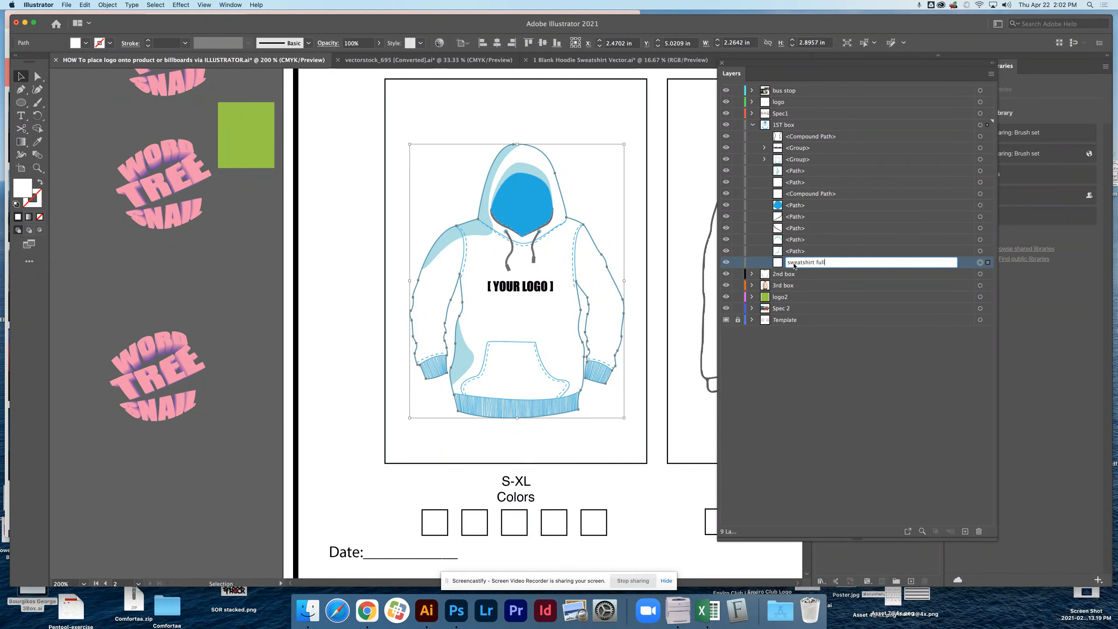
type("ll")
key("Return")
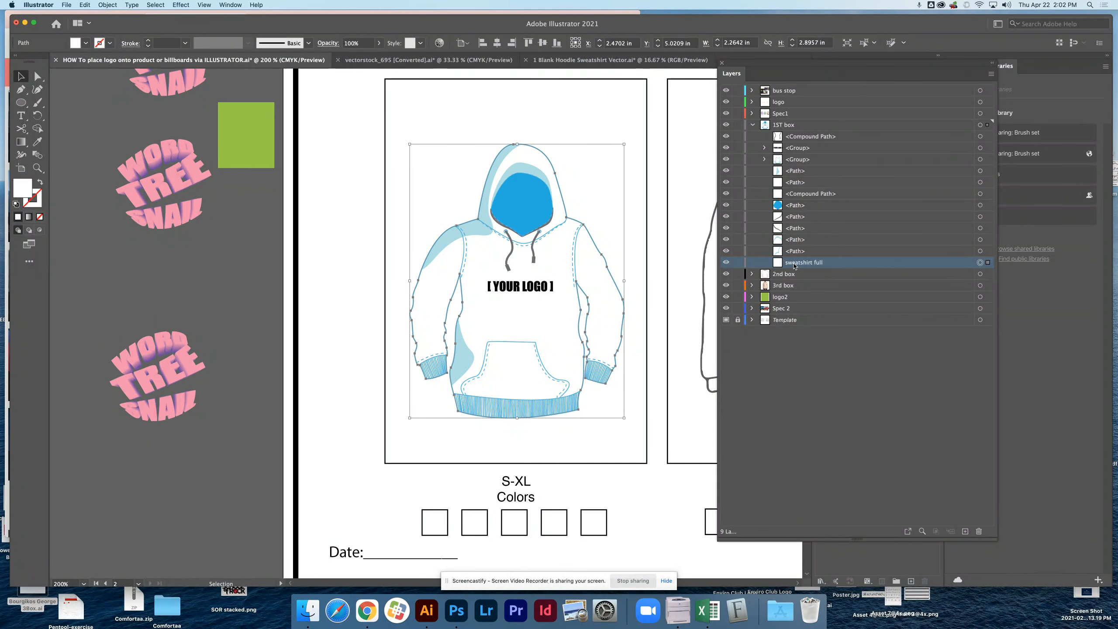
Try to fill the sweatshirt full path with bright green, 56F414, using the Color Picker.
double_click(22, 192)
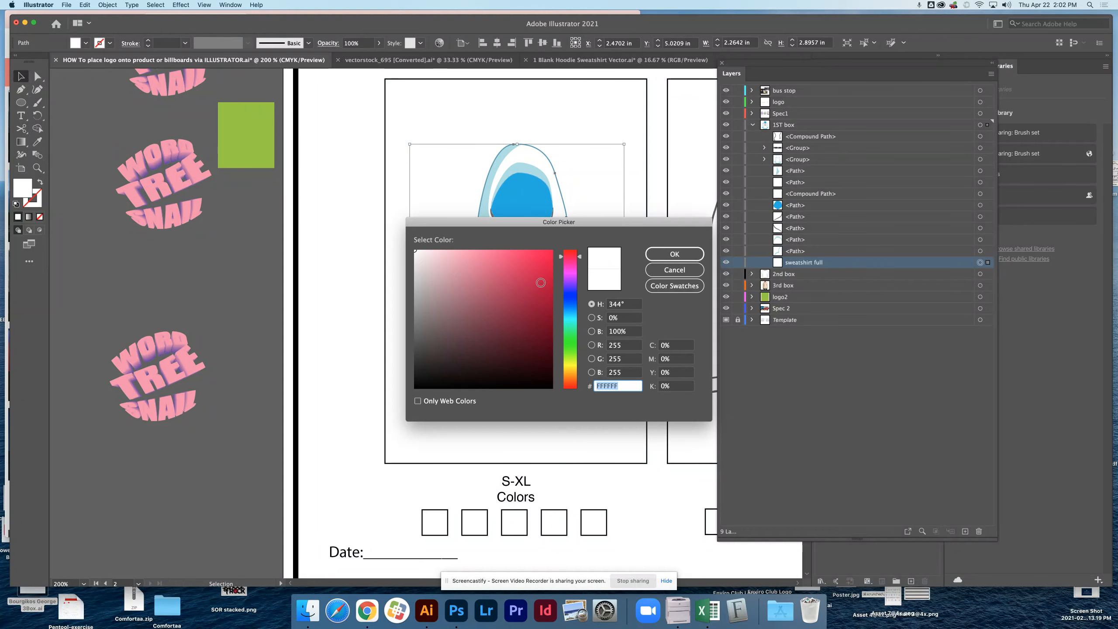
left_click(570, 350)
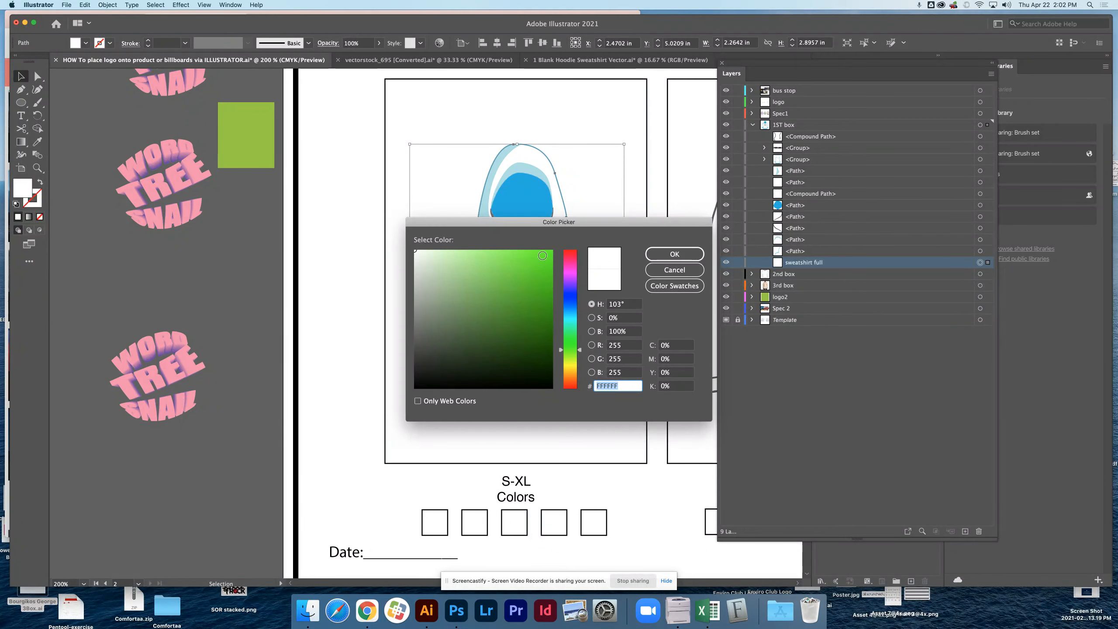
left_click(543, 256)
left_click(671, 256)
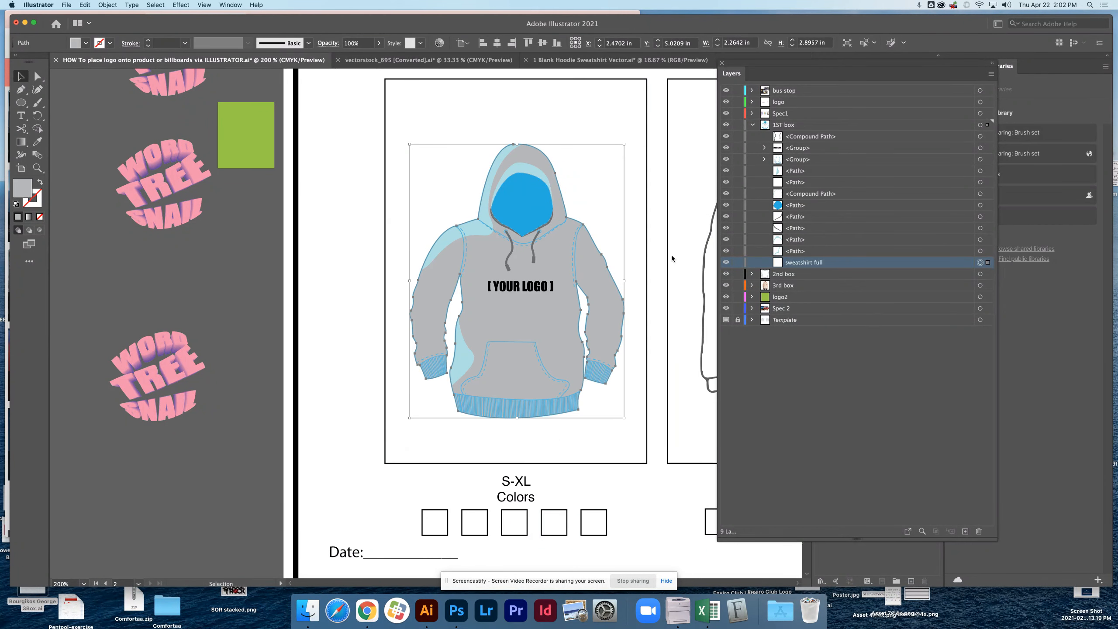
Try to fill the sweatshirt full path with bright yellow using the Color Picker.
double_click(23, 190)
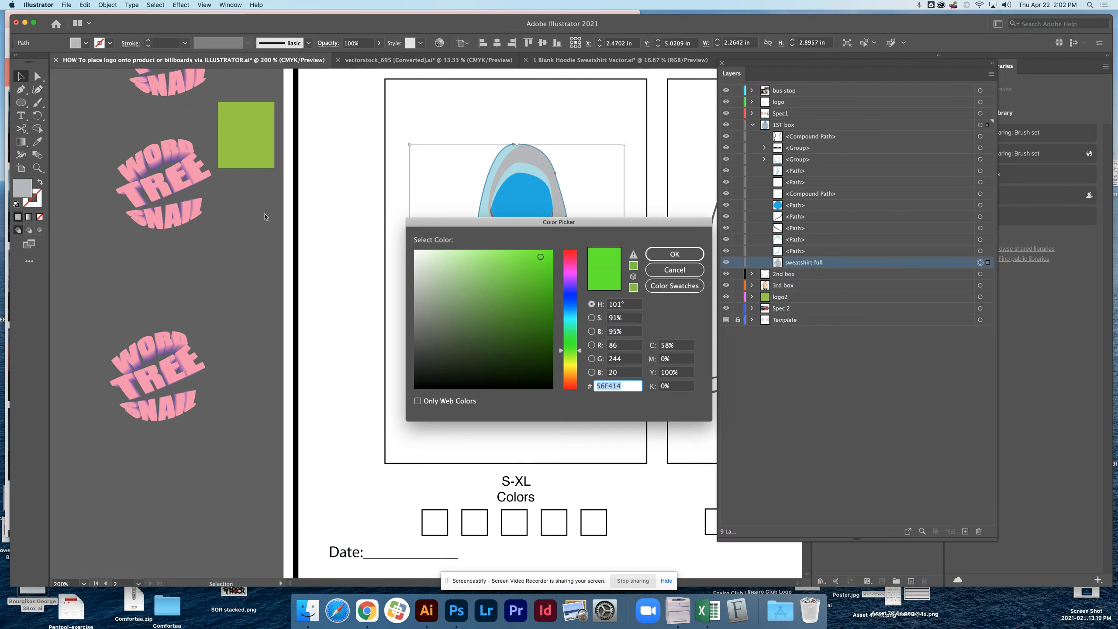
left_click(568, 360)
left_click(568, 364)
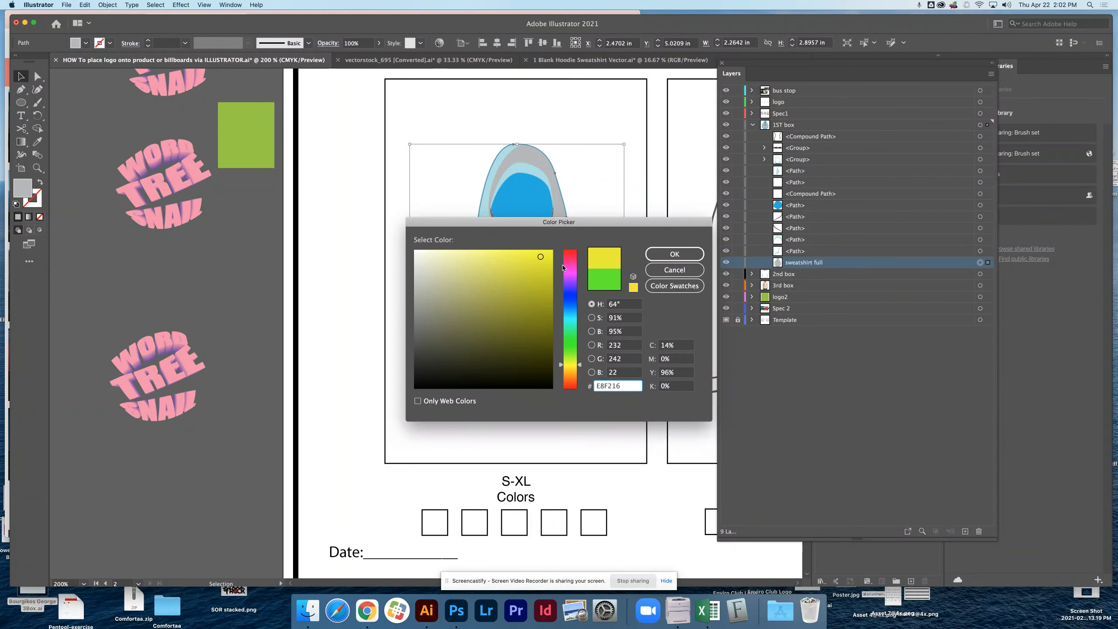
left_click(548, 253)
left_click(674, 256)
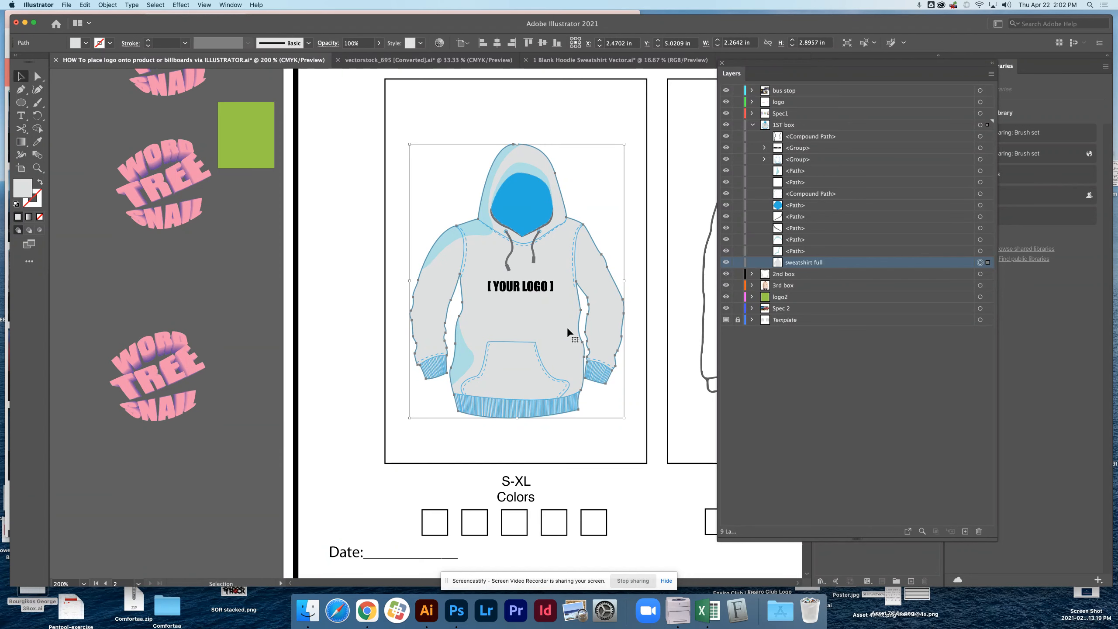
Select every part of the hoodie in the first product box and bring up the Color controls over the layer list.
left_click(829, 125)
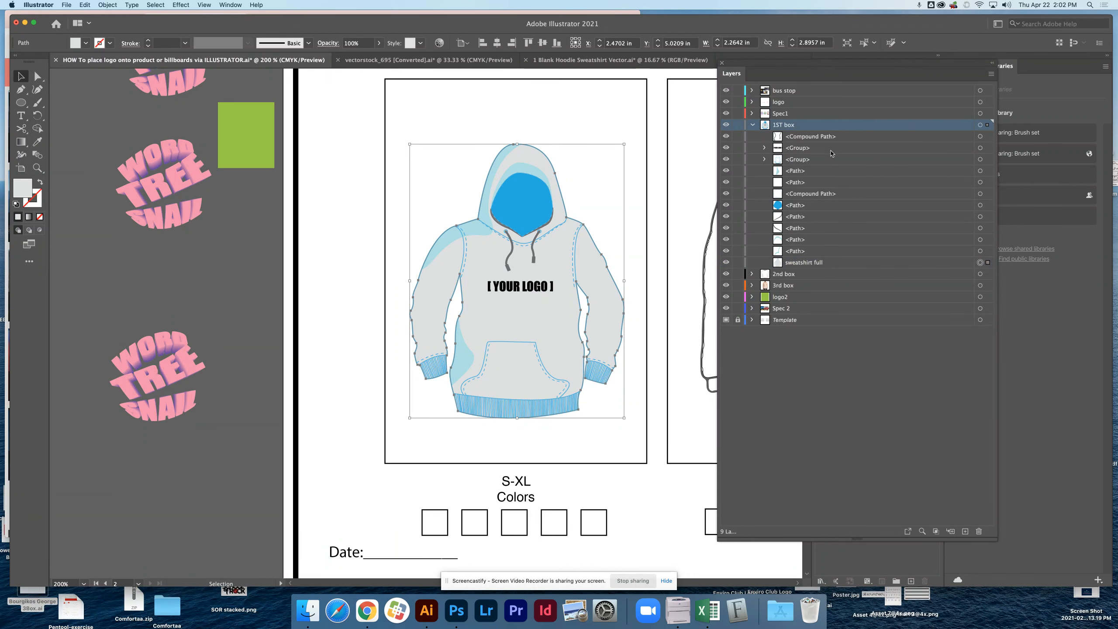
left_click(367, 295)
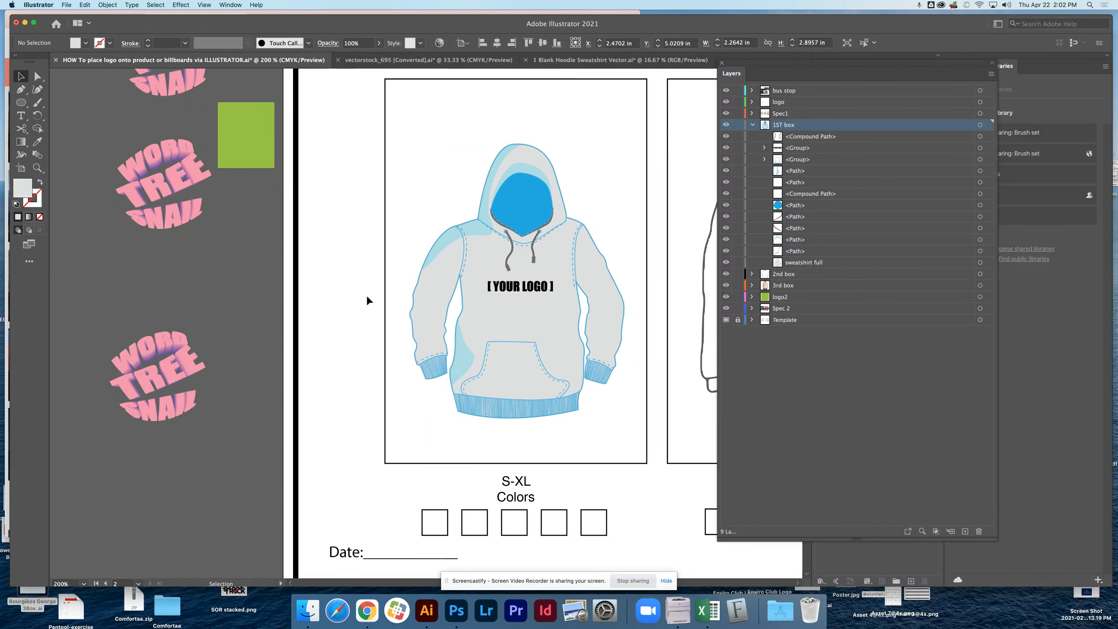
left_click(487, 308)
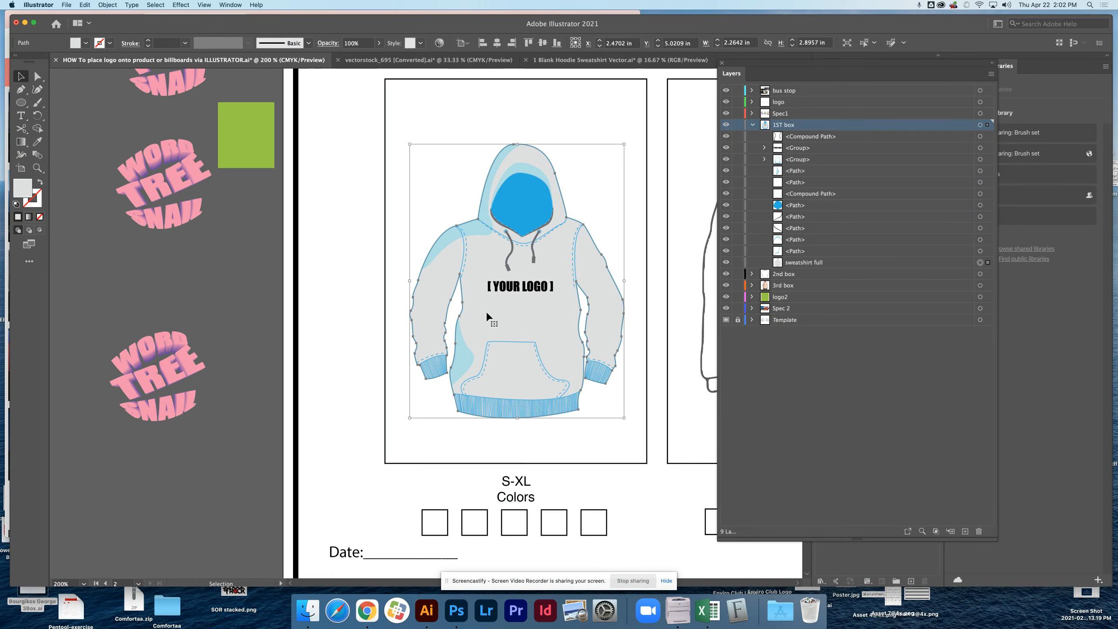
left_click(351, 254)
left_click(560, 384)
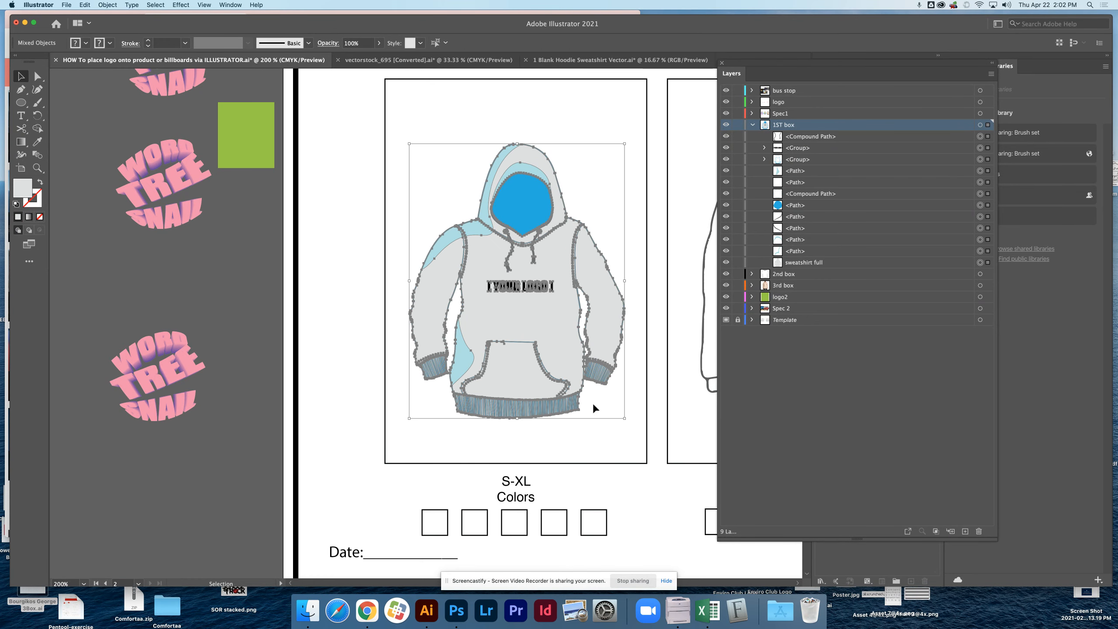
left_click(230, 5)
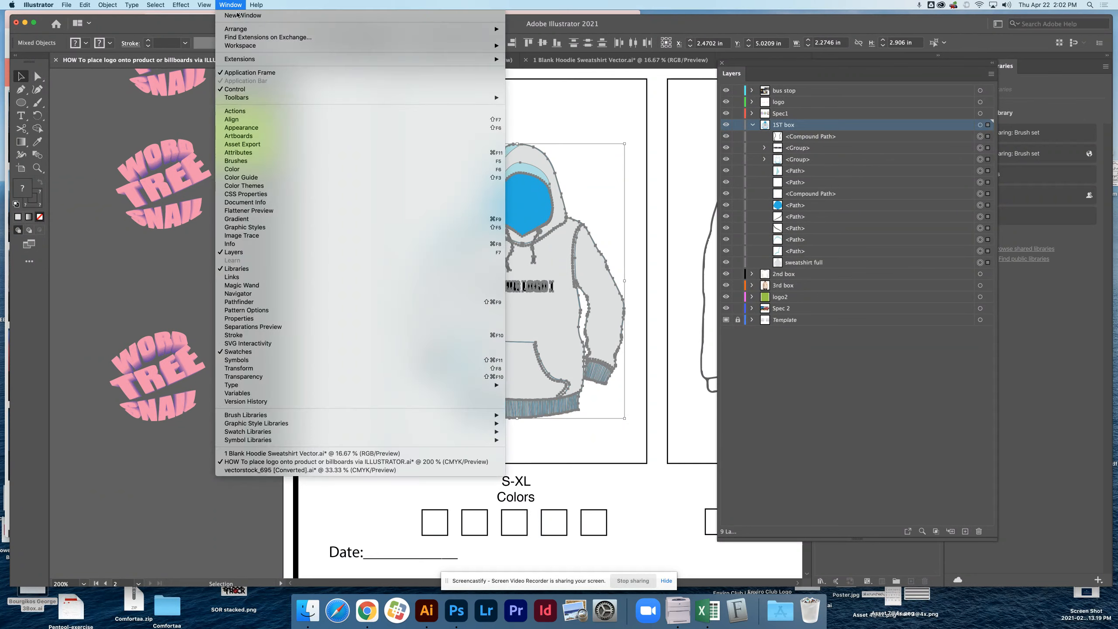
left_click(233, 170)
left_click_drag(534, 85, 766, 53)
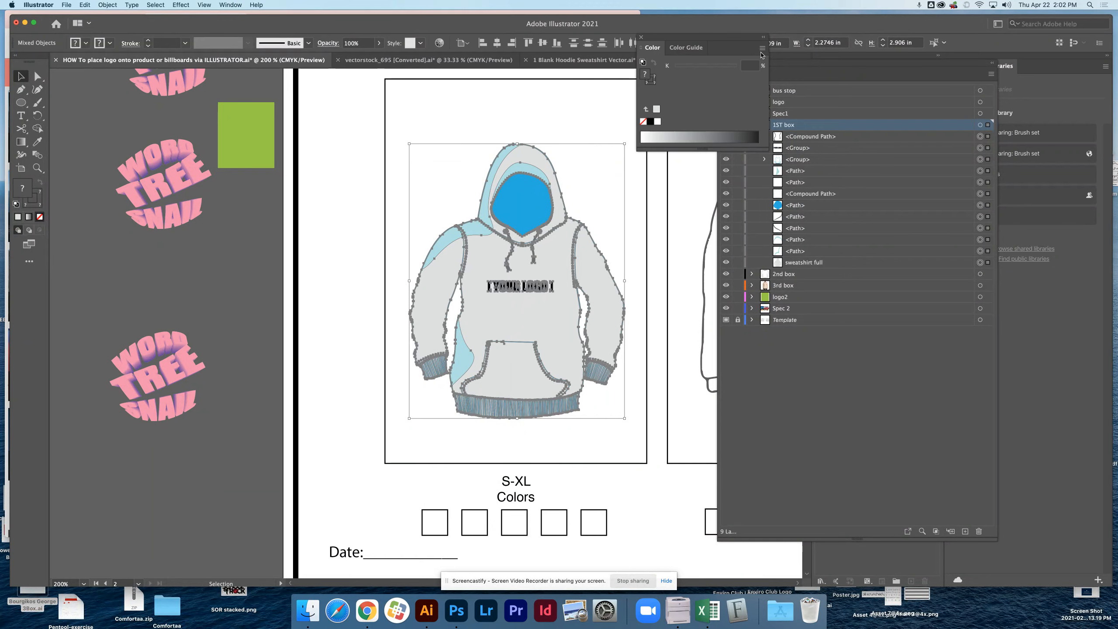
Try to change the color mode of all selected hoodie parts at once, and clear the selection.
left_click(761, 47)
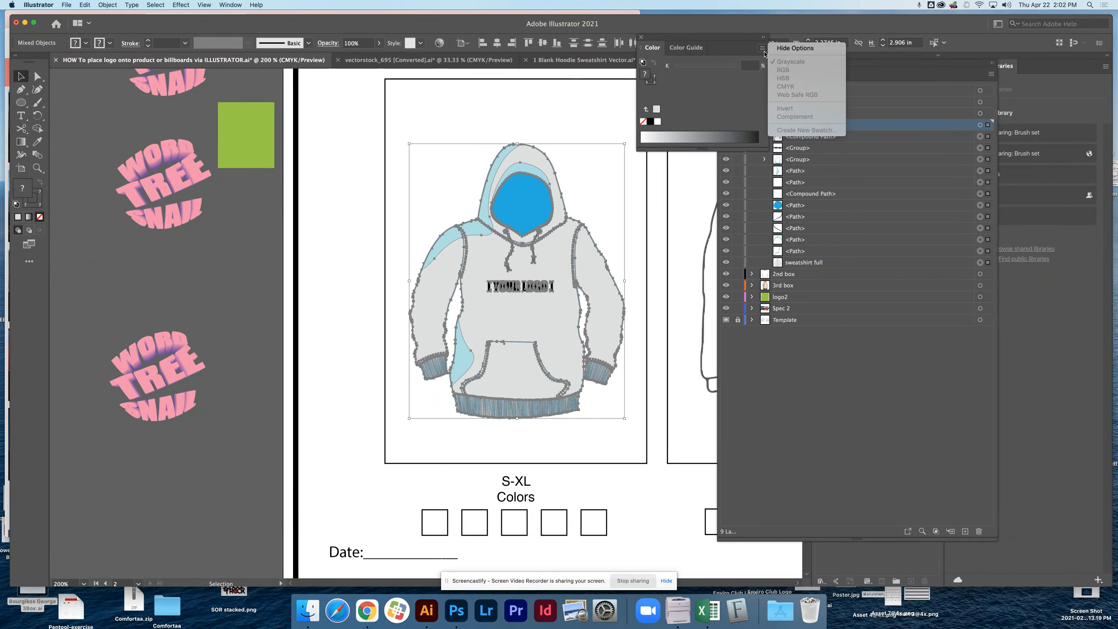
left_click(752, 52)
left_click(762, 48)
left_click(762, 49)
left_click(597, 152)
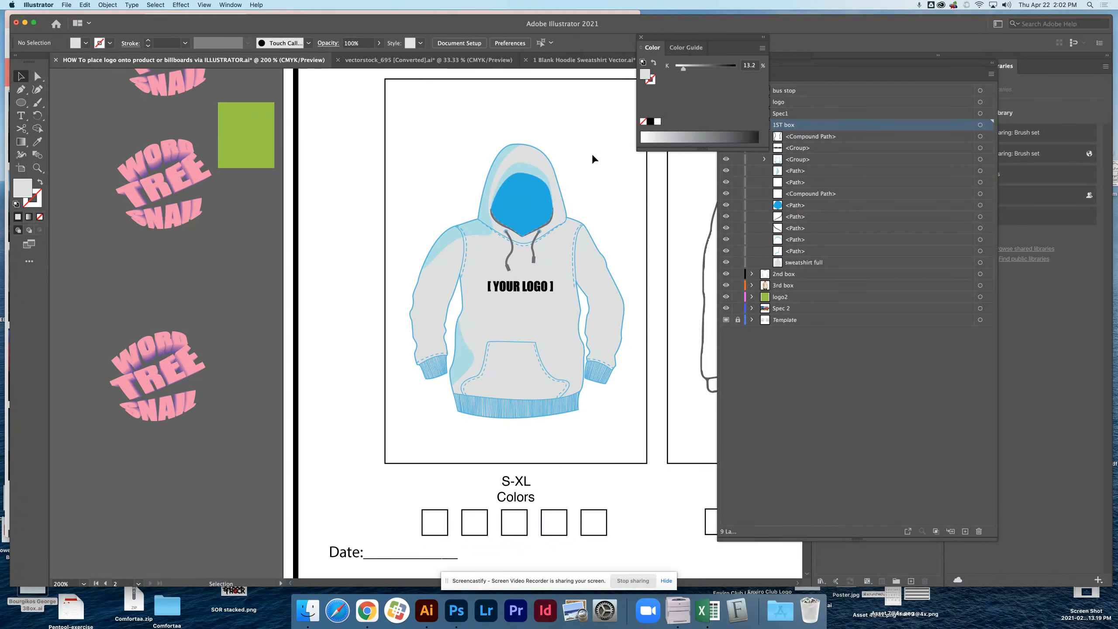
Switch the hoodie body shape's color mode to CMYK and fill it with yellow, C 11.73, M 0, Y 99.45, K 0.
left_click(546, 248)
left_click(762, 48)
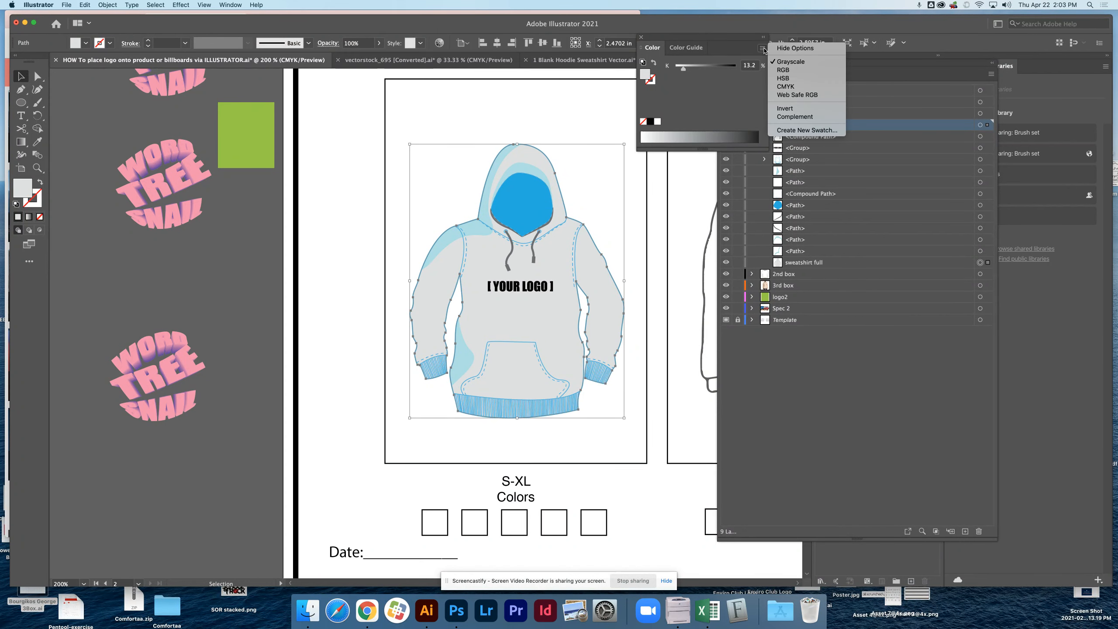
left_click(786, 87)
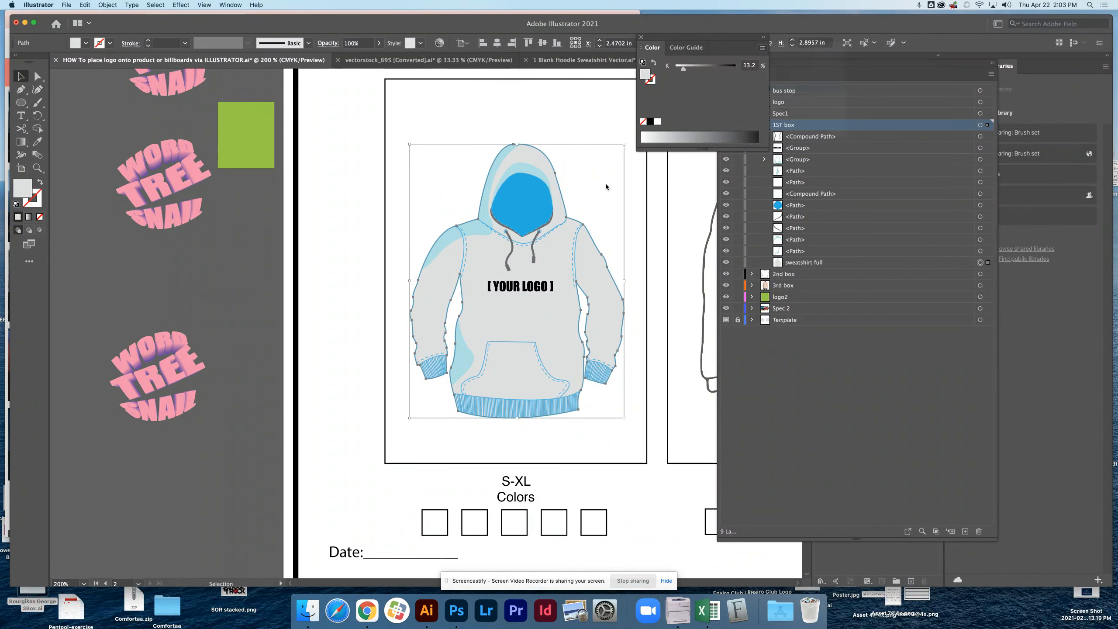
left_click(660, 137)
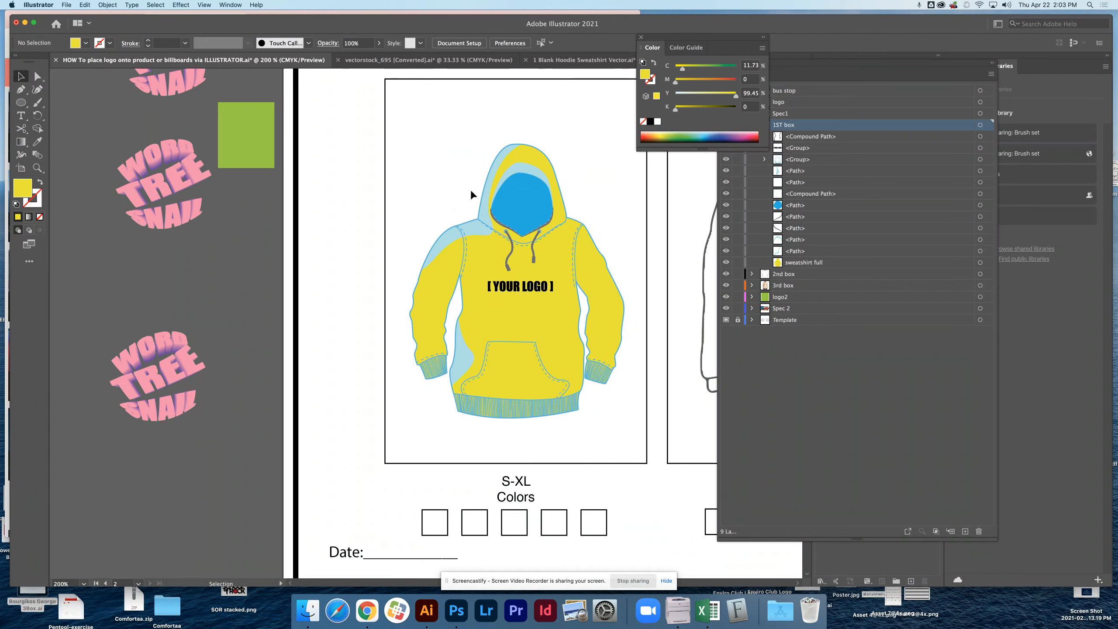
Select all parts of the yellow hoodie, check the color mode options for the whole selection, and deselect it.
left_click_drag(445, 185, 572, 395)
left_click(762, 48)
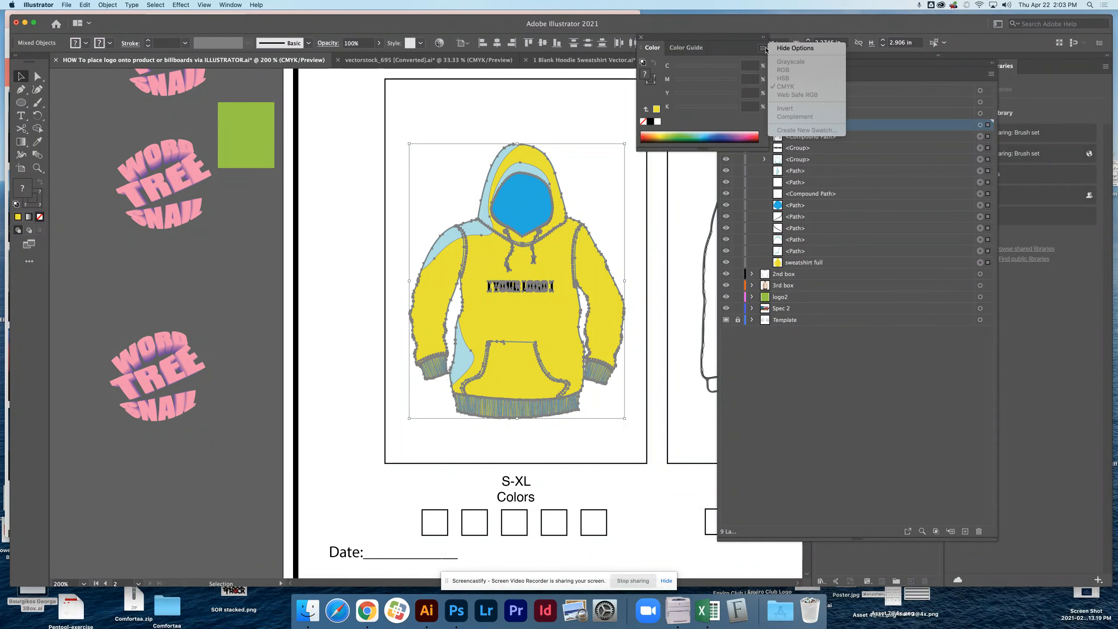
left_click(751, 51)
left_click(516, 132)
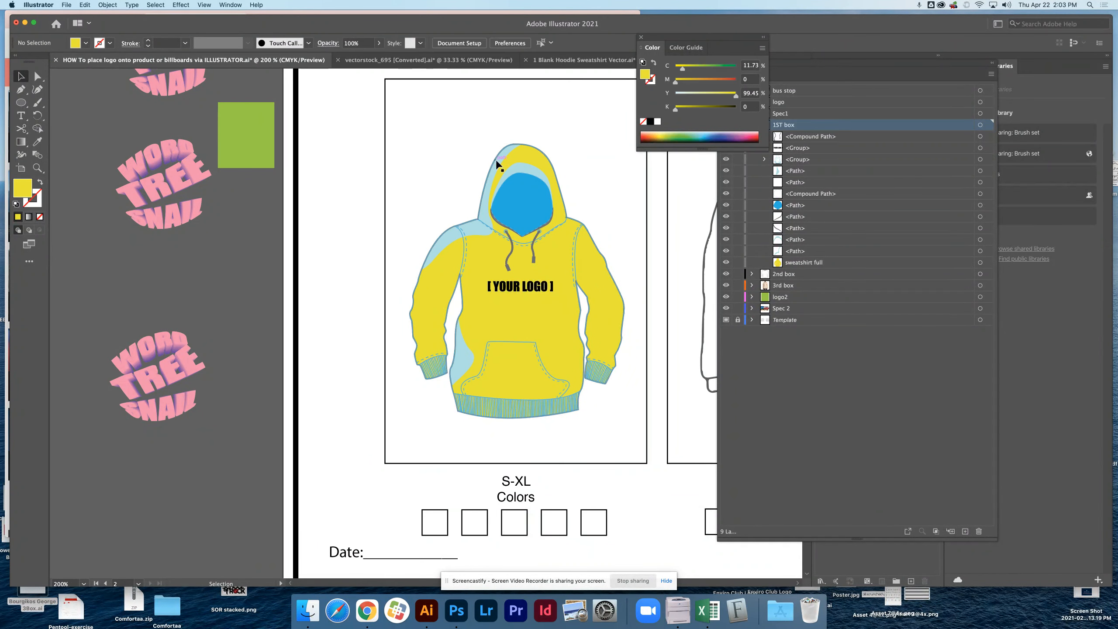
Check the fill colors and color modes of the hoodie's light blue shading shapes and blue hood opening one by one.
left_click(494, 164)
left_click(500, 157)
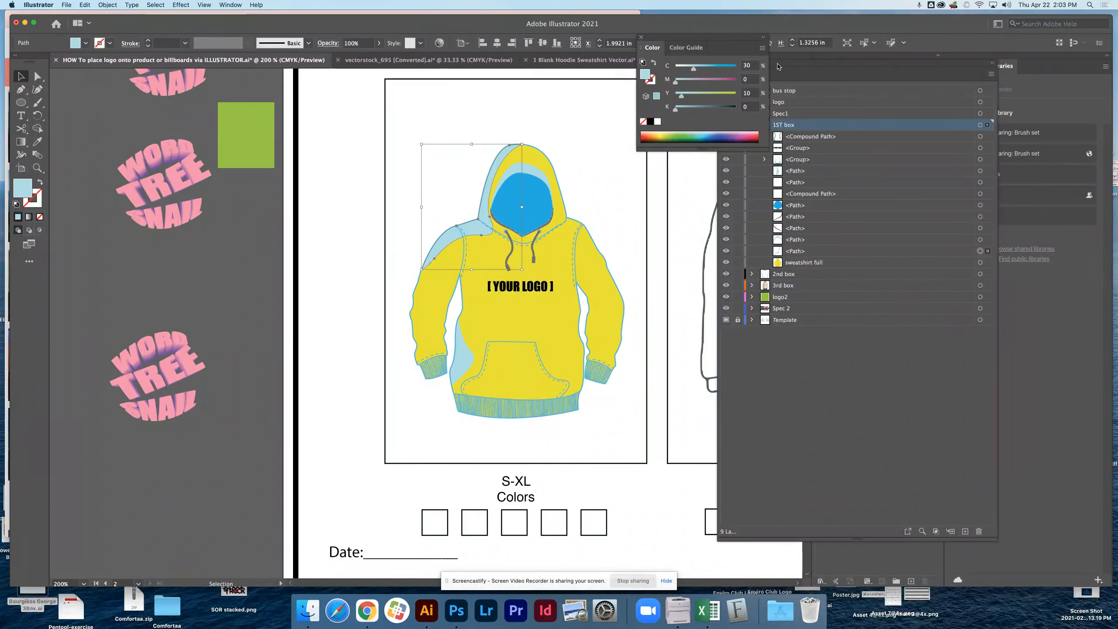
left_click(763, 48)
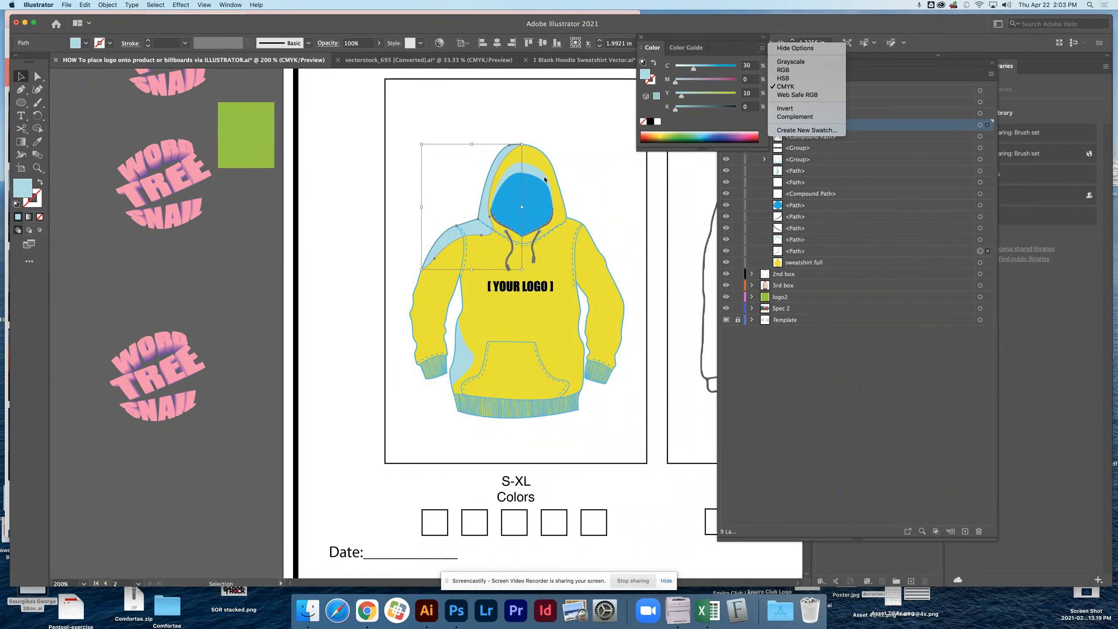
left_click(536, 193)
double_click(536, 193)
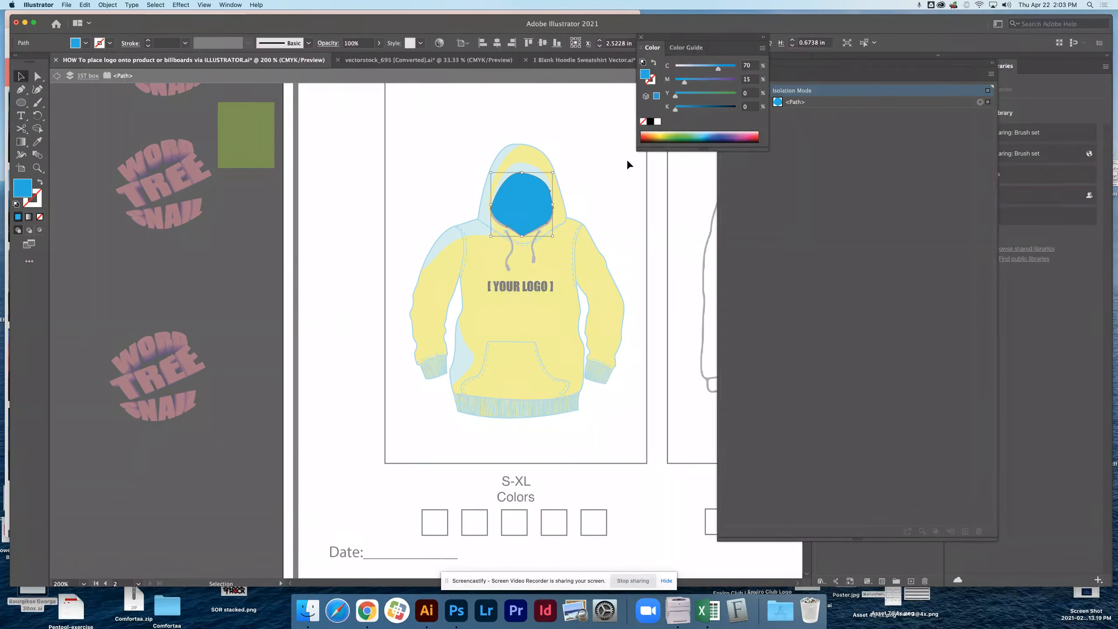
left_click(529, 167)
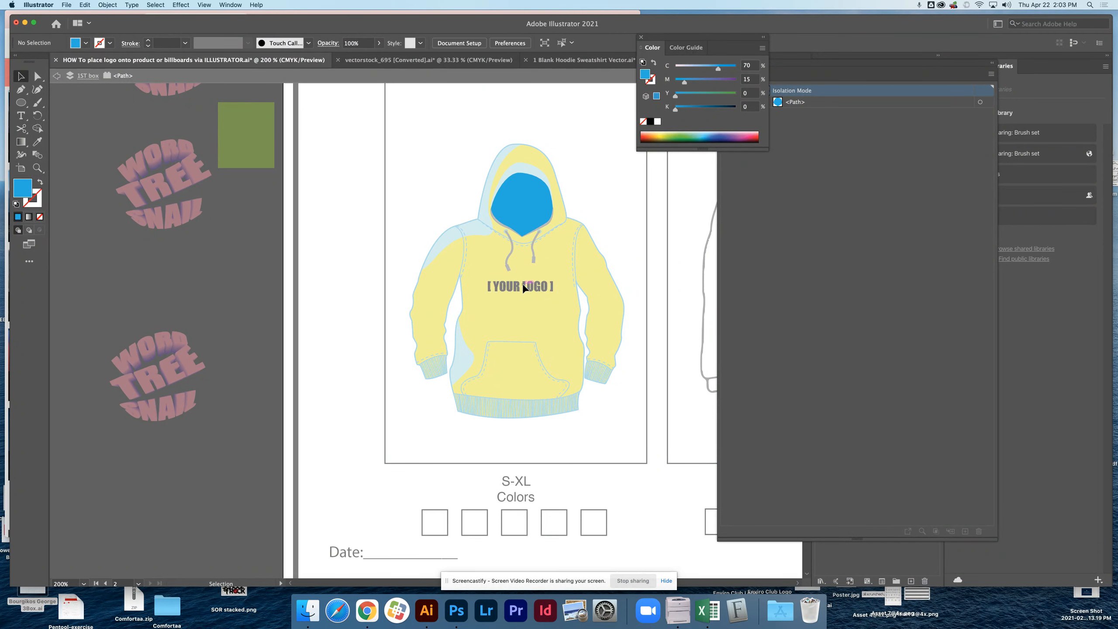
left_click(56, 78)
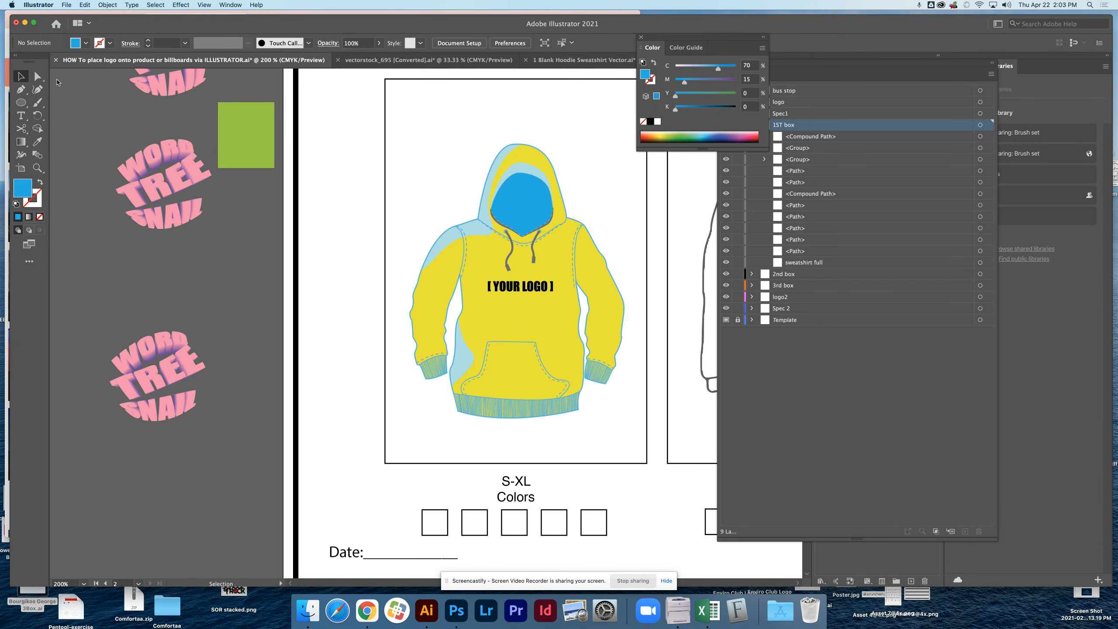
left_click(527, 208)
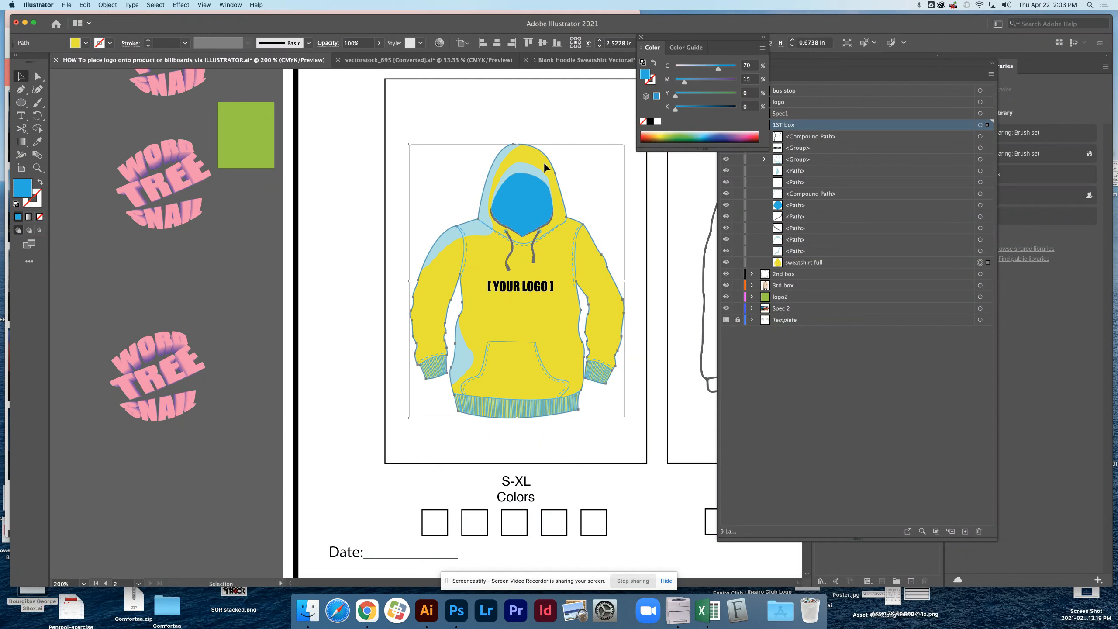
left_click(543, 162)
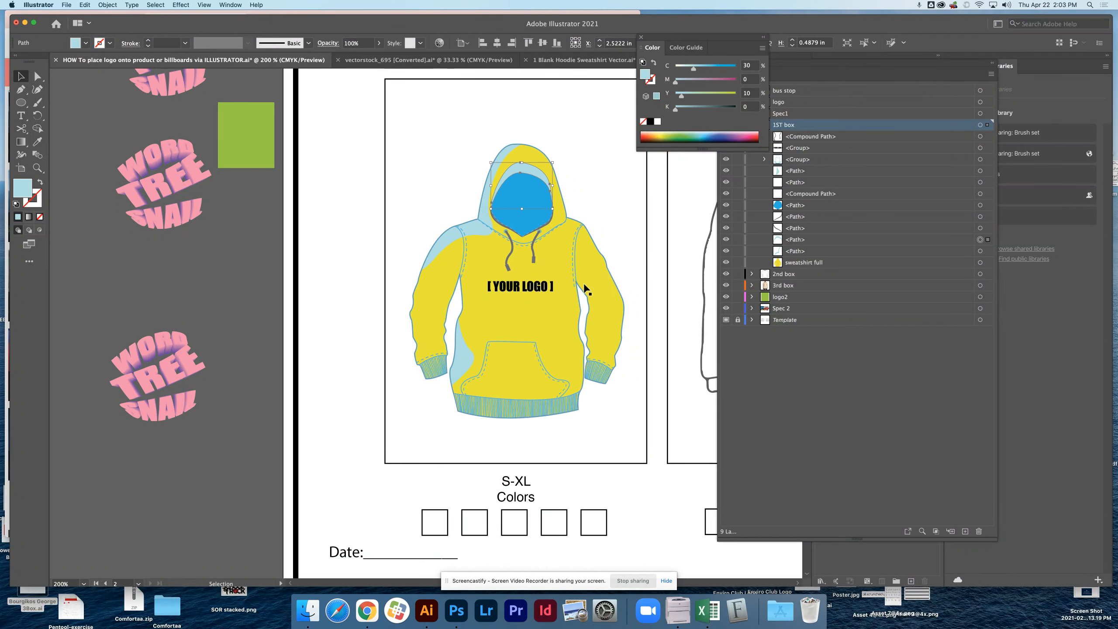
left_click(462, 355)
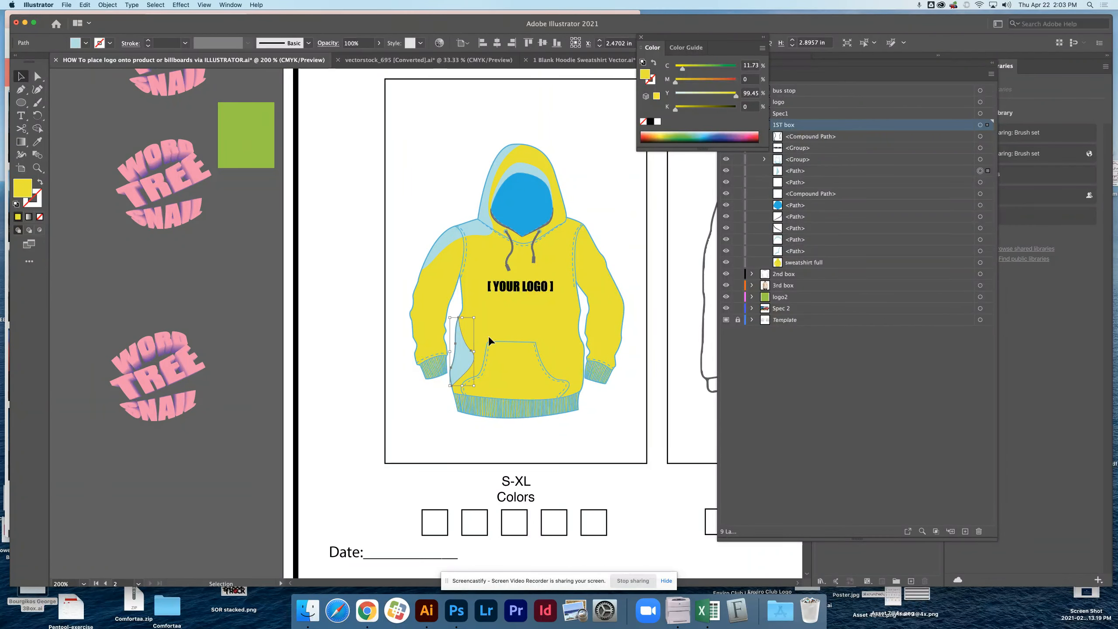
left_click(617, 127)
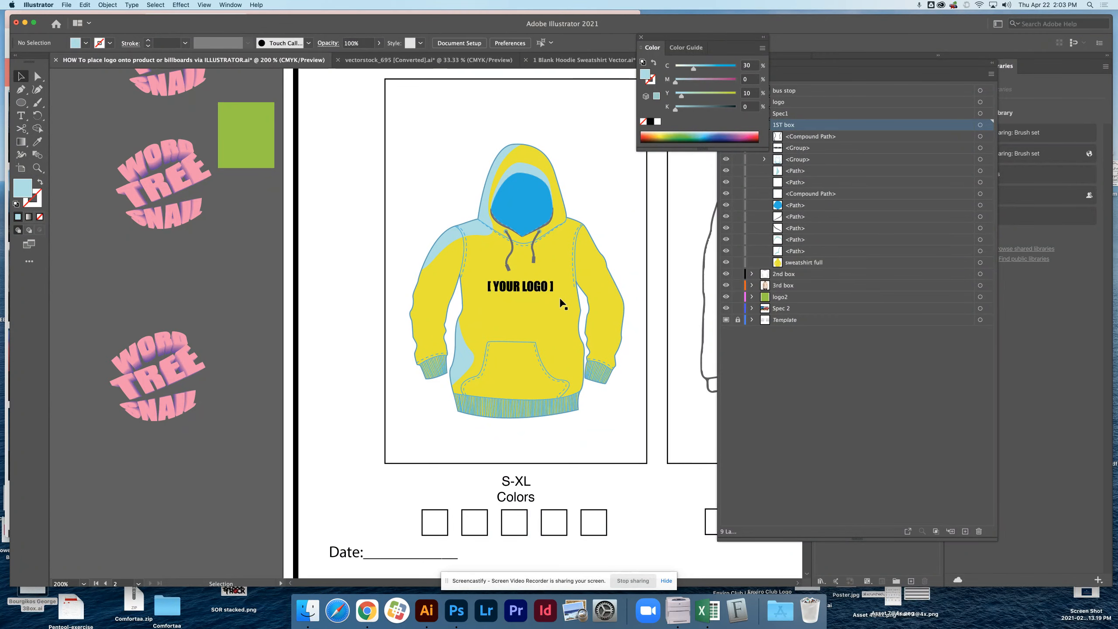
Fill the light blue hood-and-shoulder shading and lower side shading with green, C 43.92, M 0, Y 100, K 0.
left_click(480, 238)
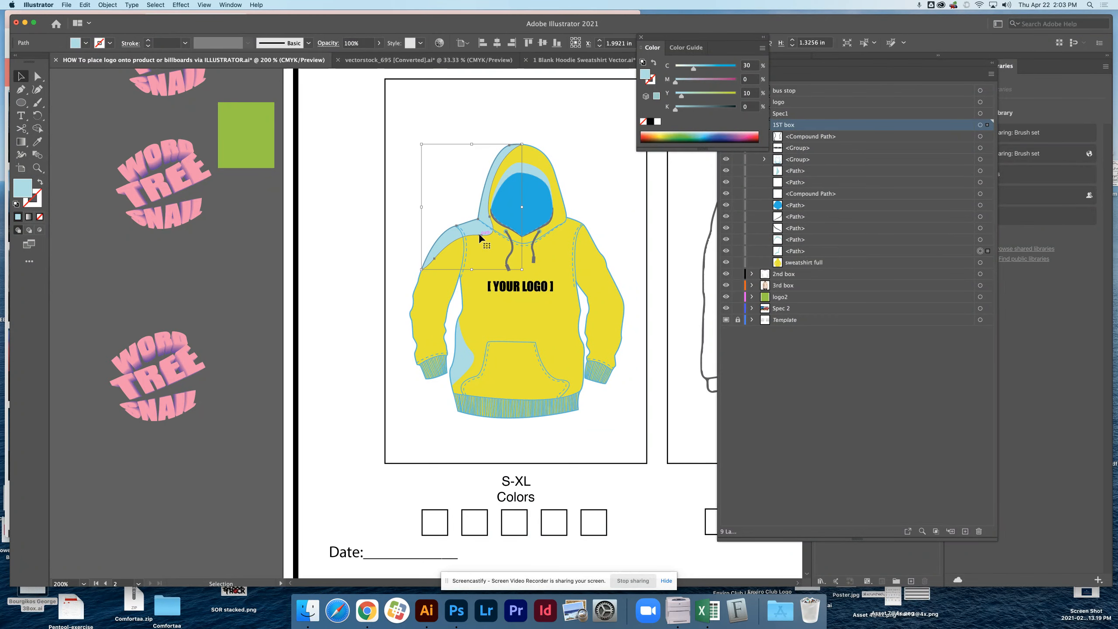
left_click(466, 361, "shift")
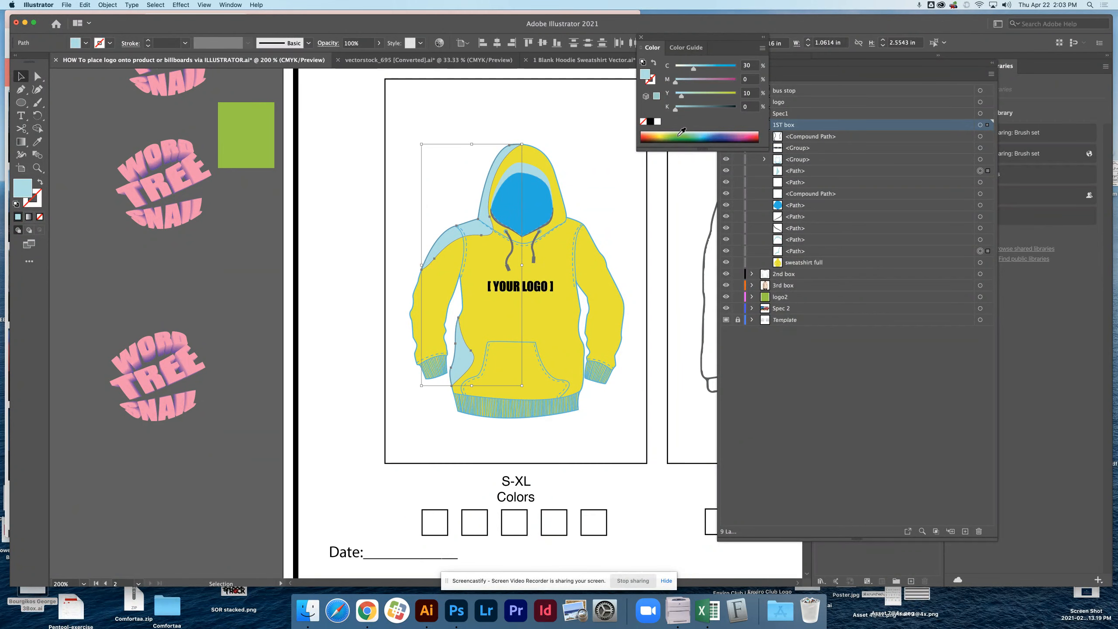
left_click(679, 135)
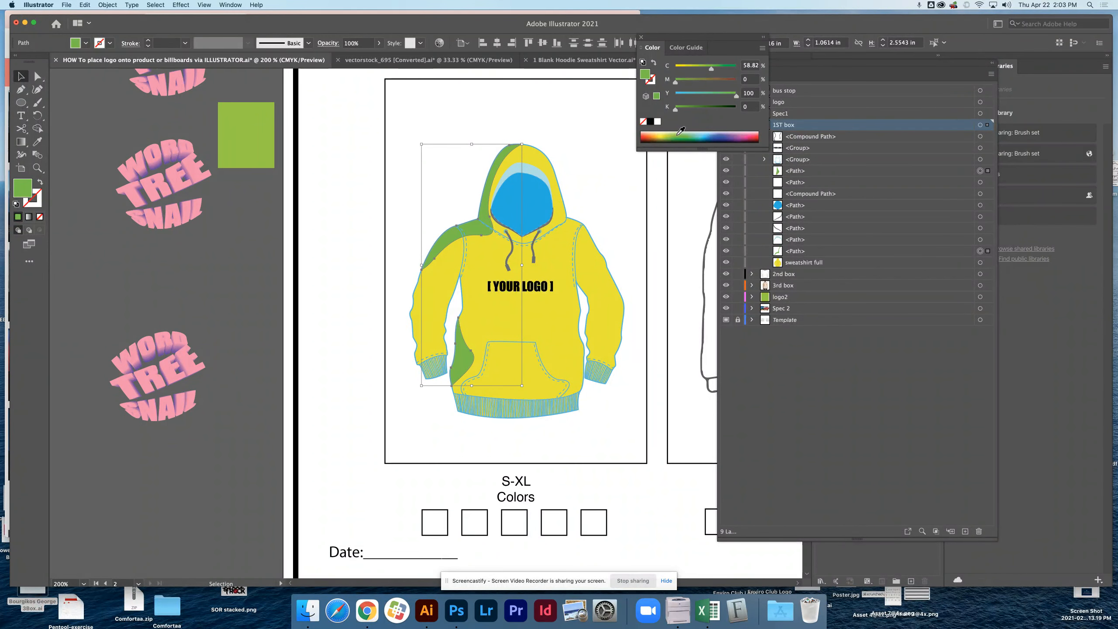
left_click(675, 134)
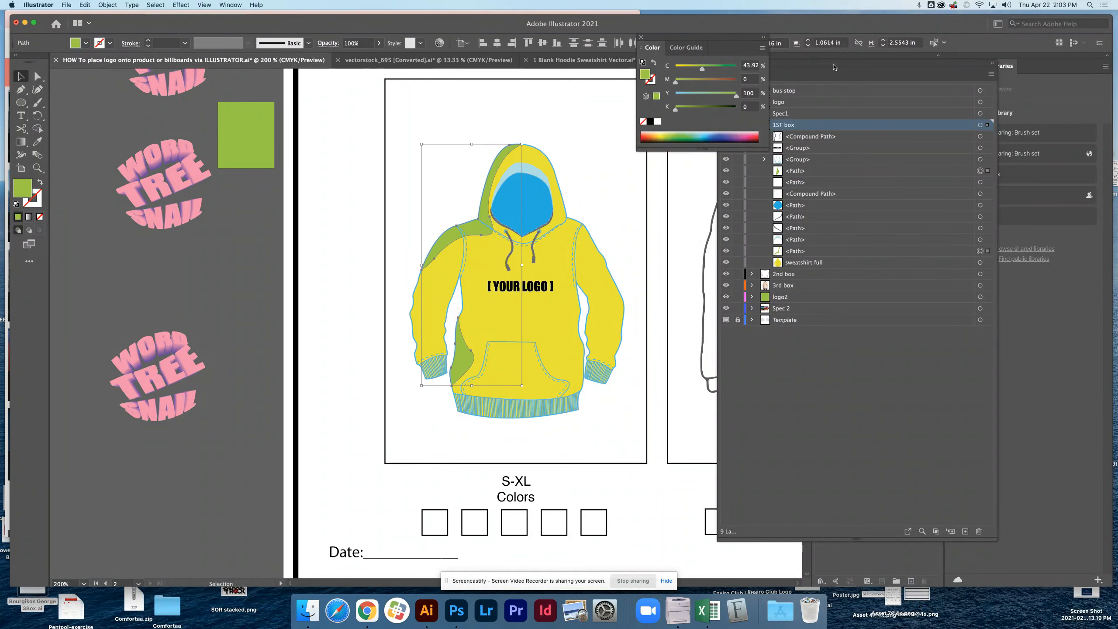
Bring up the Swatches, attach them beneath the Color controls, and move the layer list clear beside them.
left_click_drag(716, 40, 745, 48)
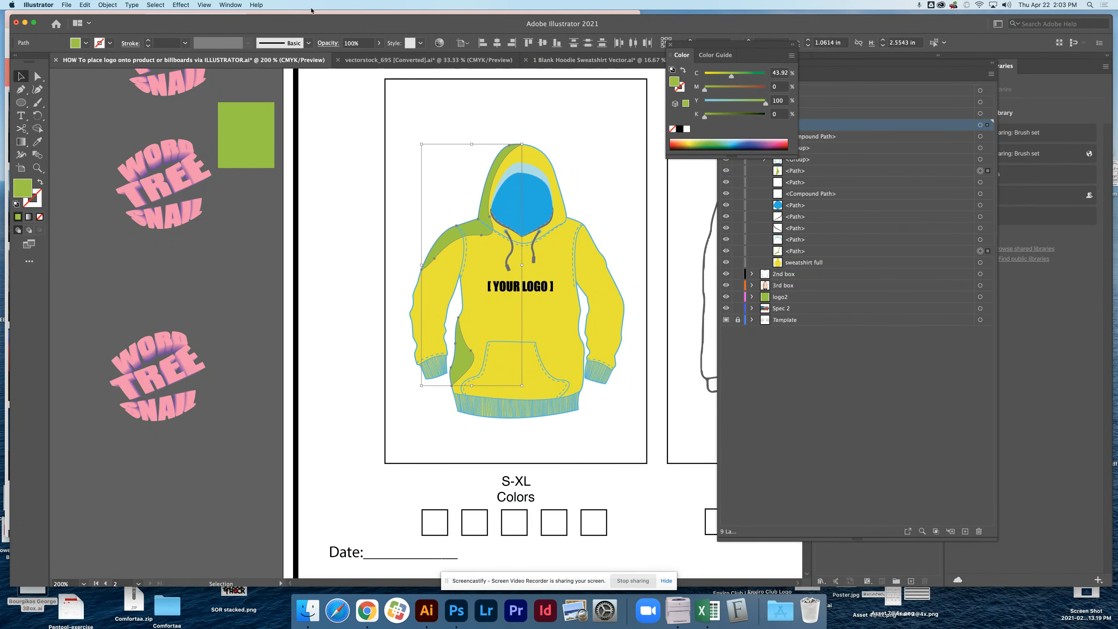
left_click(255, 5)
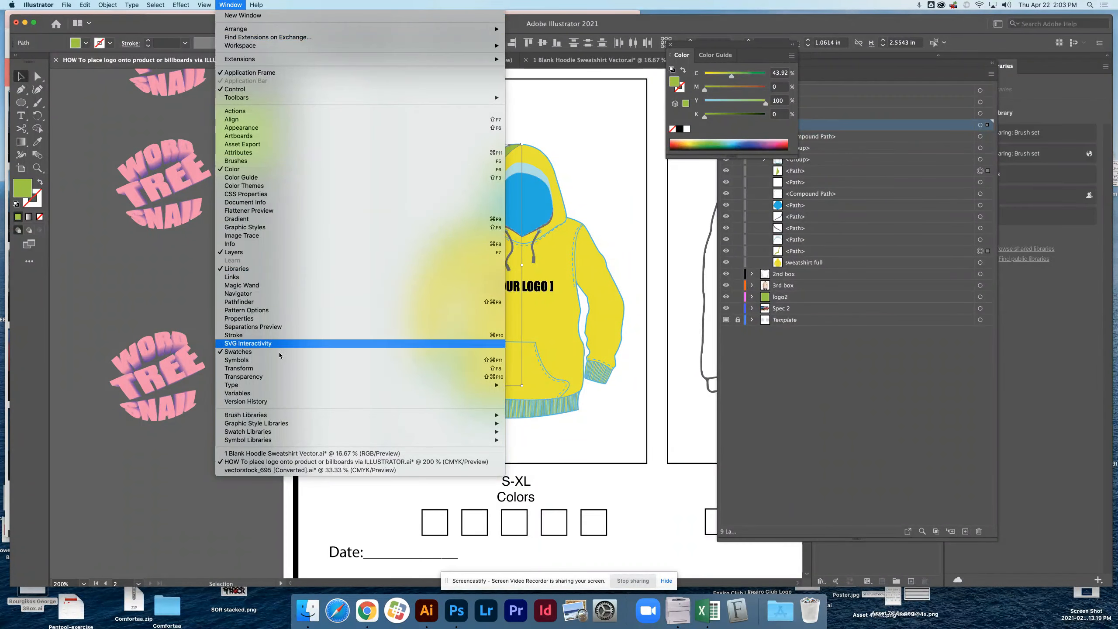
left_click(253, 352)
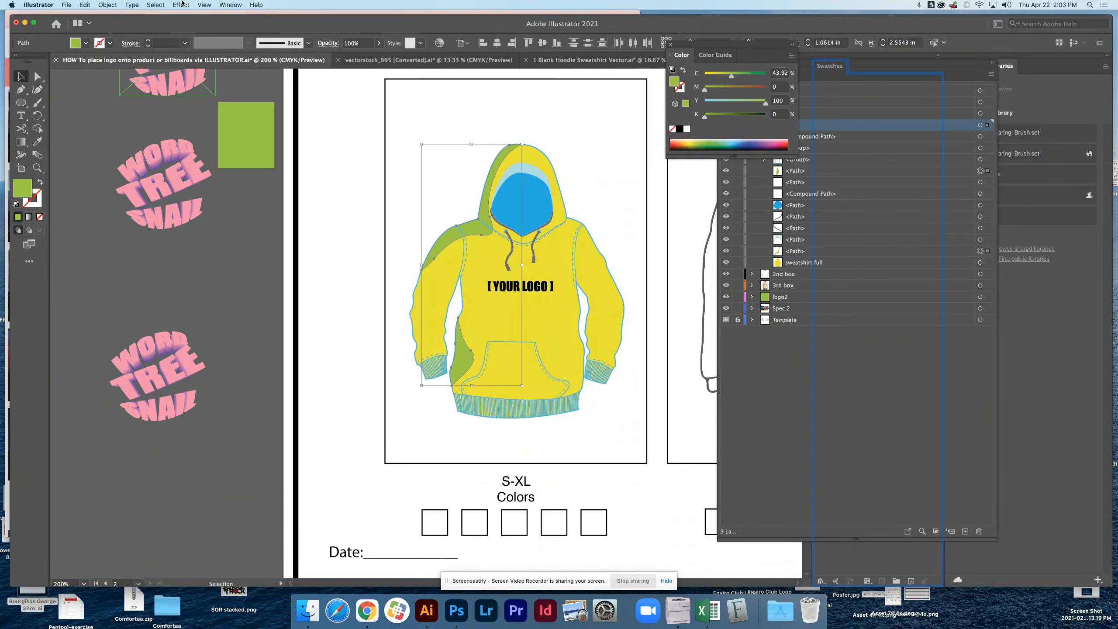
left_click(231, 5)
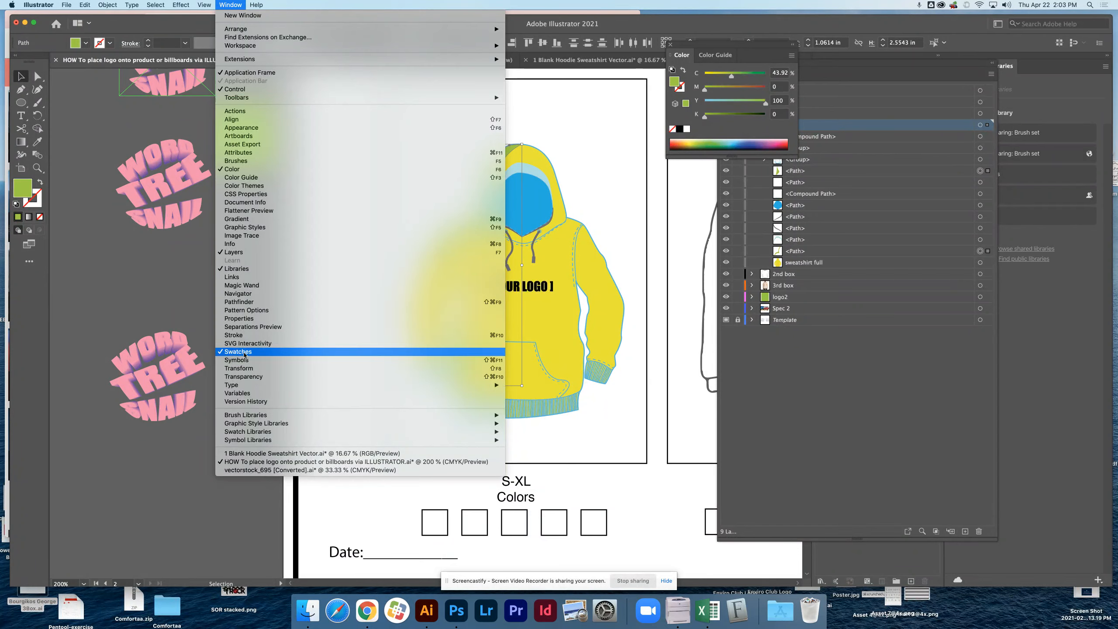
left_click(244, 352)
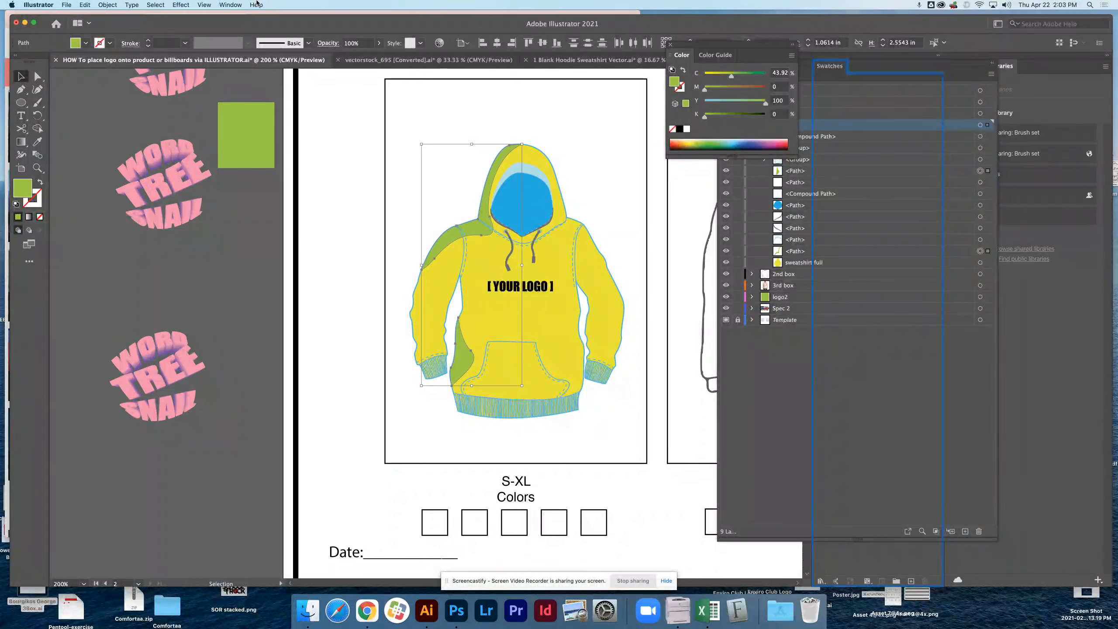
left_click_drag(849, 77, 900, 113)
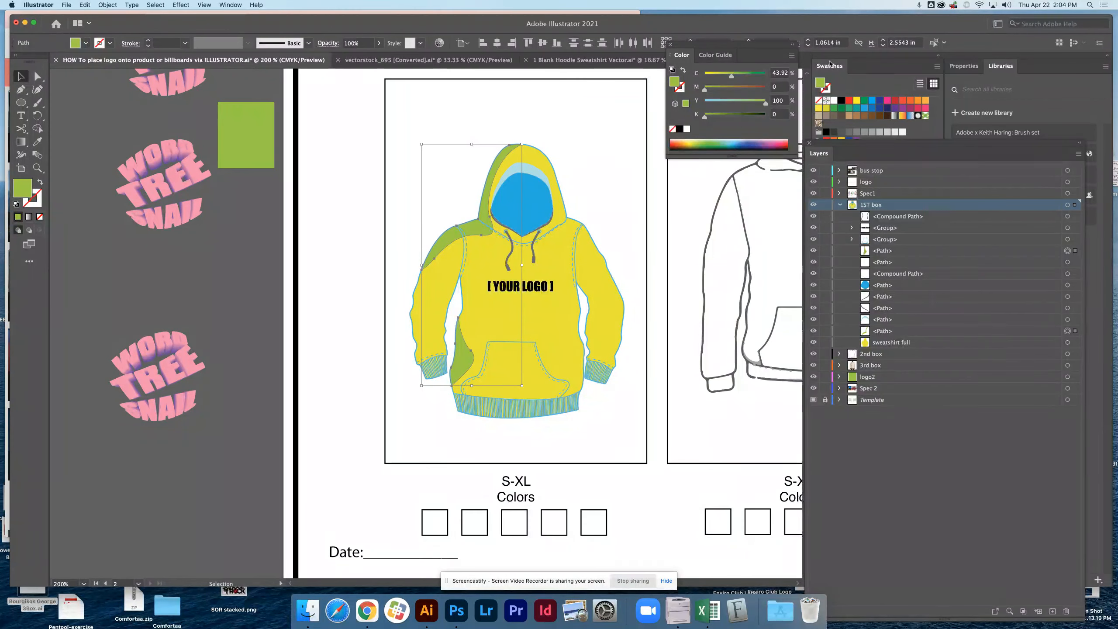
left_click_drag(828, 65, 691, 163)
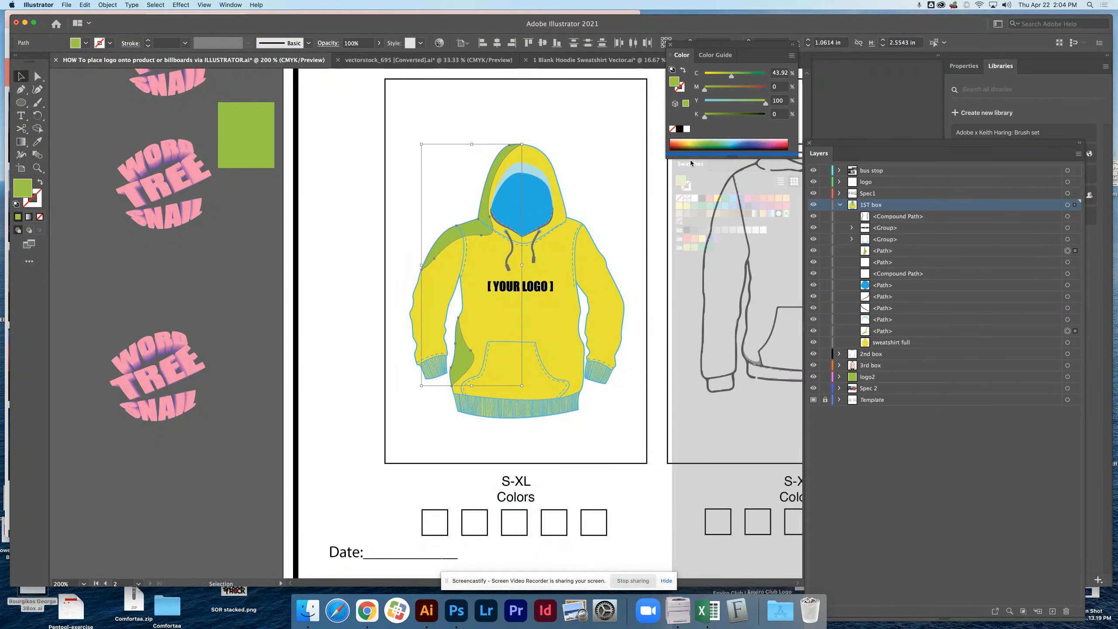
left_click_drag(774, 330, 773, 329)
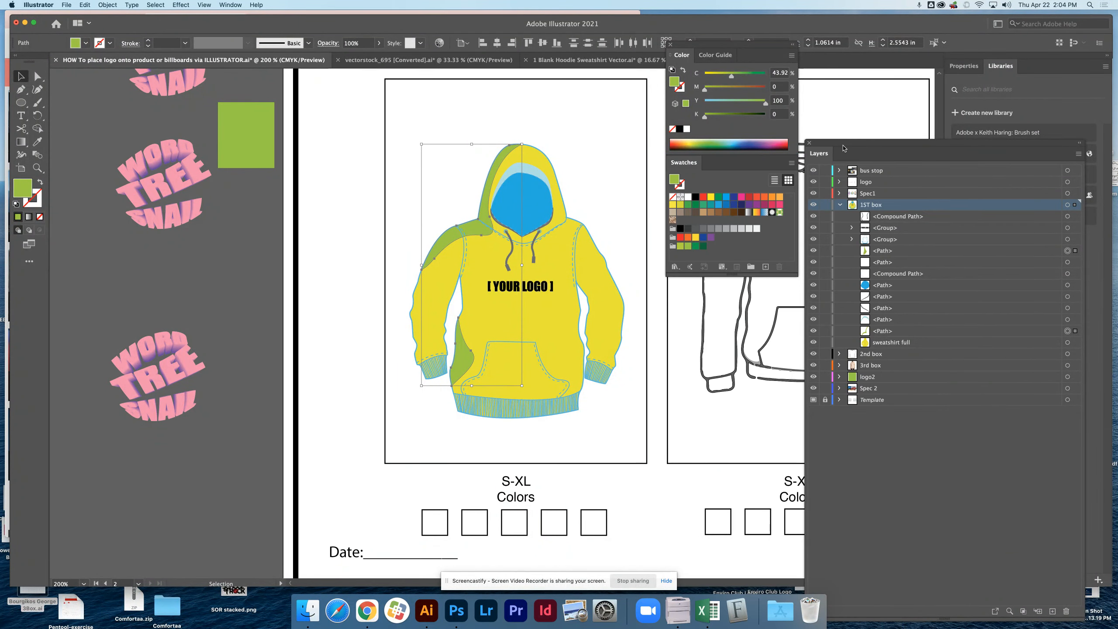
left_click_drag(843, 141, 830, 60)
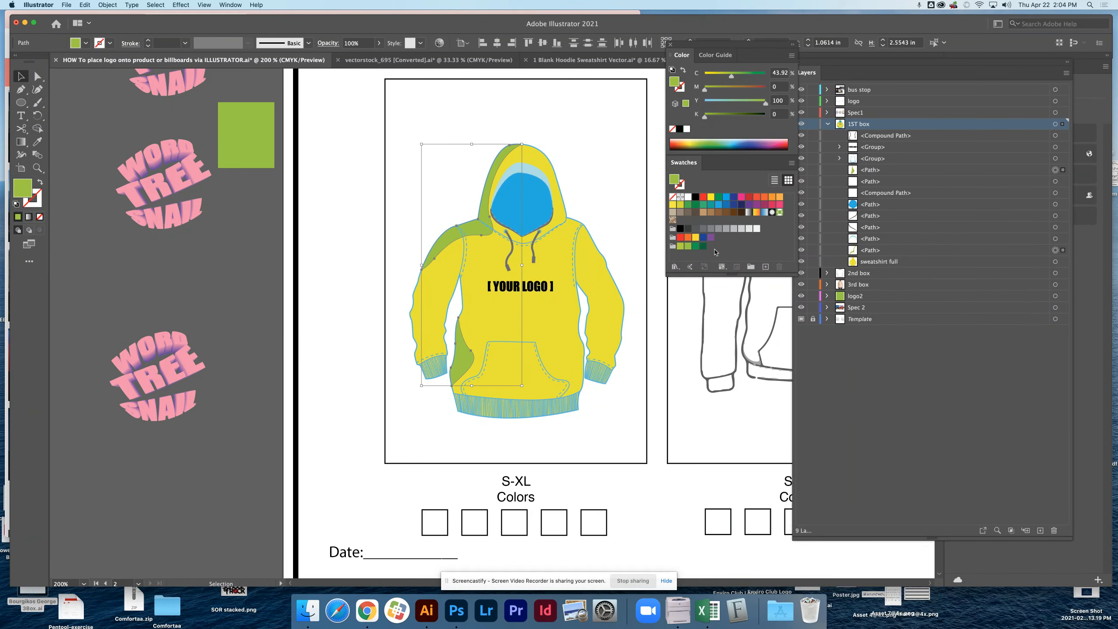
Replace the green swatch group with a new color group made from the selected artwork, and add the hoodie body's yellow to it.
left_click(684, 248)
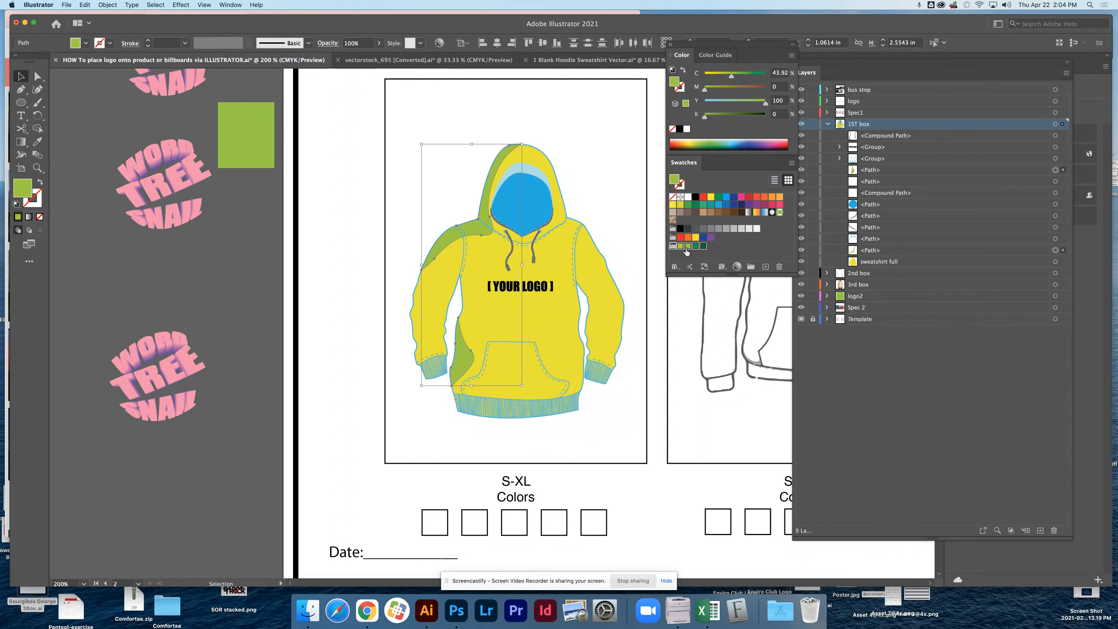
left_click(778, 267)
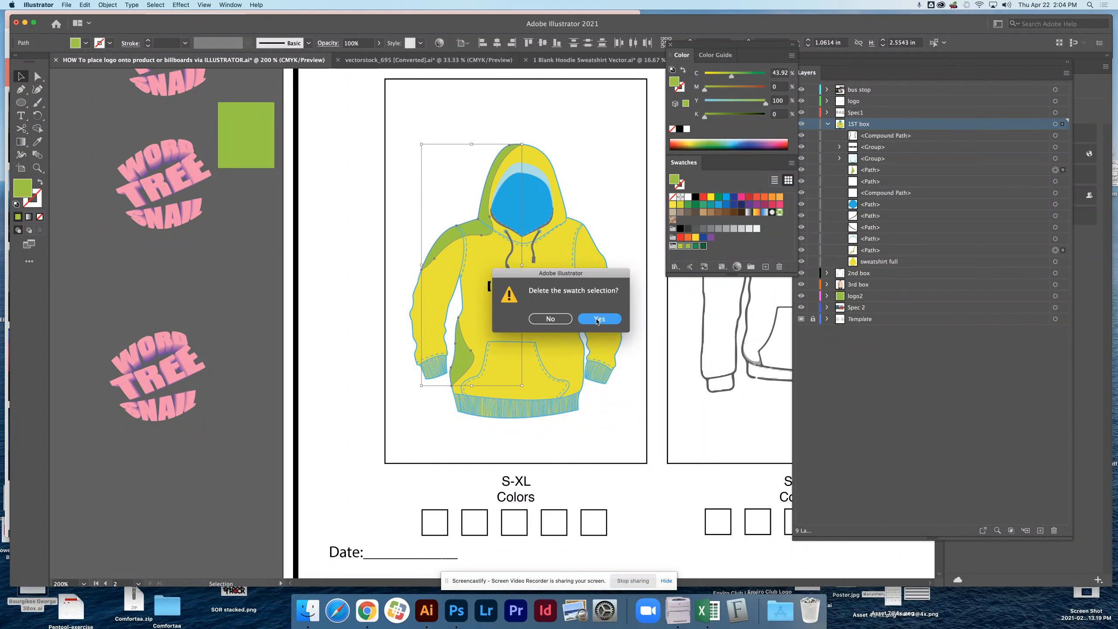
left_click(598, 320)
left_click(737, 269)
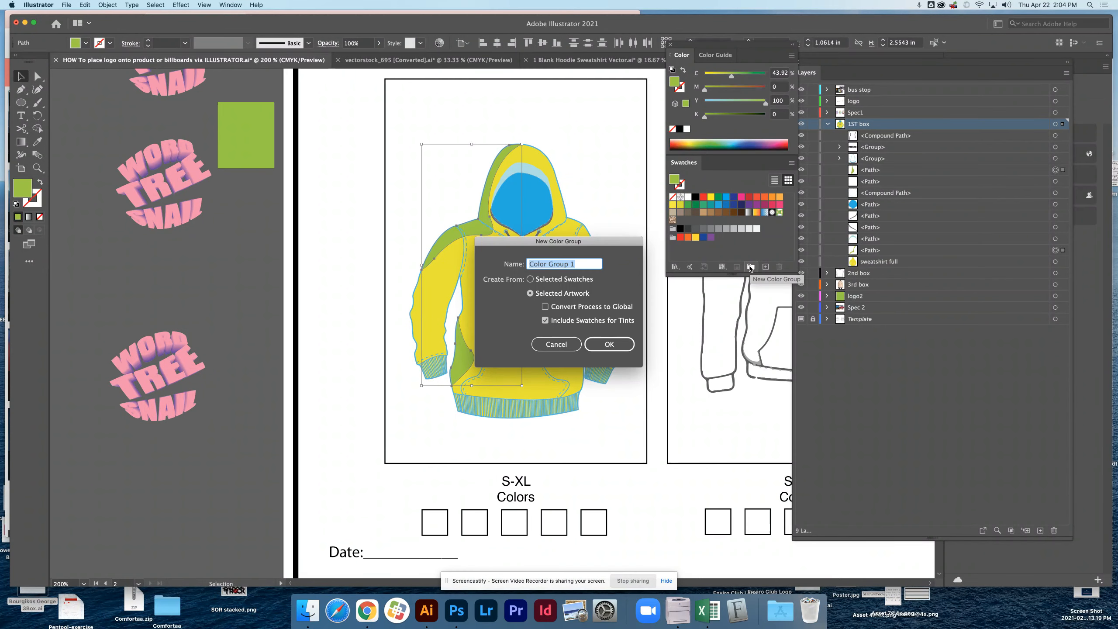
left_click(605, 343)
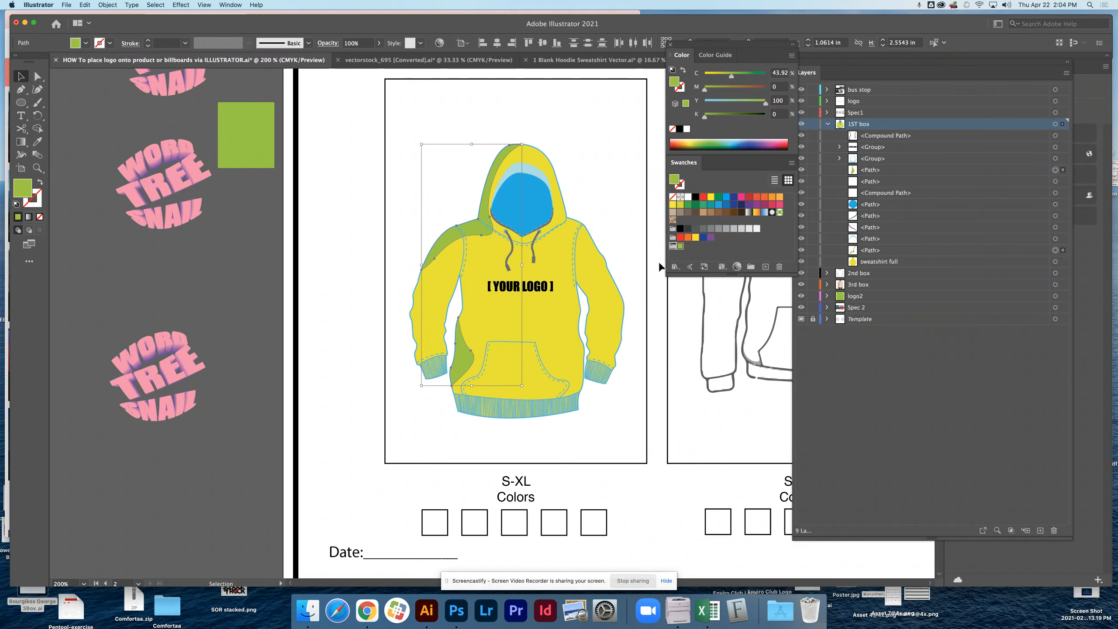
left_click(585, 255)
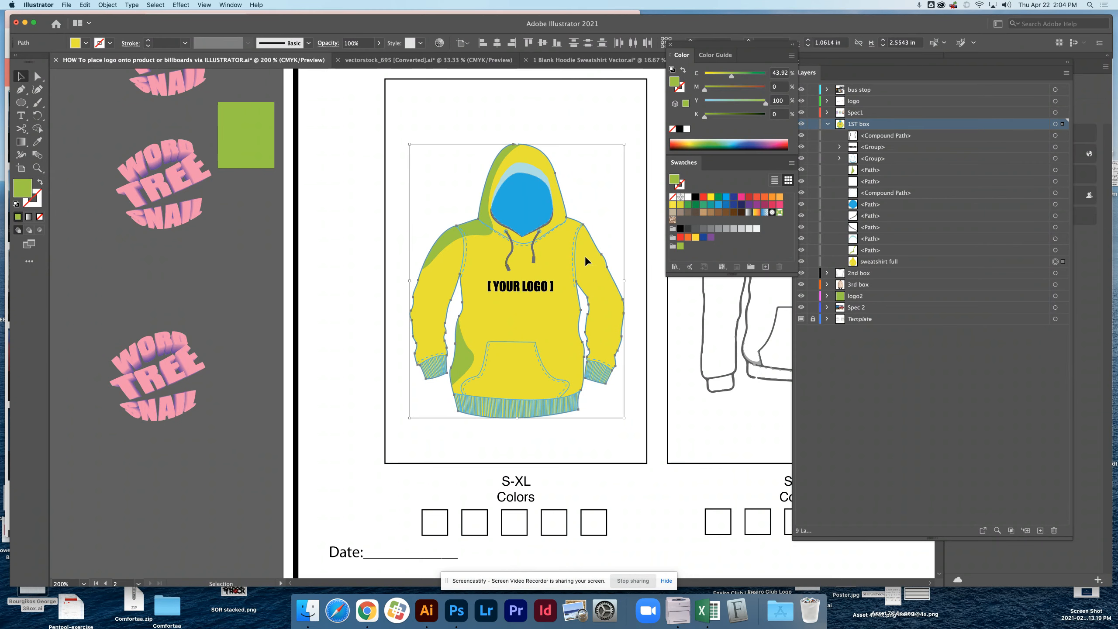
left_click_drag(674, 179, 688, 245)
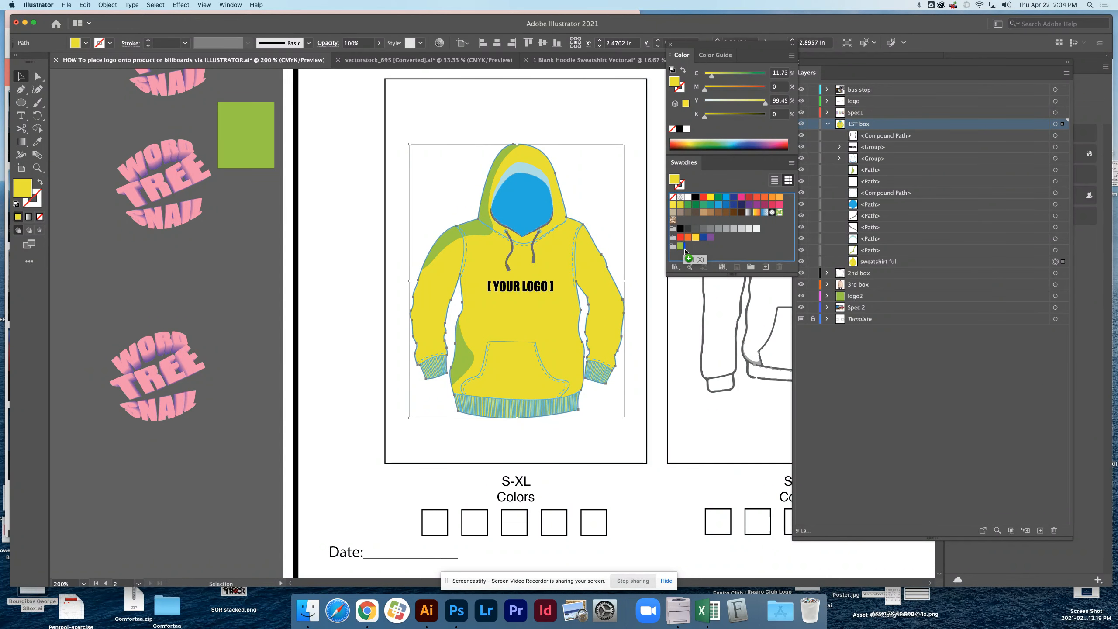
Fill the hood opening with darker green, C 67.06, M 14.51, Y 100, K 1.57, and add that color to the new color group.
left_click(534, 215)
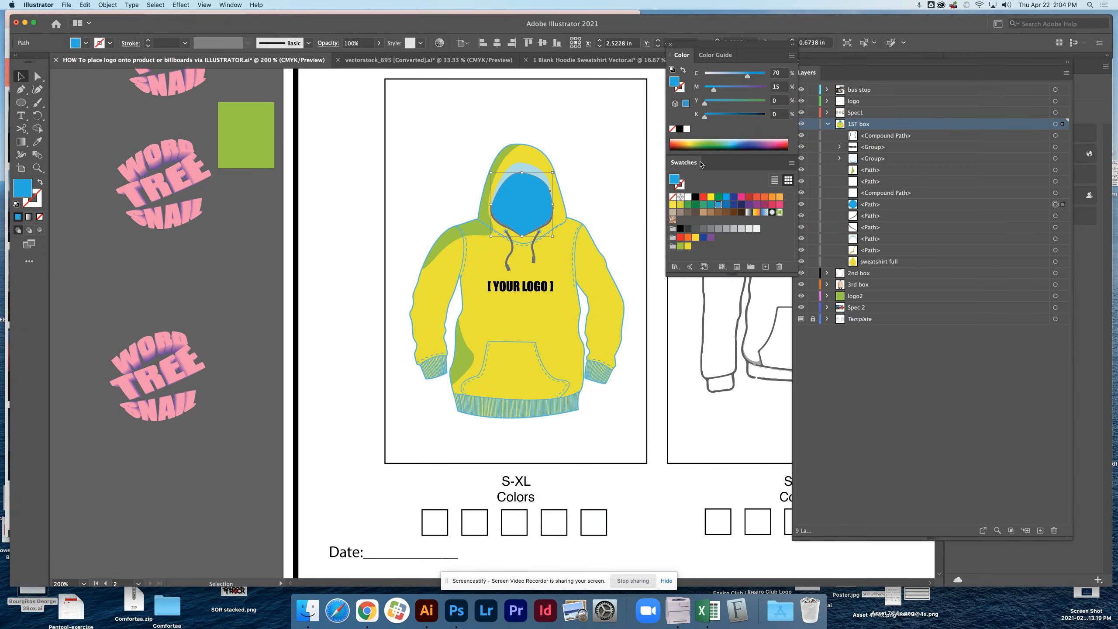
left_click(699, 141)
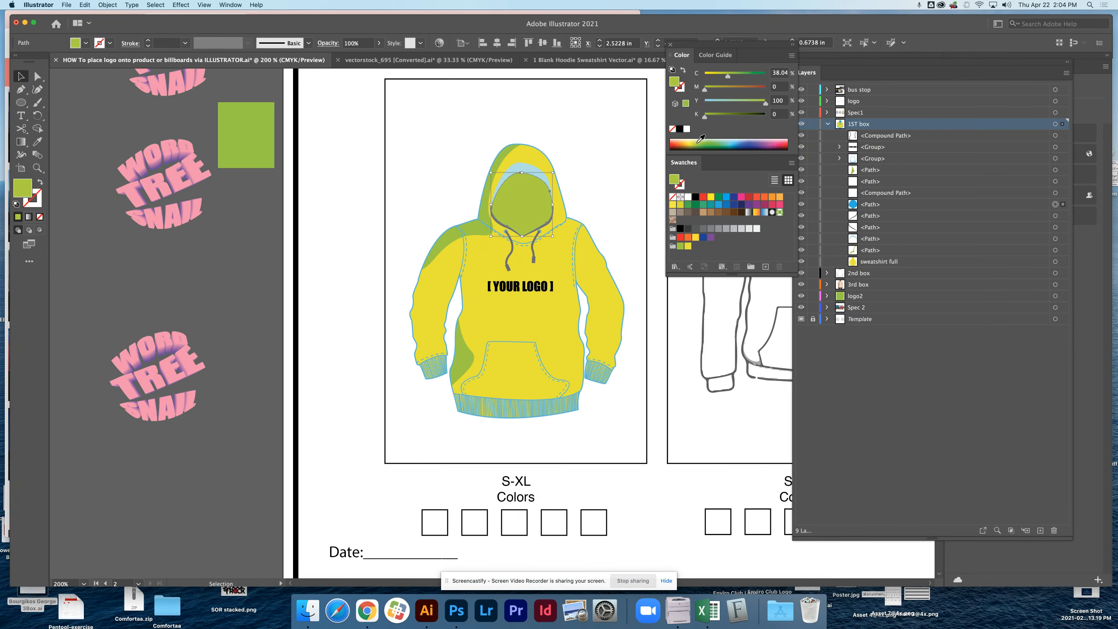
left_click_drag(701, 139, 704, 142)
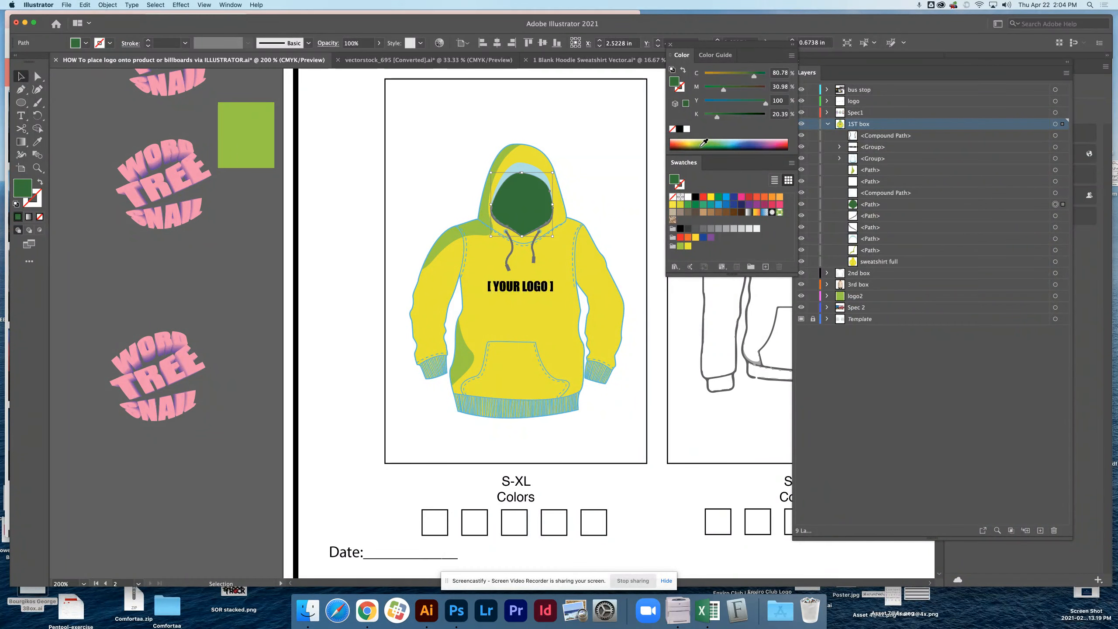
left_click(702, 141)
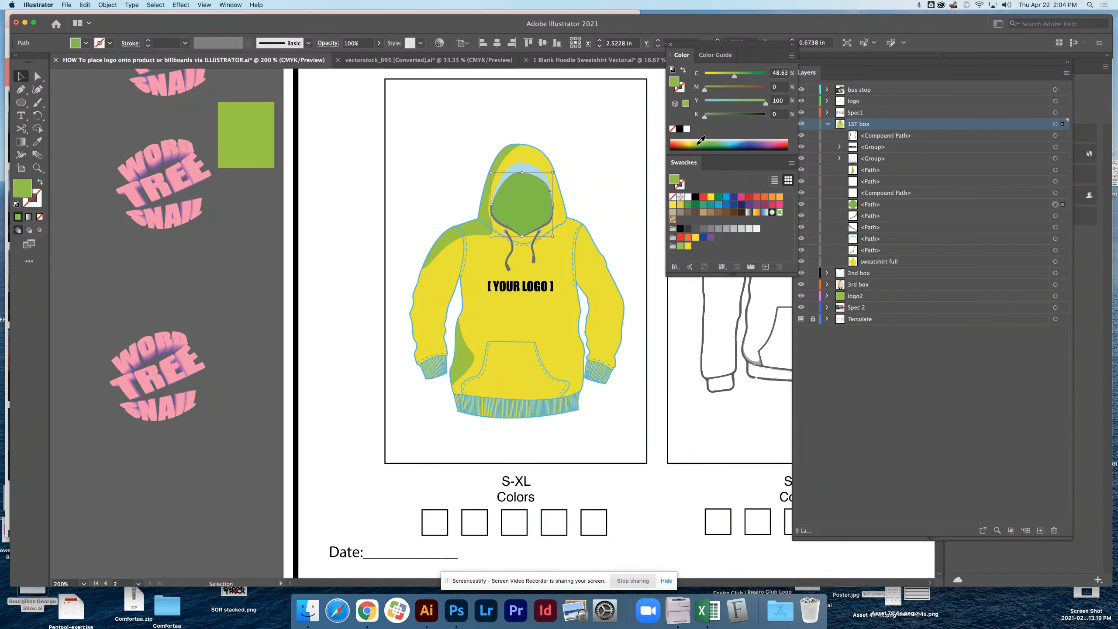
left_click(700, 140)
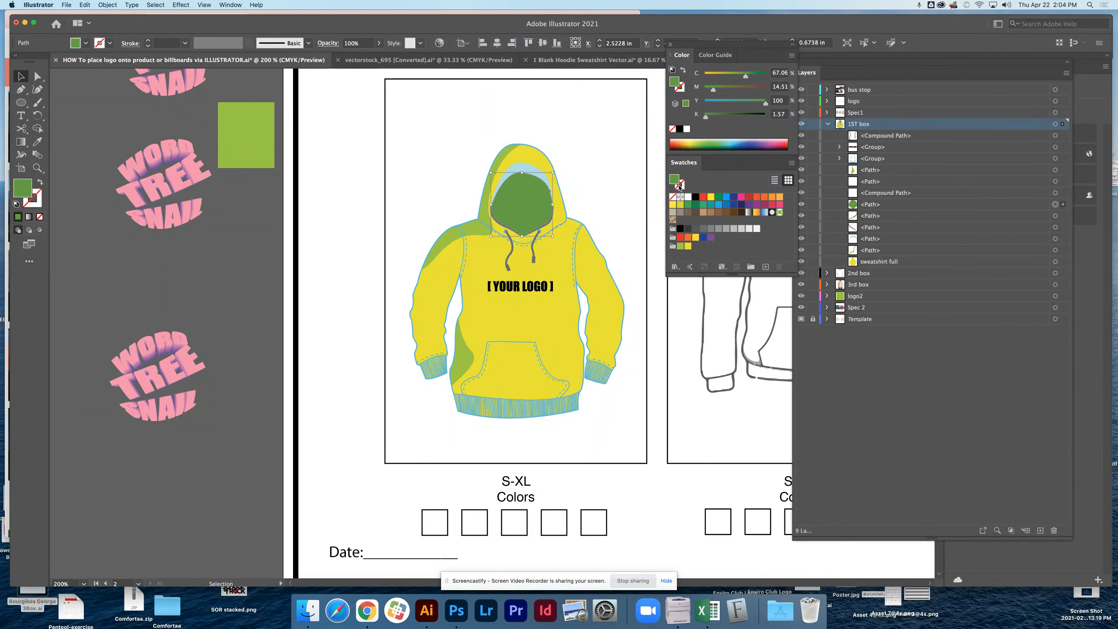
left_click_drag(679, 186, 695, 246)
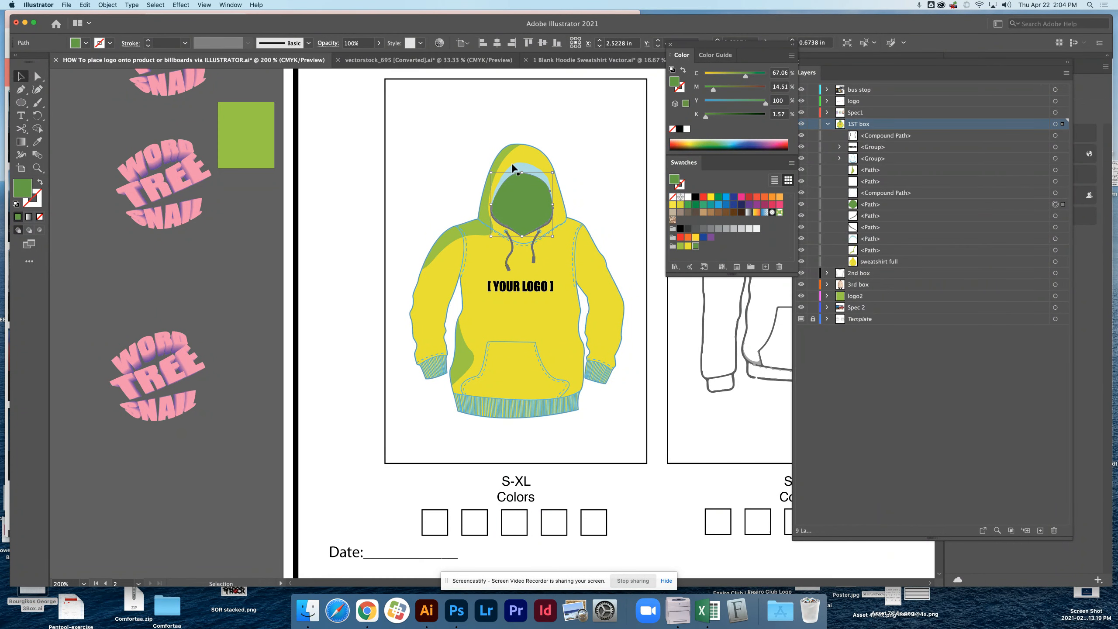
Fill the light blue inner-hood shading with pale green, C 27.84, M 0, Y 74.12, K 0, and add that color to the new color group.
left_click(525, 168)
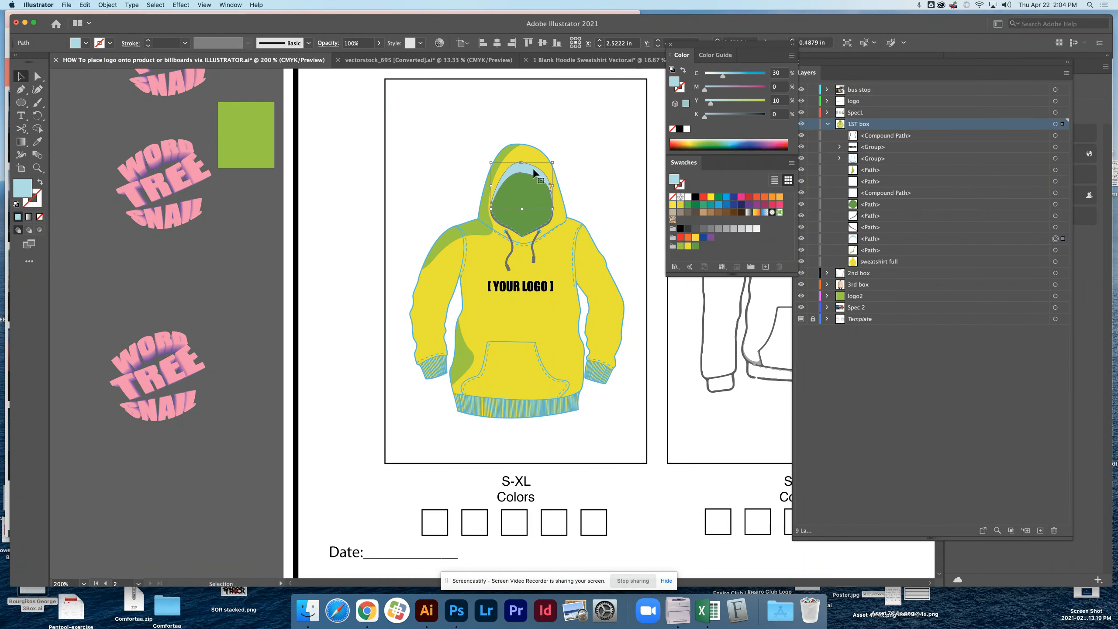
left_click(700, 141)
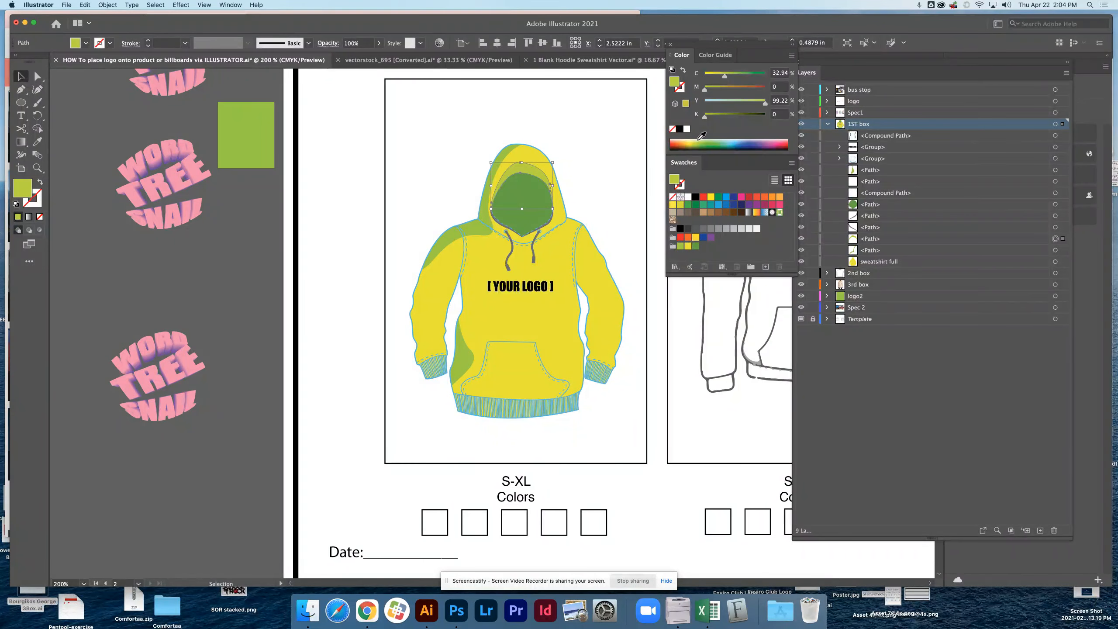
left_click(700, 140)
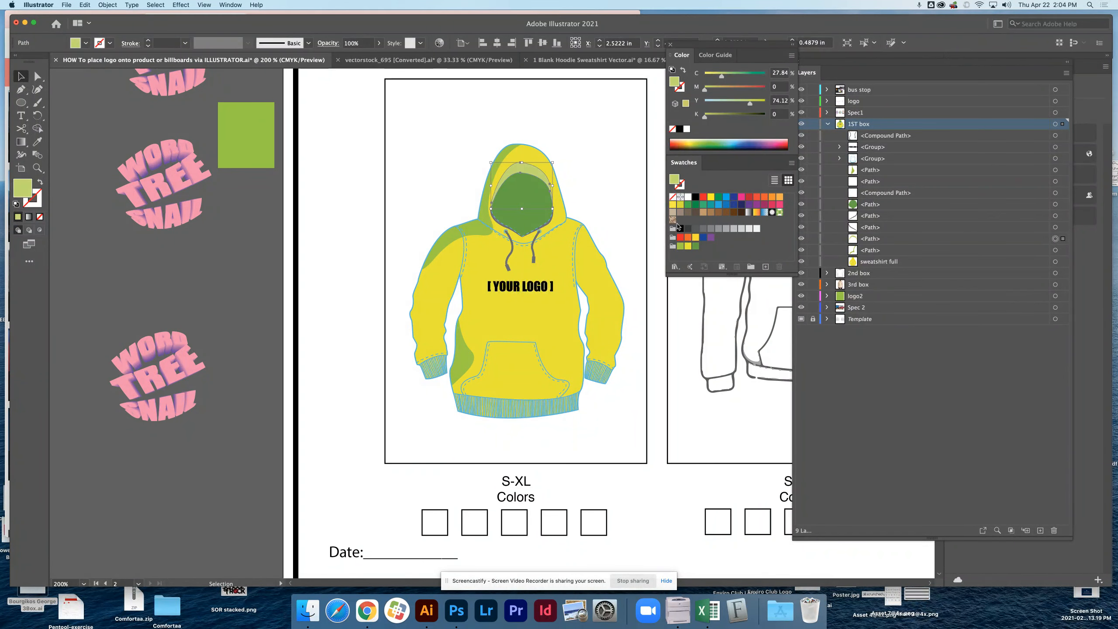
left_click_drag(678, 183, 704, 247)
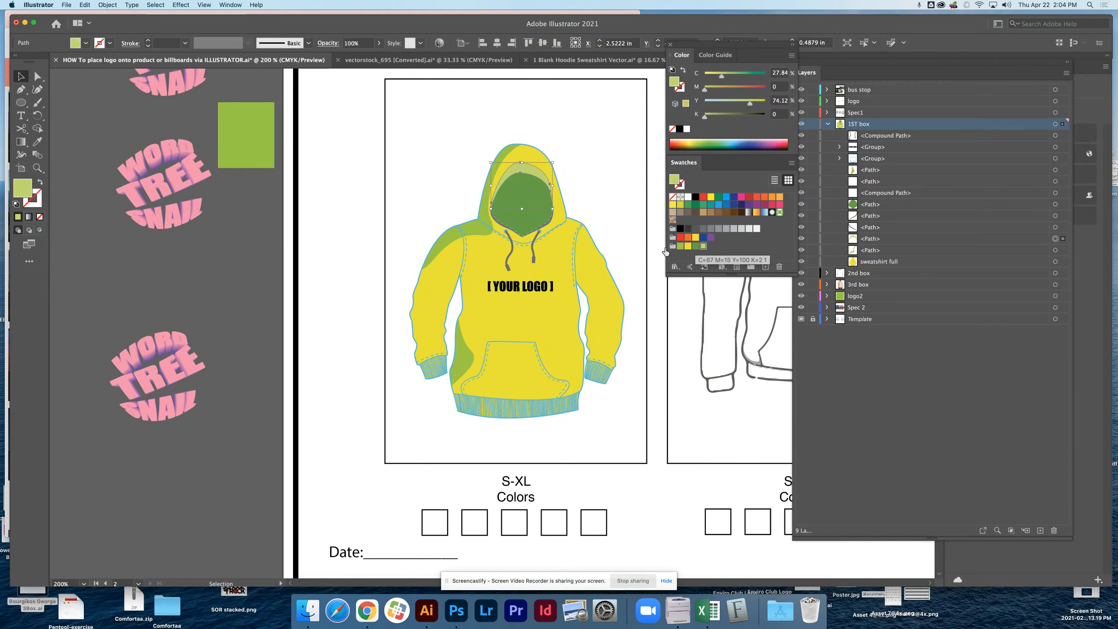
Fill the hoodie's outline and stitching group with green, C=100 M=0 Y=100 K=0, and add that green to the color group.
left_click(574, 238)
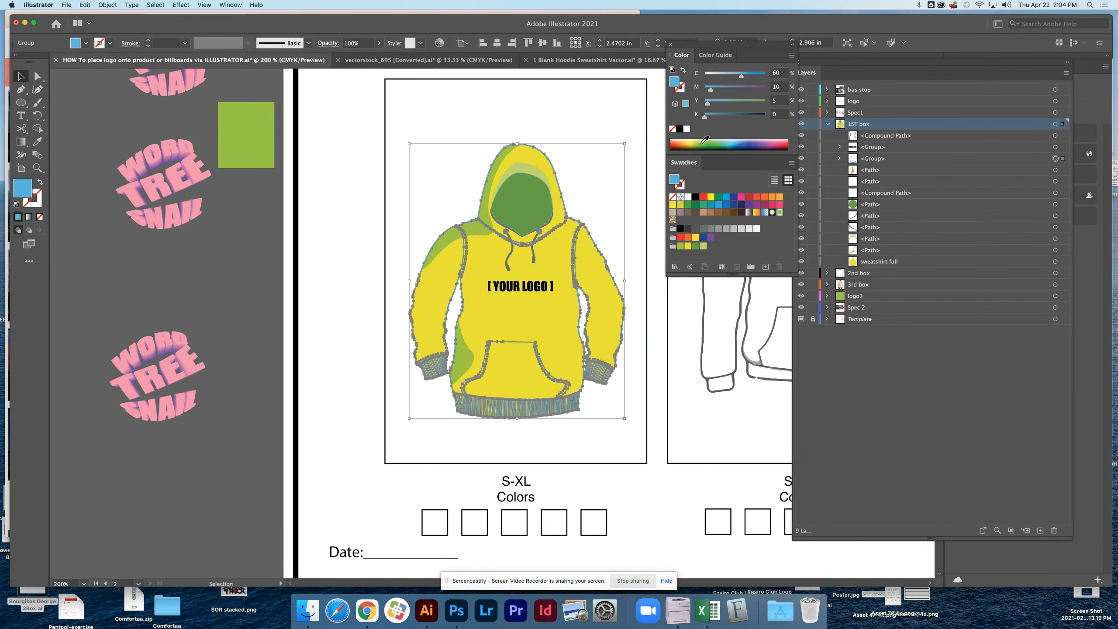
left_click(718, 197)
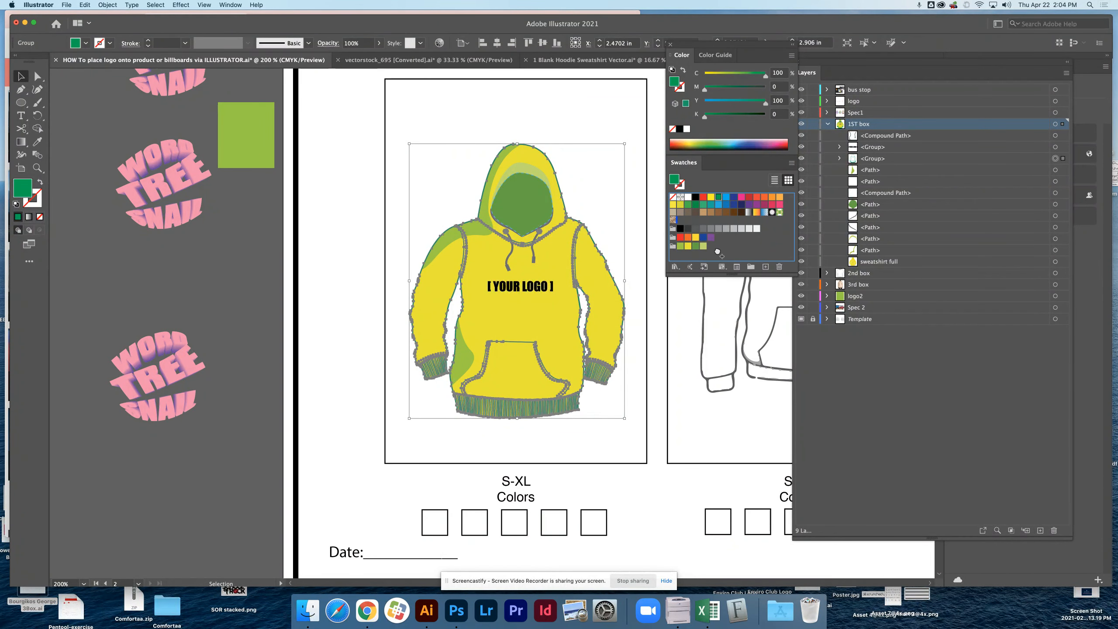
left_click_drag(717, 252, 680, 221)
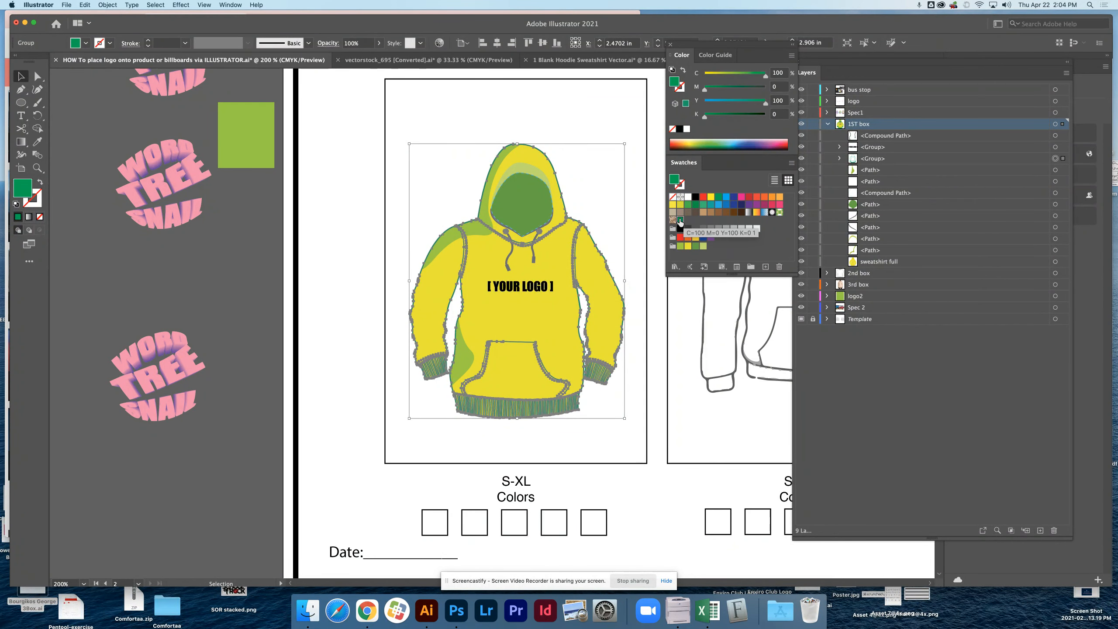
left_click_drag(675, 180, 710, 248)
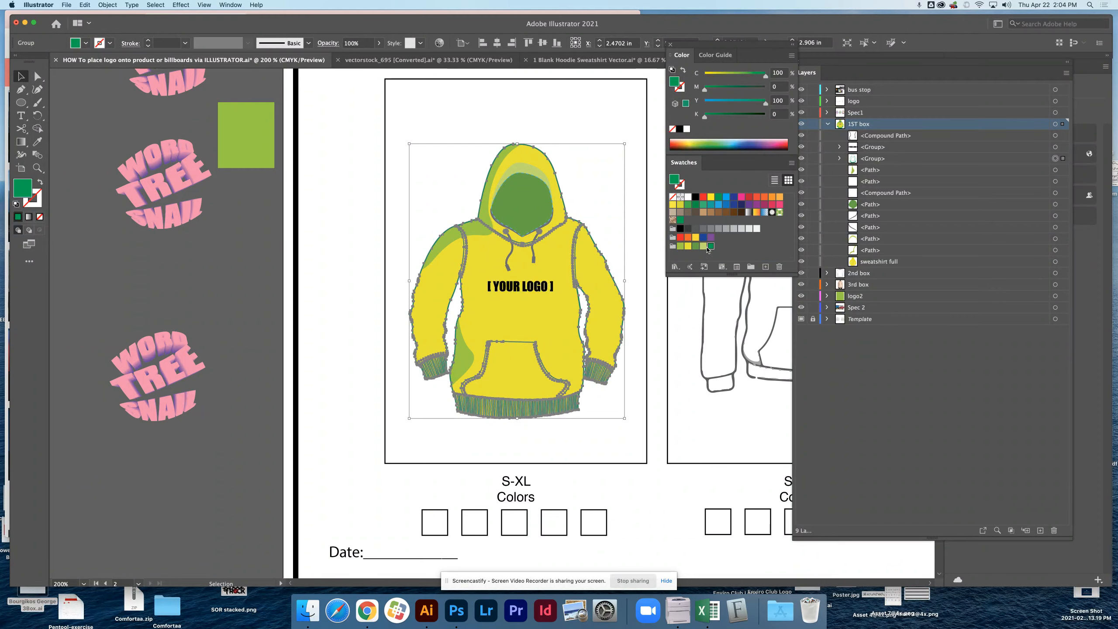
left_click(585, 124)
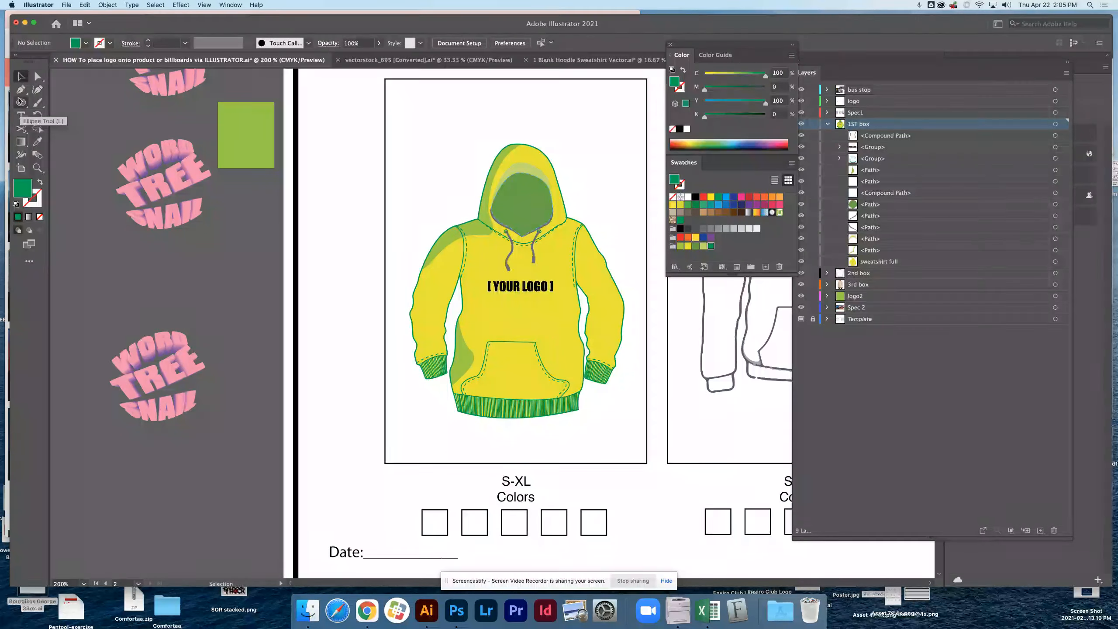
Draw filled rectangles over the five color boxes beneath the first hoodie.
left_click_drag(24, 104, 74, 102)
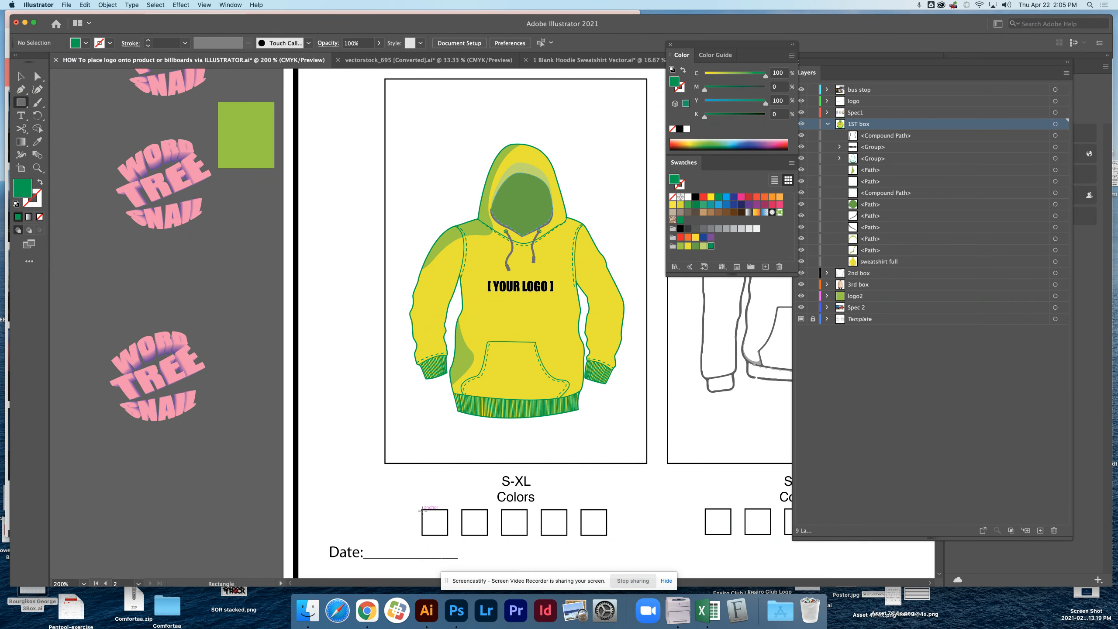
mouse_move(421, 510)
left_mouse_down()
mouse_move(448, 536)
mouse_move(608, 536)
left_mouse_up()
left_click(20, 76)
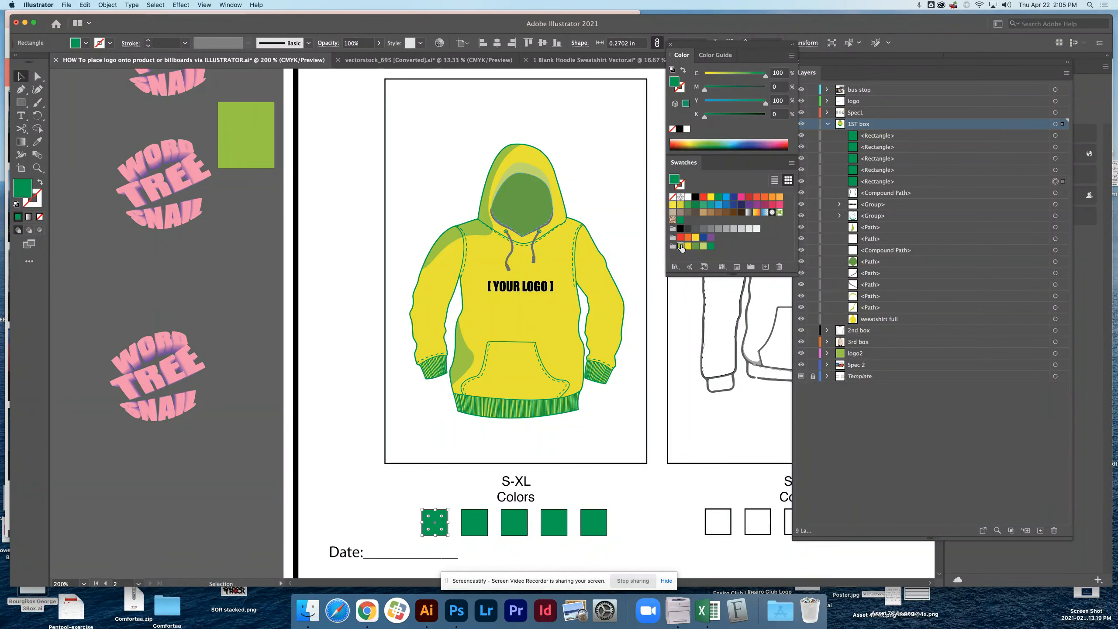
Fill the first four color boxes in order with the color group's light green, yellow, darker green and pale green, leaving the fifth as is.
left_click(680, 246)
left_click(476, 522)
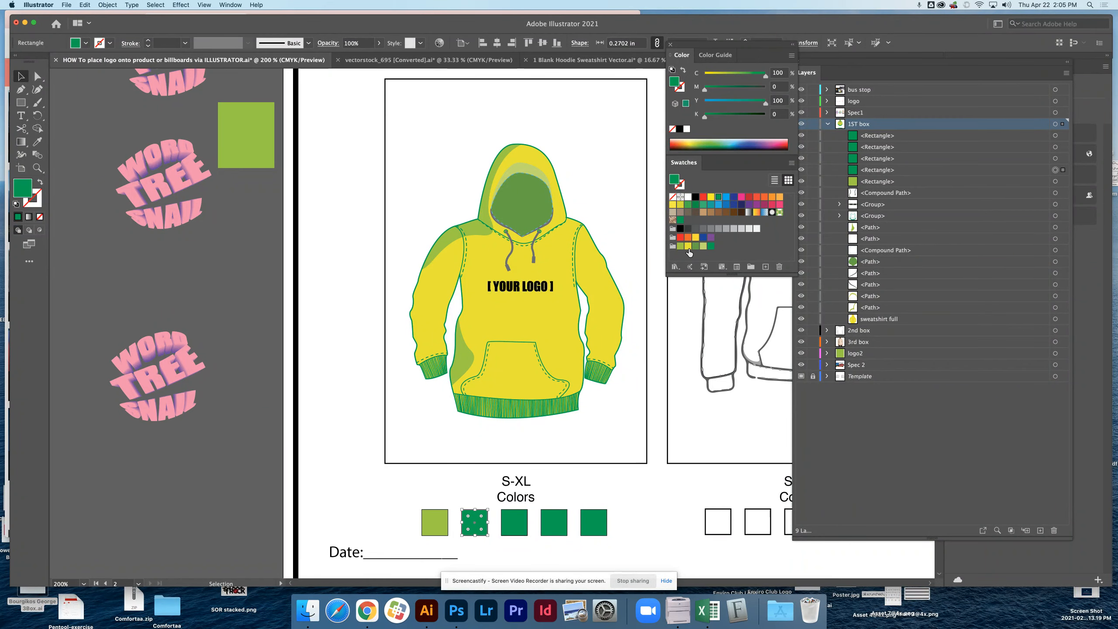
left_click(687, 246)
left_click(513, 522)
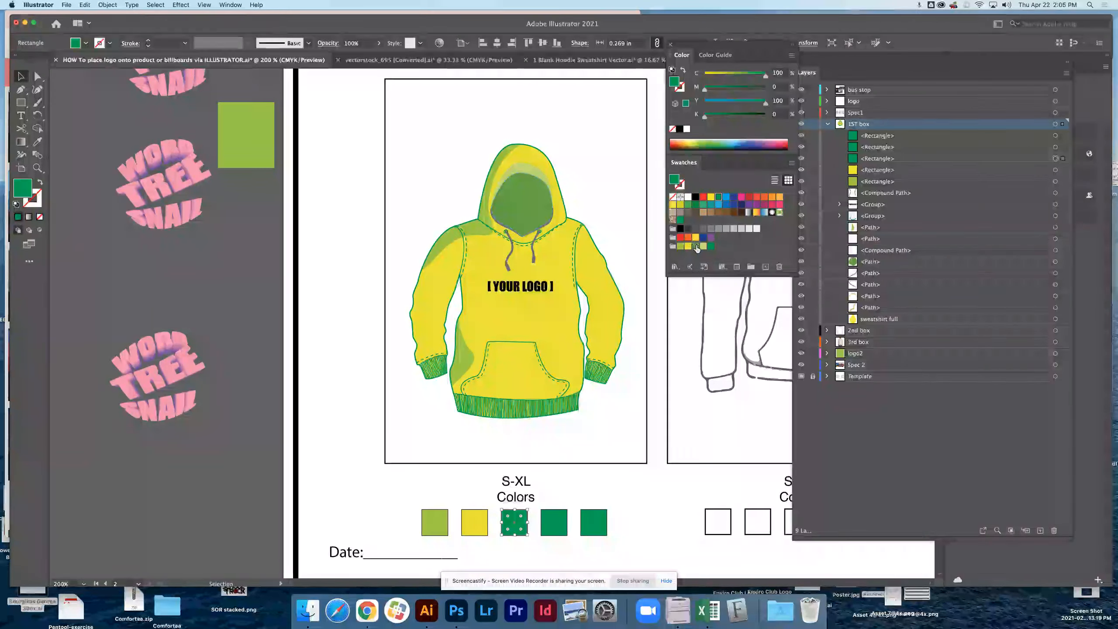
left_click(695, 246)
left_click(554, 523)
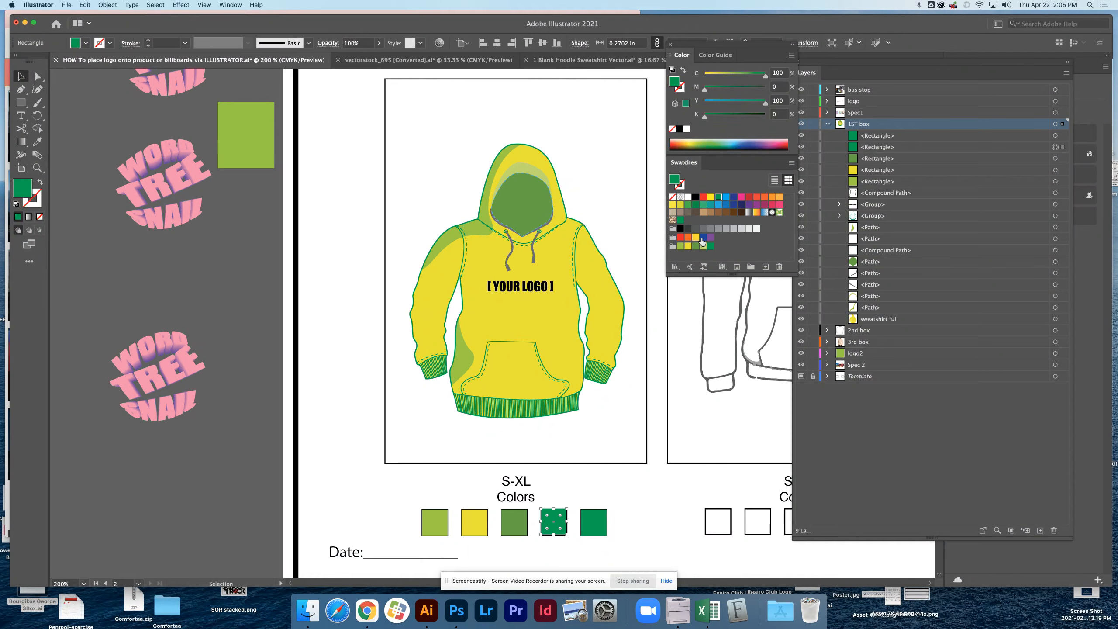
left_click(703, 246)
left_click(594, 522)
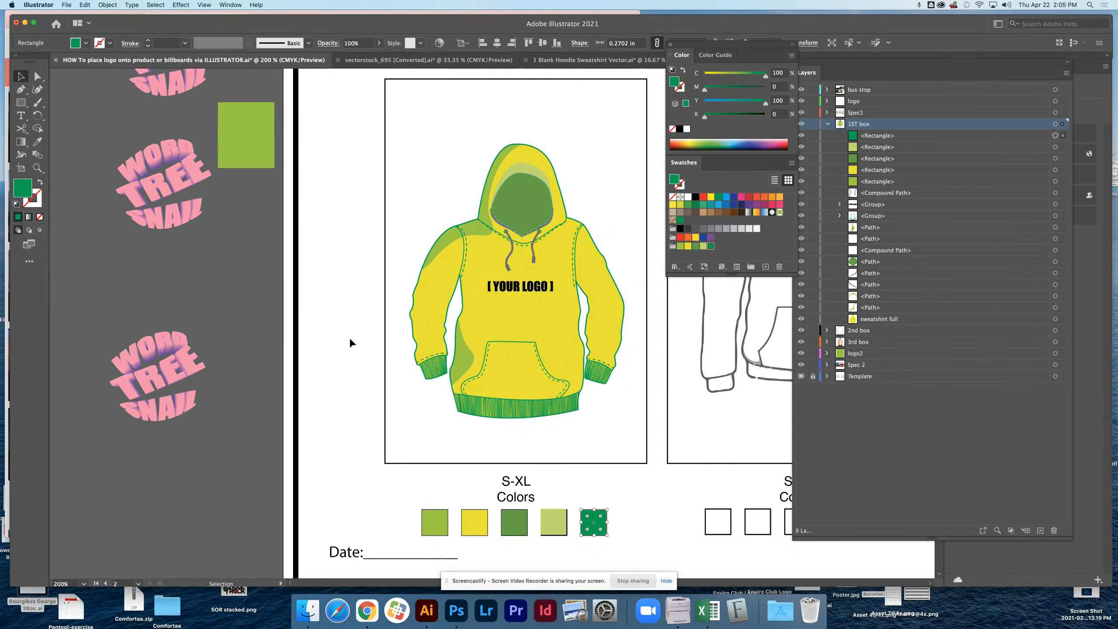
left_click(405, 510)
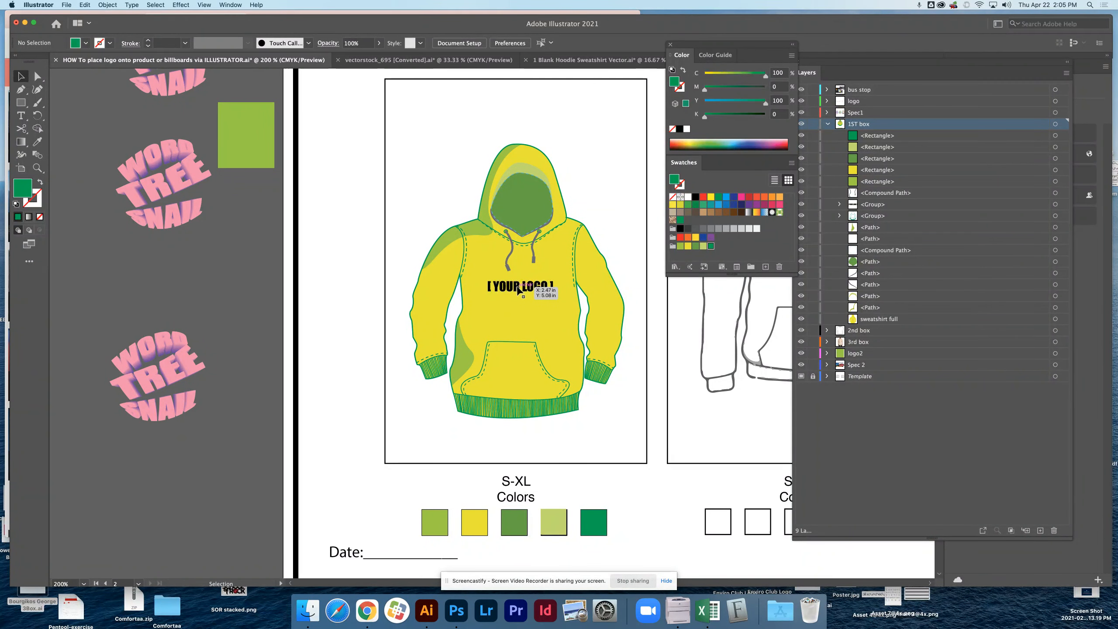
Replace the [YOUR LOGO] placeholder on the yellow hoodie with the Word Tree Snail logo, scaled to about 0.88 in high.
left_click(522, 287)
key("Delete")
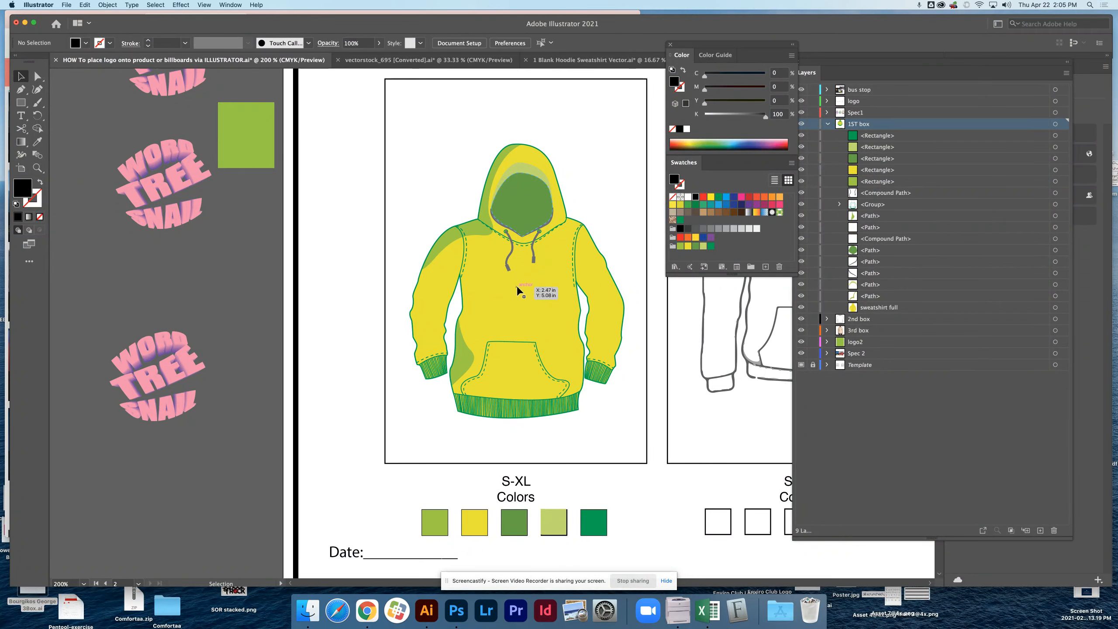
left_click_drag(171, 187, 523, 291)
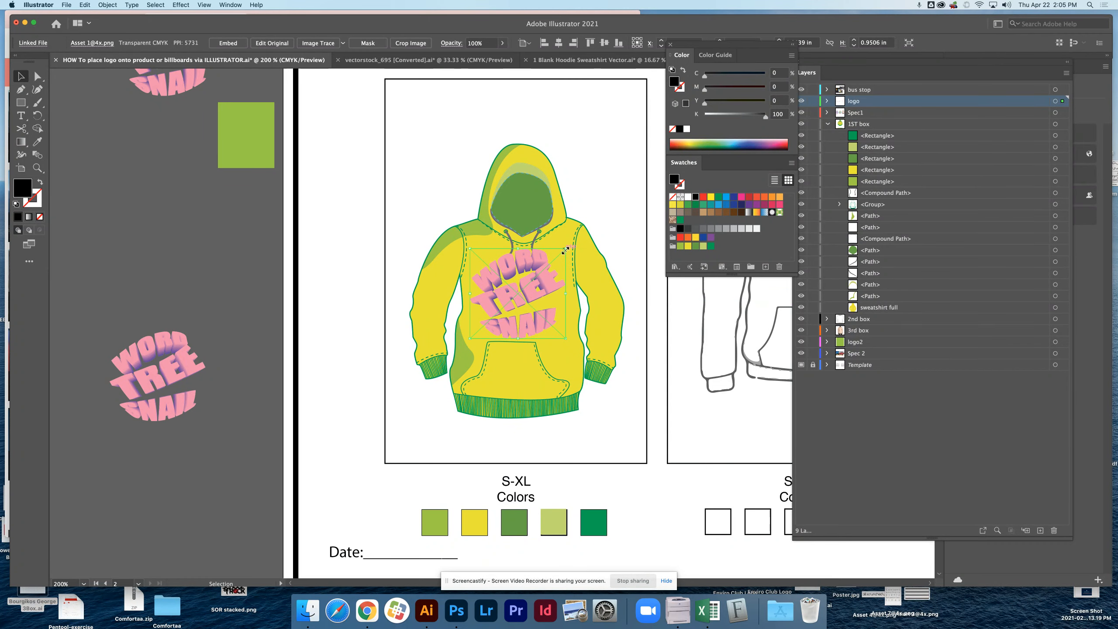
left_click_drag(565, 249, 562, 252)
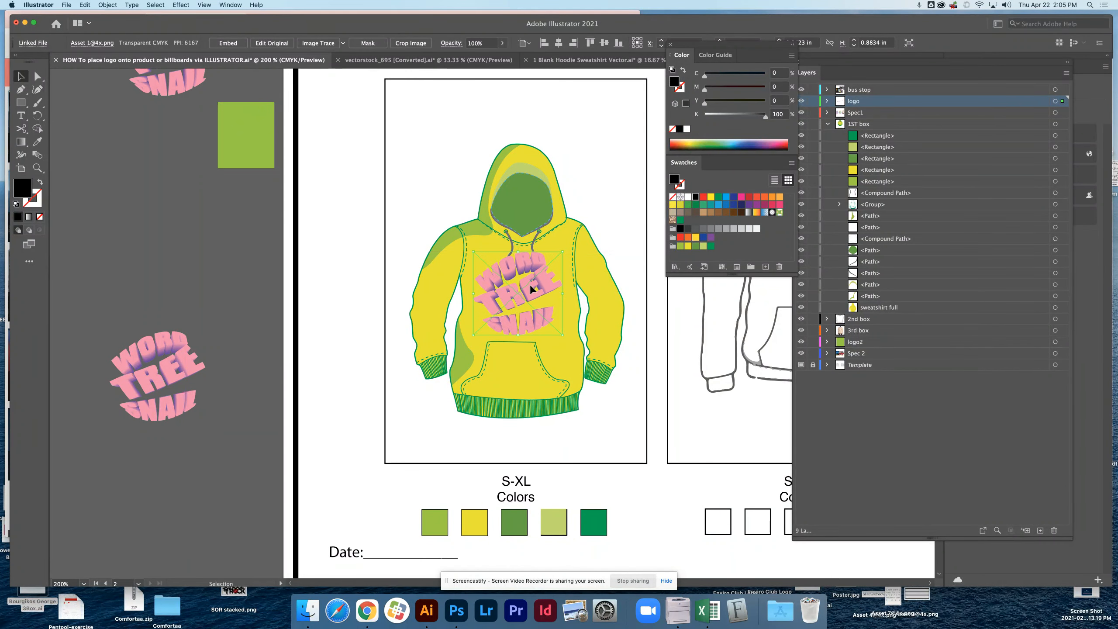
Bring the drawstring path to the front of the 1ST box layer and move the chest logo into that layer directly beneath it.
left_click(533, 249)
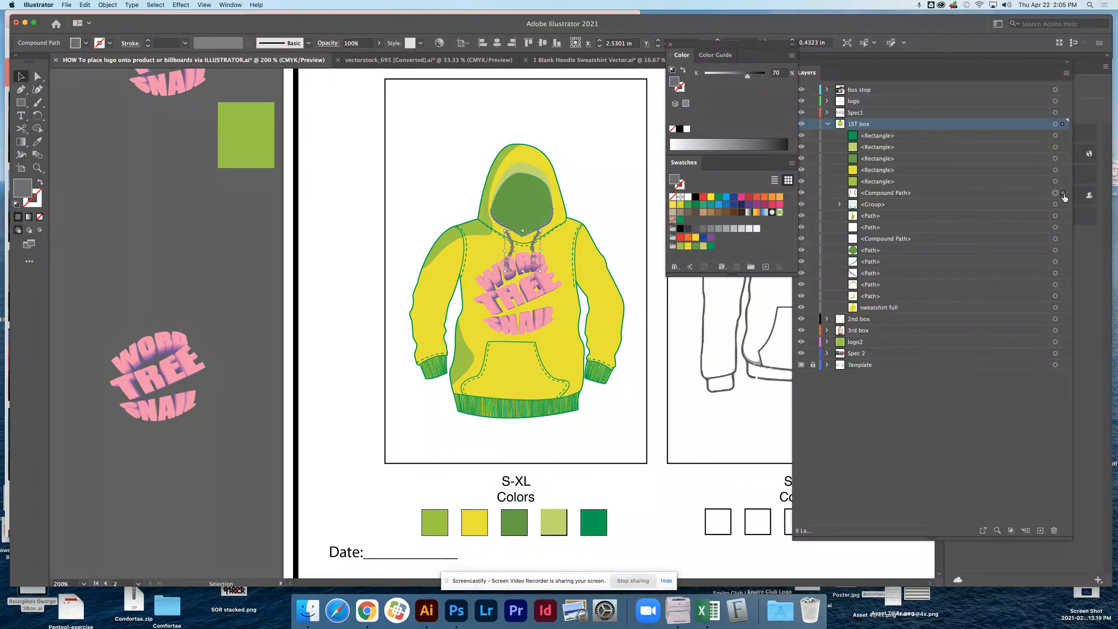
left_click_drag(941, 198, 939, 135)
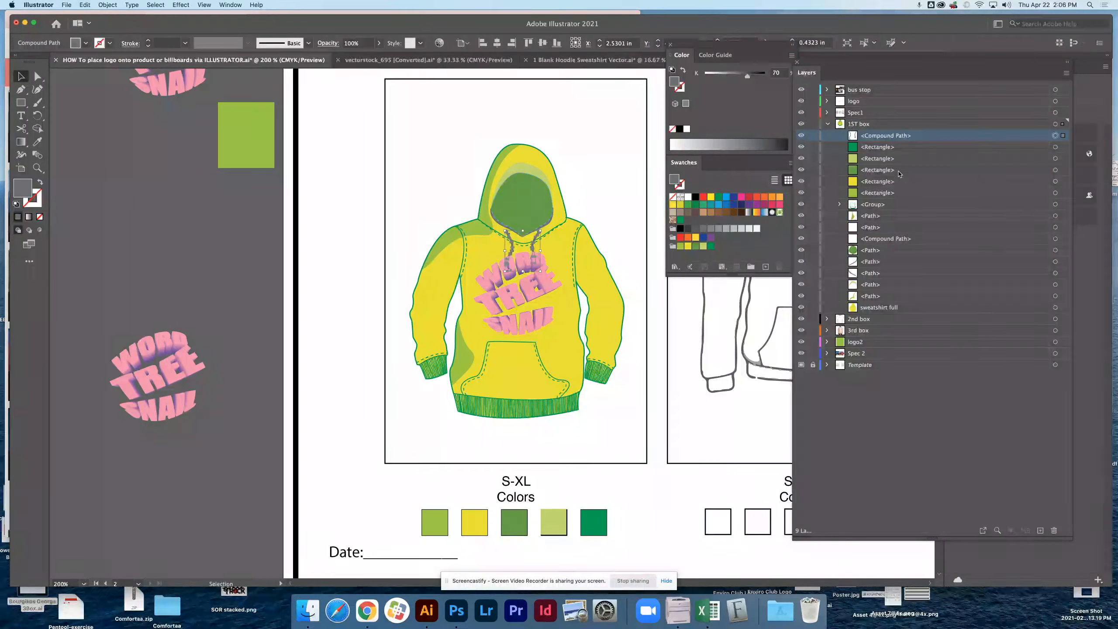
left_click(533, 316)
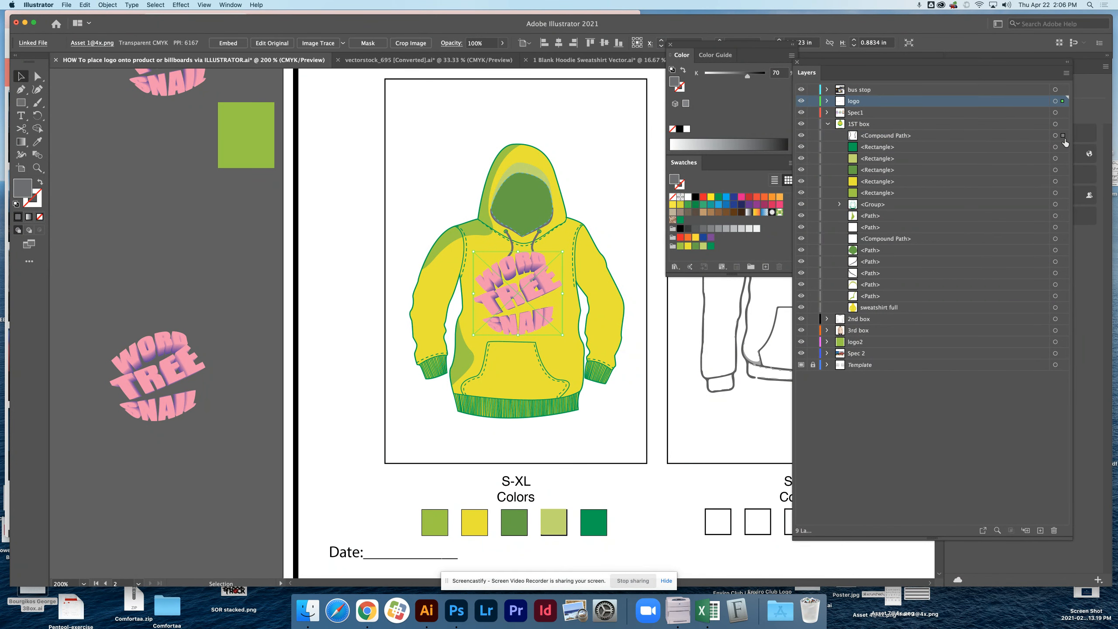
left_click_drag(1064, 142, 1064, 143)
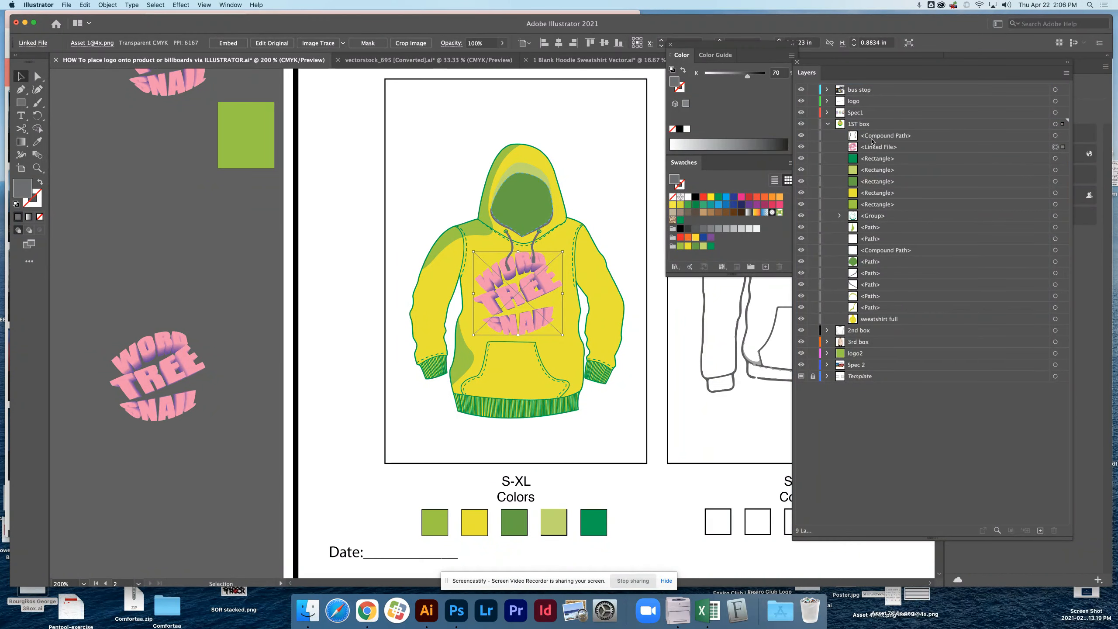
left_click(459, 205)
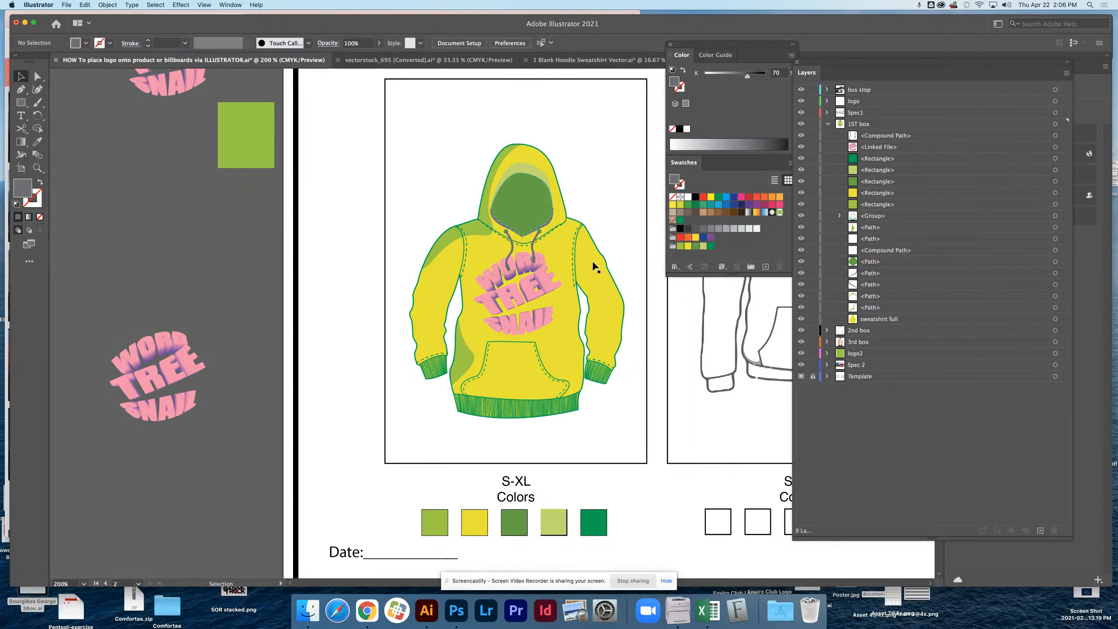
Fill the second hoodie's body with blue, its right-hand sleeve with yellow, and its front pocket with red, C 15, M 100, Y 90, K 10.
left_click_drag(616, 301, 296, 272)
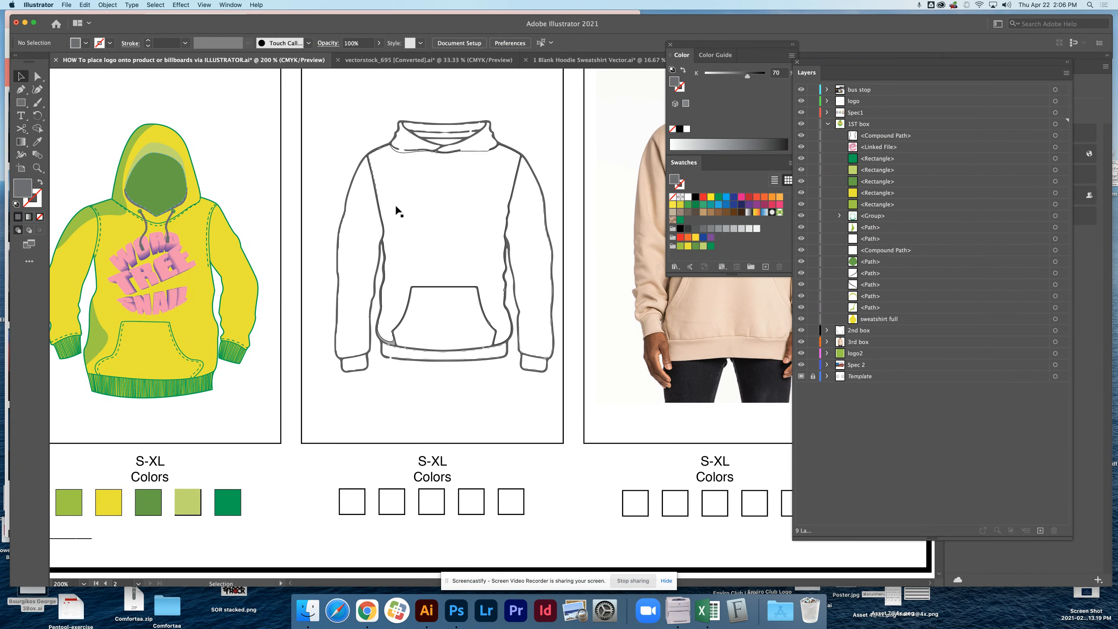
left_click(398, 211)
left_click(726, 198)
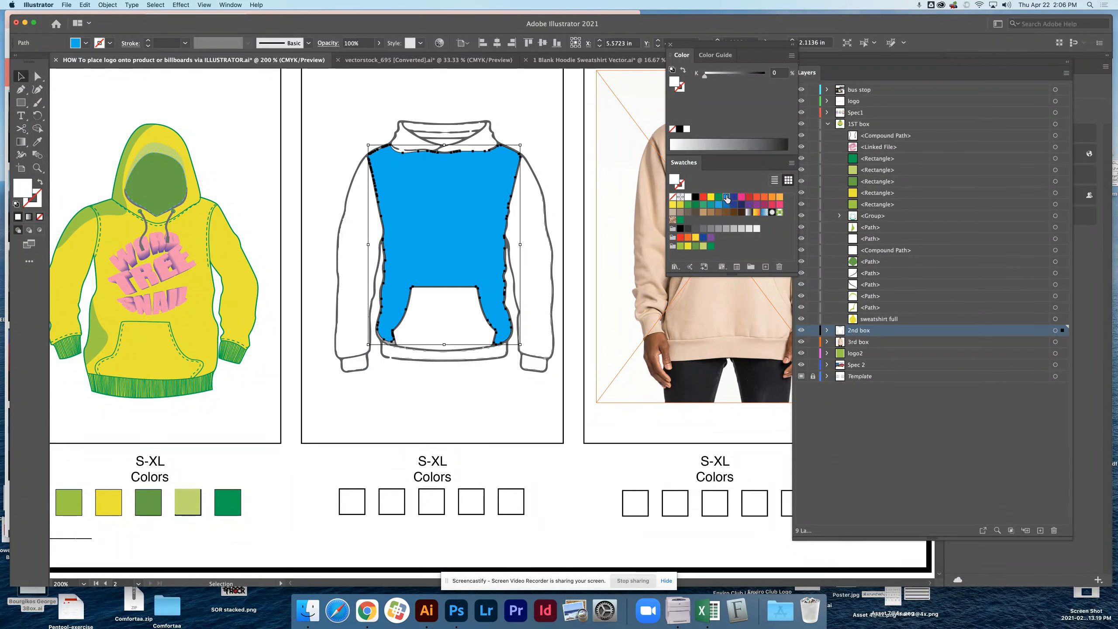
left_click(537, 213)
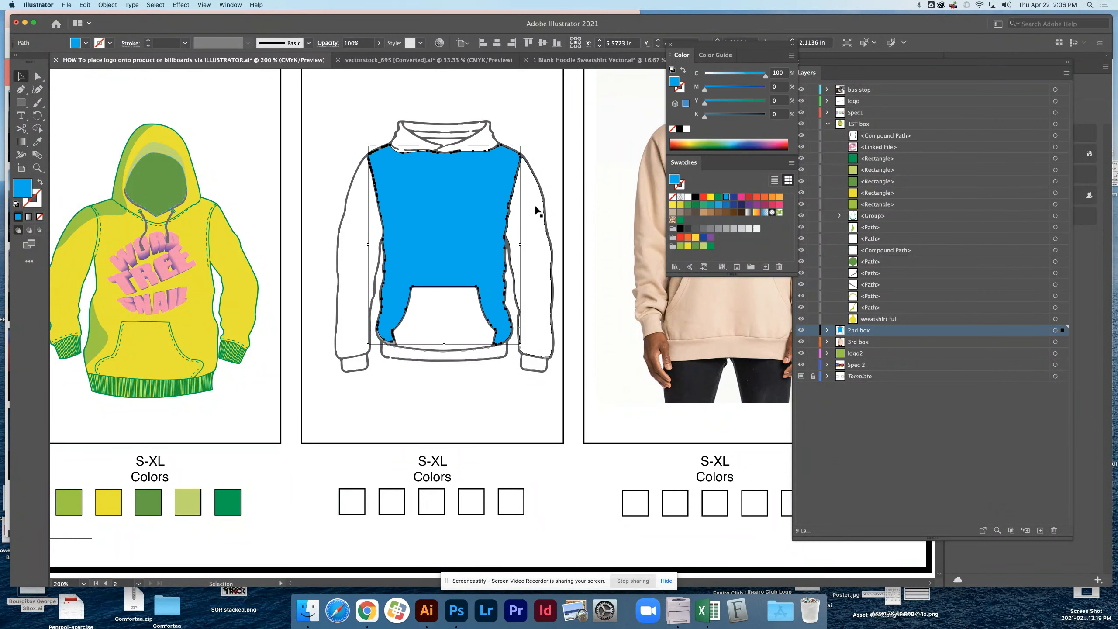
left_click(673, 205)
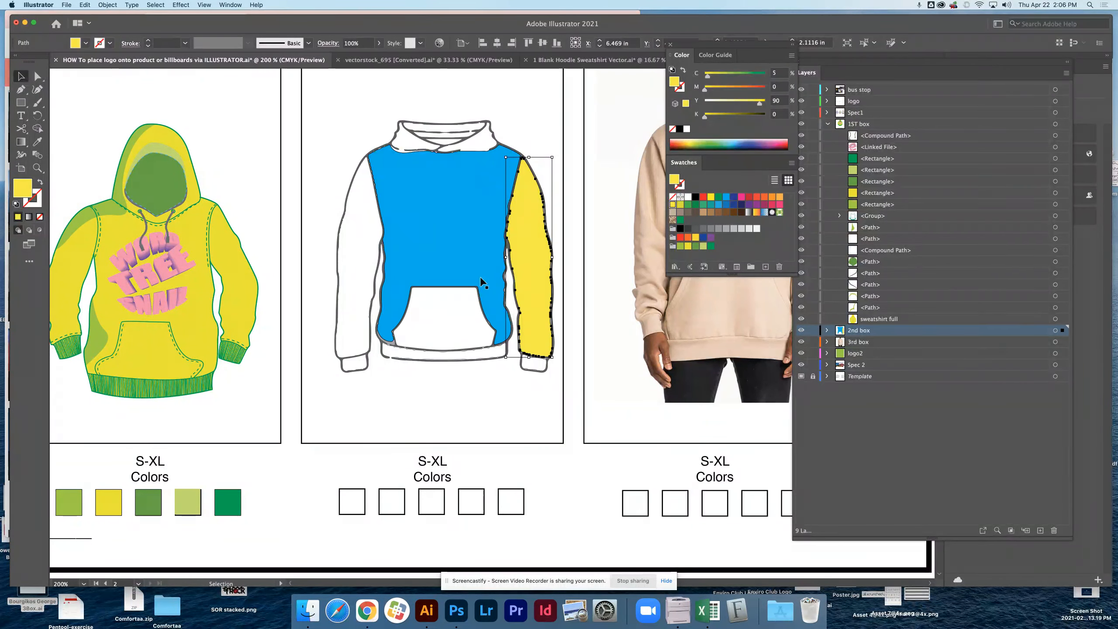
left_click(474, 324)
left_click(748, 198)
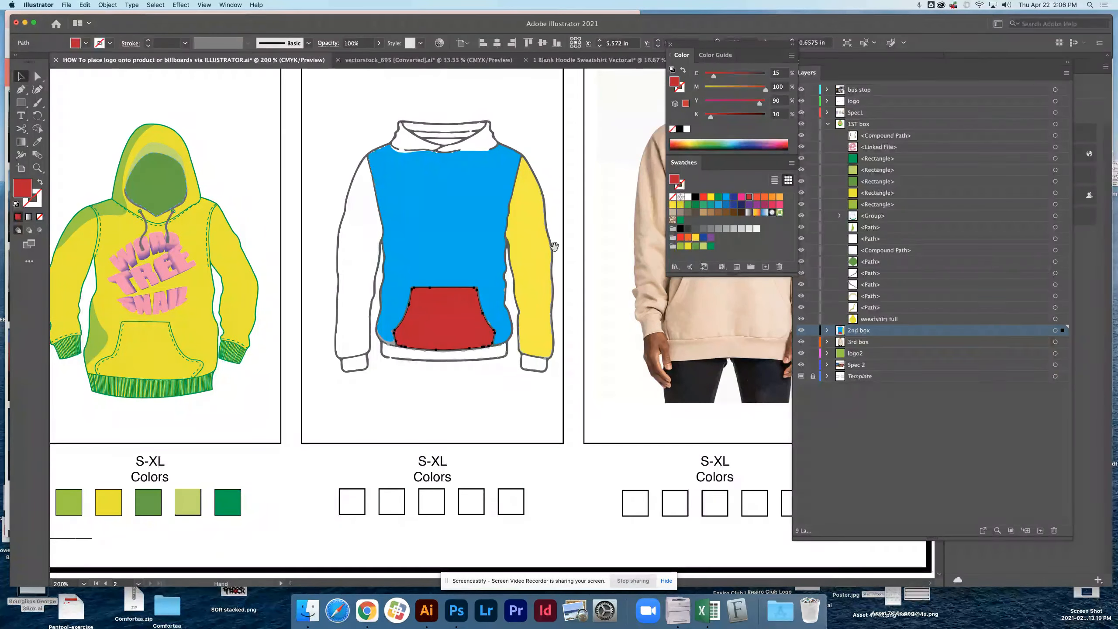
Move the remaining Word Tree Snail logo from the pasteboard onto the chest of the photographed beige hoodie.
left_click_drag(588, 236, 665, 237)
left_click_drag(356, 259, 558, 233)
left_click(264, 300, "alt+super")
left_click_drag(552, 304, 368, 268)
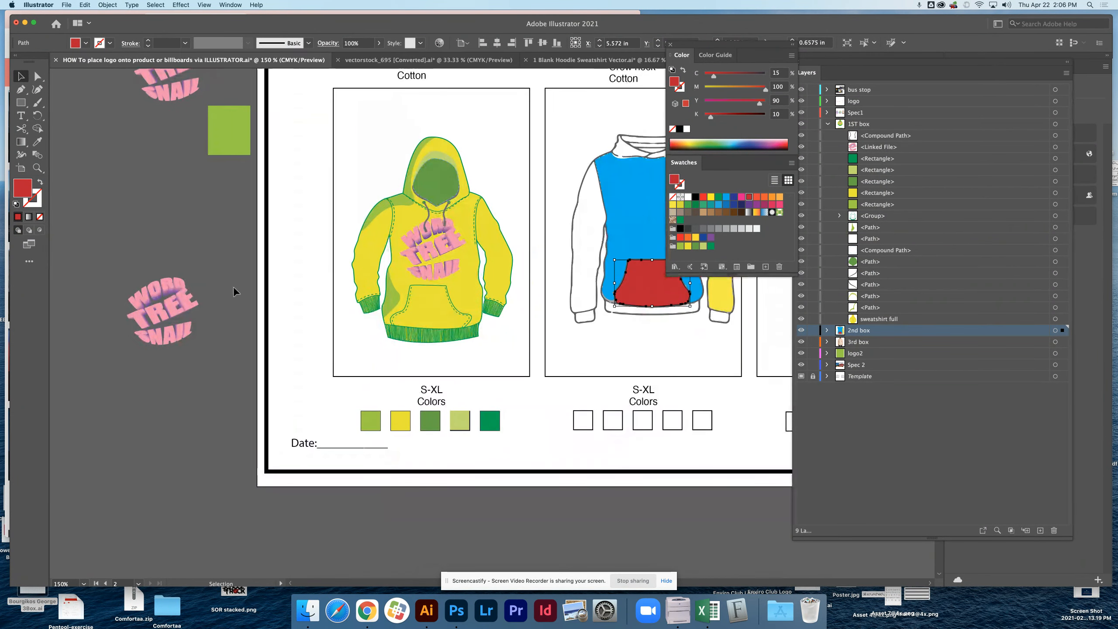
left_click_drag(194, 311, 755, 344)
left_click_drag(652, 337, 222, 374)
left_click_drag(323, 403, 446, 245)
left_click(447, 245, "super")
left_click(446, 245, "super")
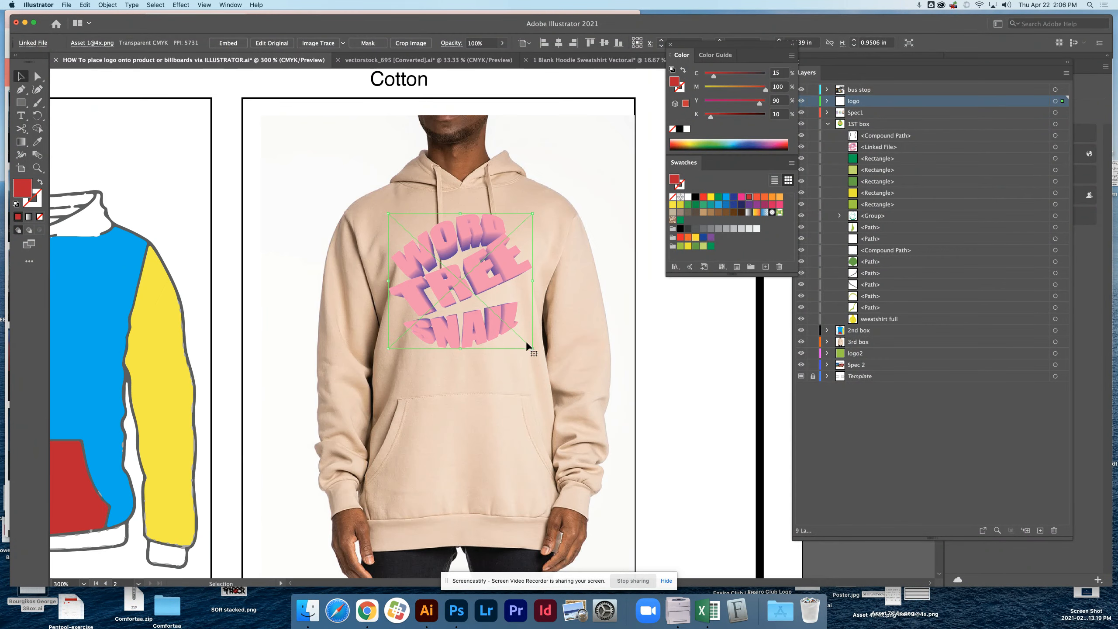
Enlarge the beige hoodie's logo to about 1.09 by 1.06 in and center it on the chest above the pocket.
left_click_drag(529, 346, 544, 366)
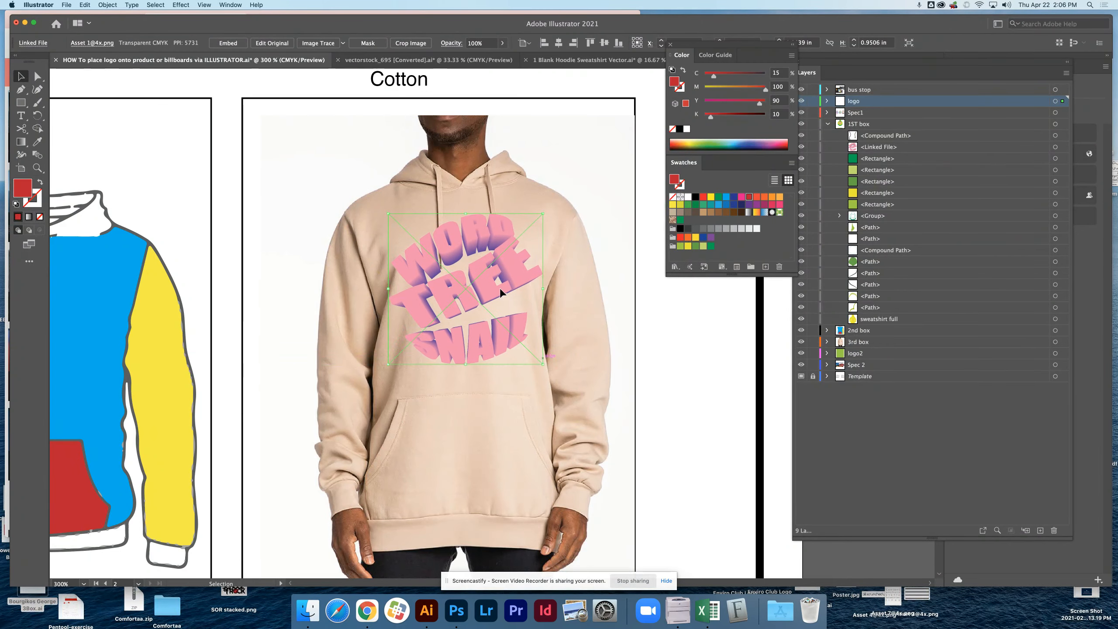
left_click_drag(499, 287, 491, 279)
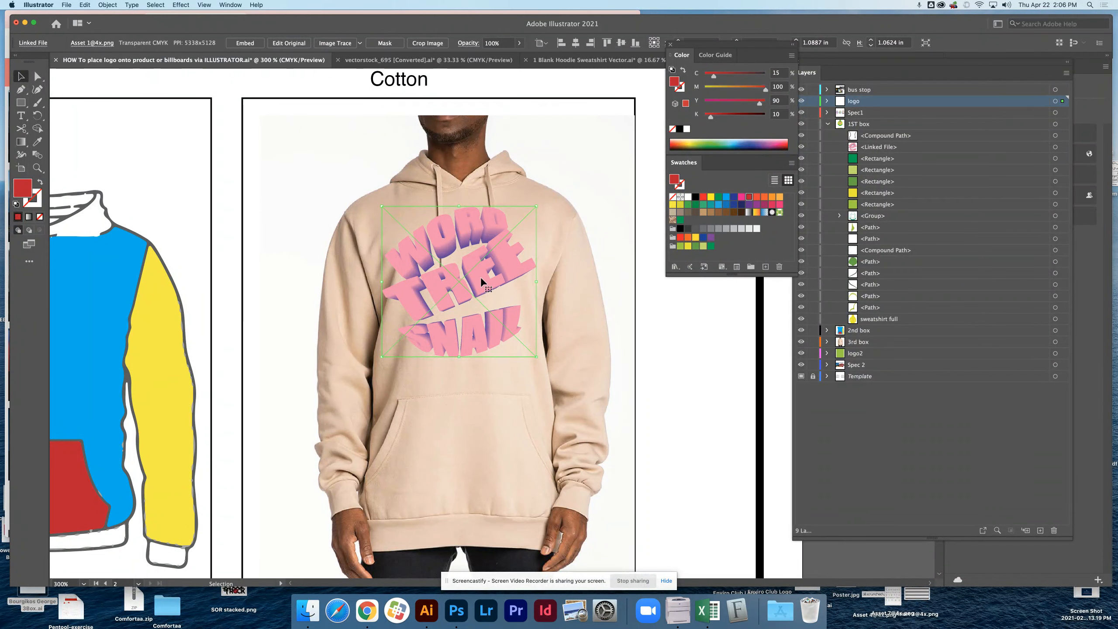
left_click_drag(482, 281, 484, 281)
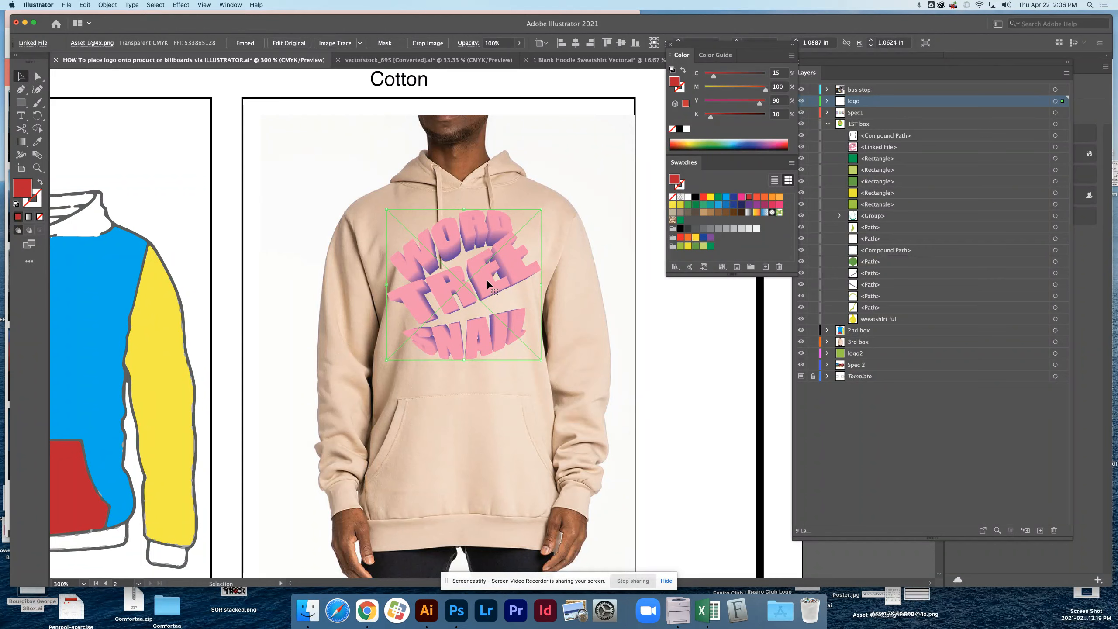
mouse_move(477, 273)
left_mouse_down()
mouse_move(480, 259)
mouse_move(480, 270)
left_mouse_up()
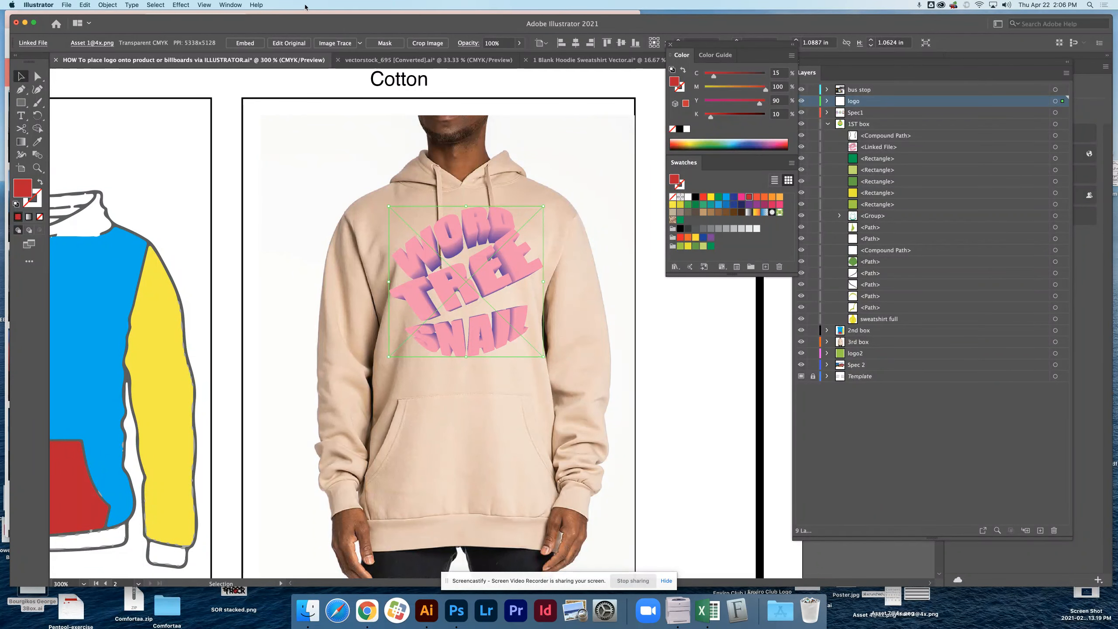
Show the Transparency settings and move the beige hoodie's chest logo from the logo layer into the 3rd box layer.
left_click(230, 5)
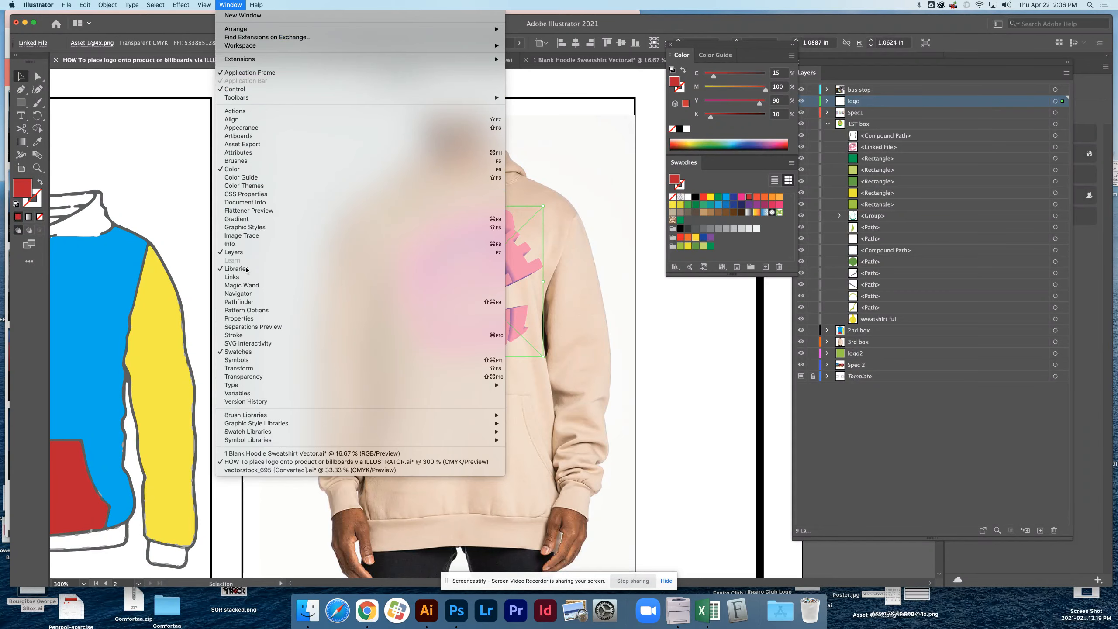
left_click(246, 377)
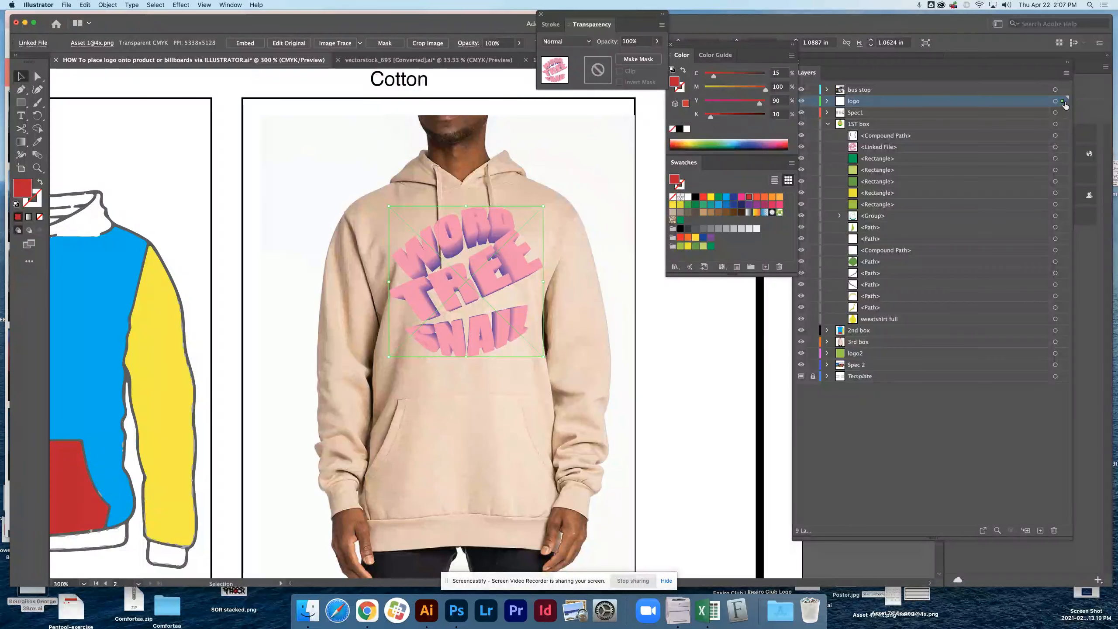
left_click(828, 124)
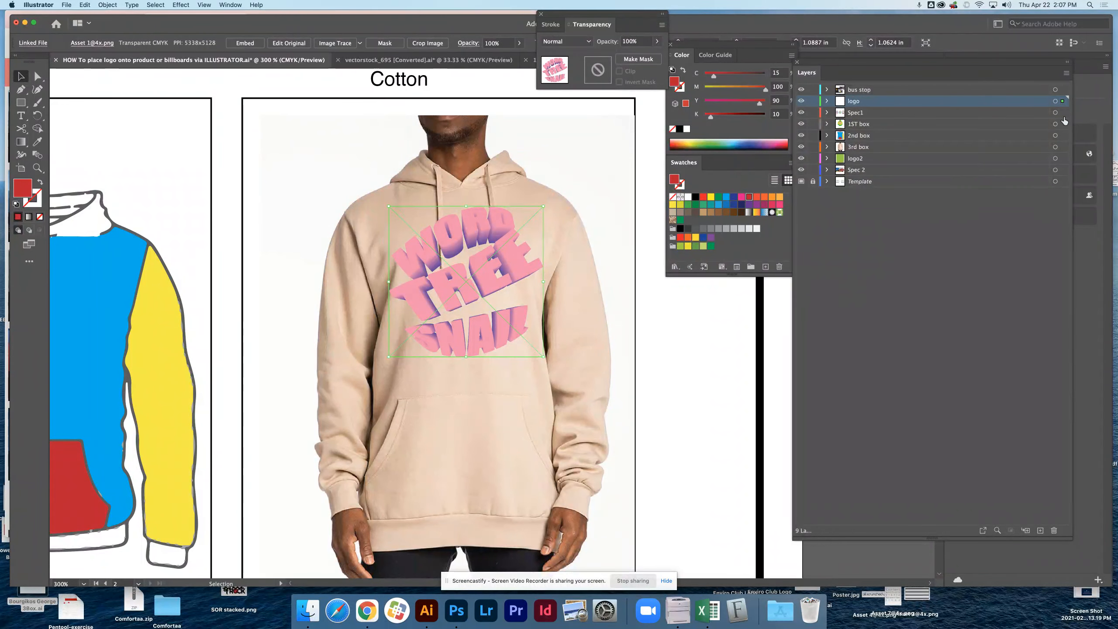
left_click_drag(1064, 149, 878, 151)
left_click(827, 147)
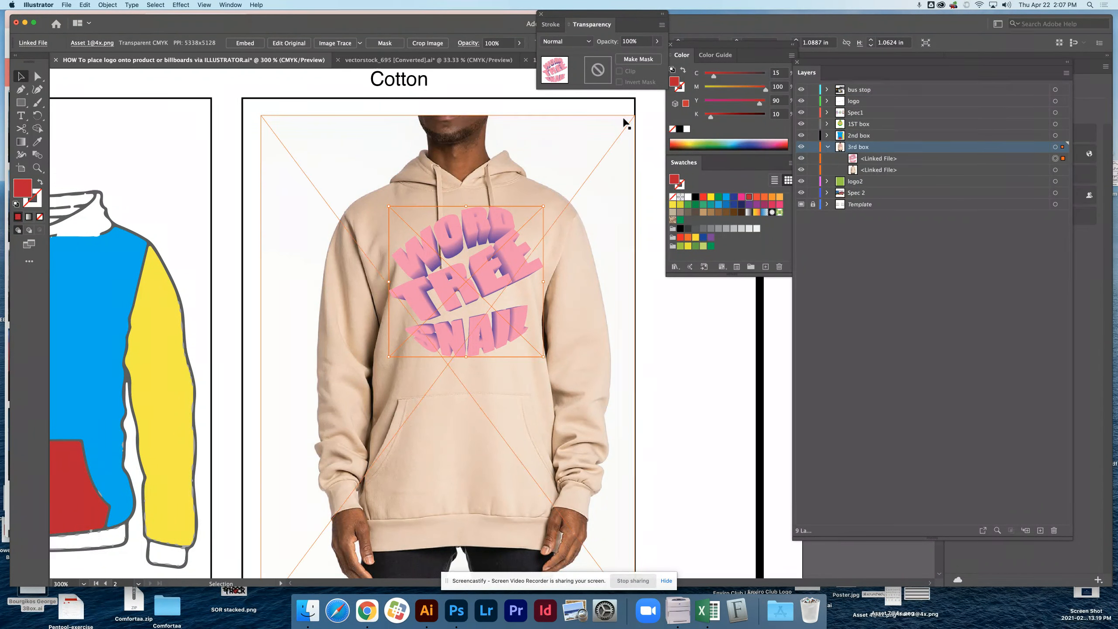
Set the beige hoodie logo's blend mode to Multiply and shift the logo slightly down and left on the chest.
left_click(588, 42)
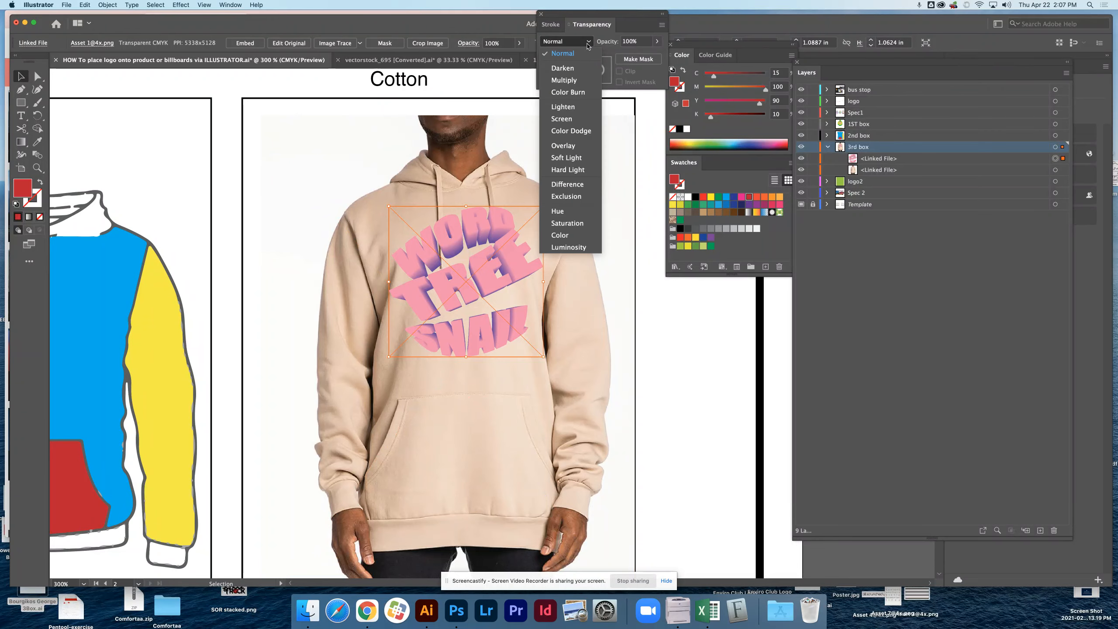
left_click(574, 81)
left_click(611, 127)
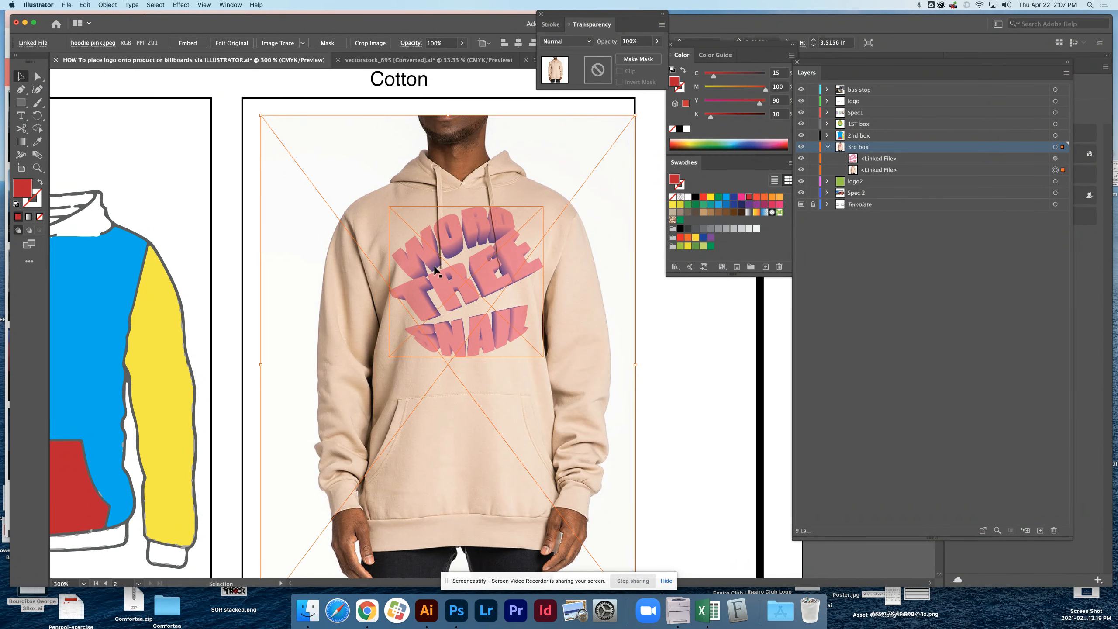
left_click_drag(466, 298, 457, 301)
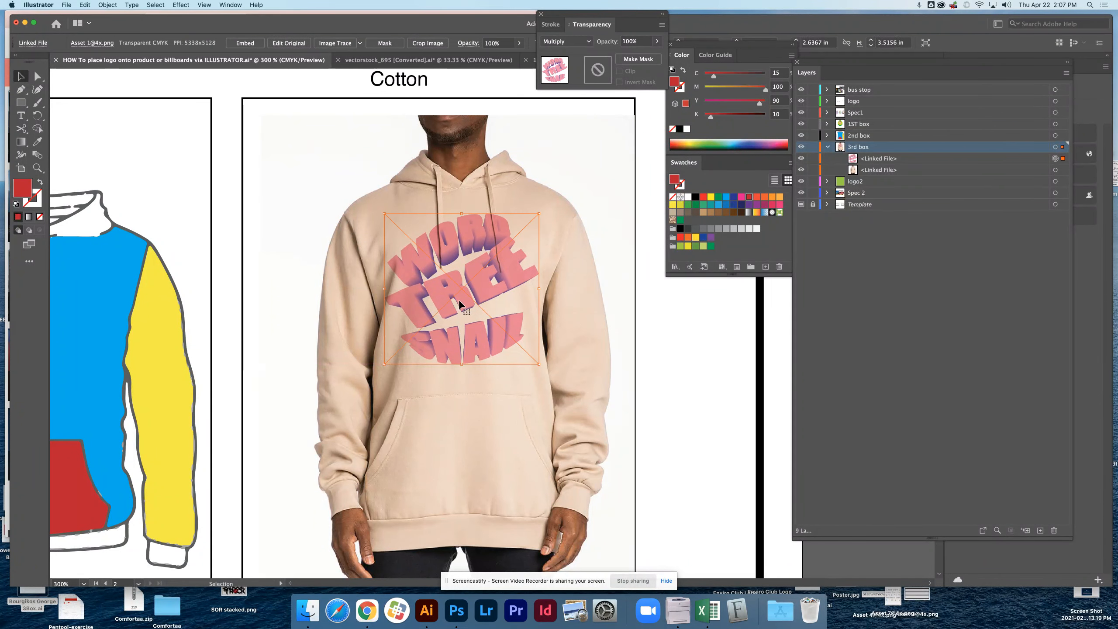
left_click(666, 302)
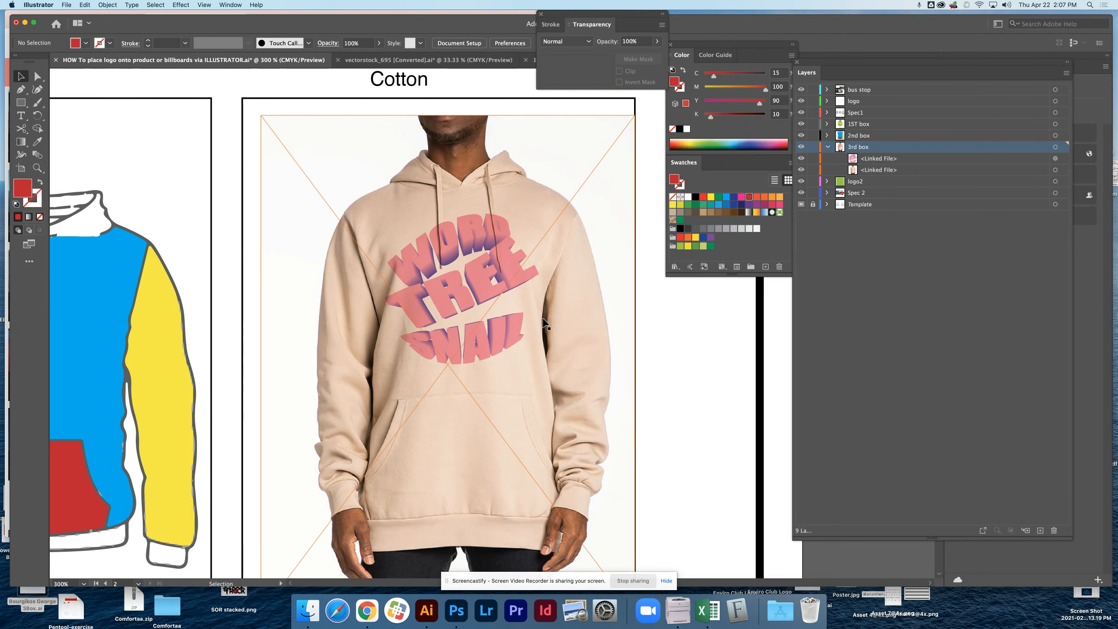
Rasterize the beige hoodie's logo in CMYK at High (300 ppi) with a transparent background.
left_click(517, 285)
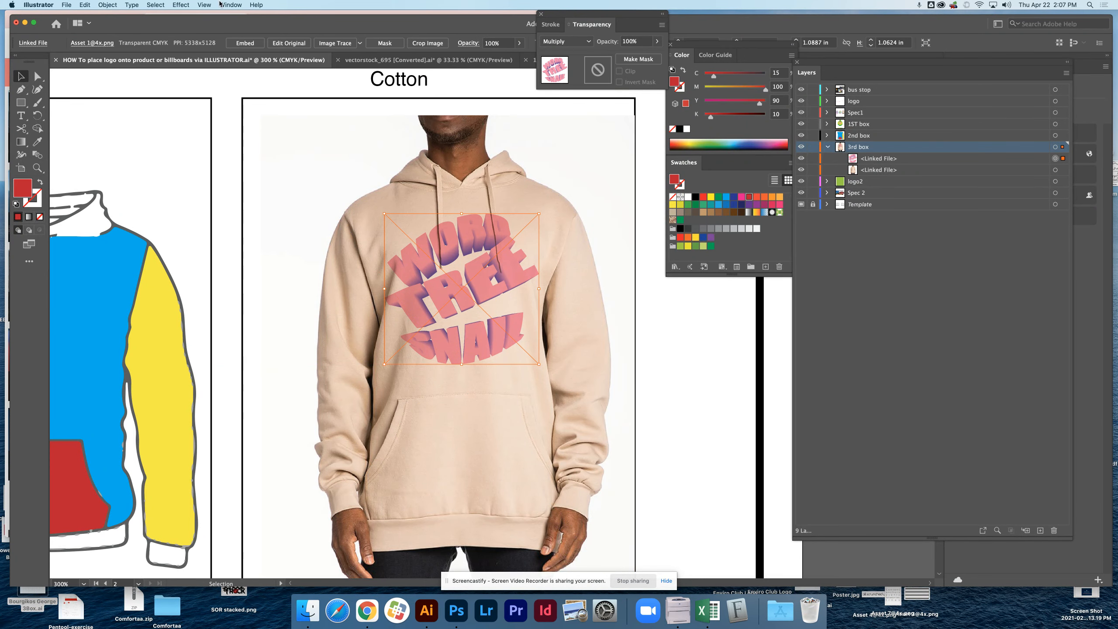
left_click(104, 4)
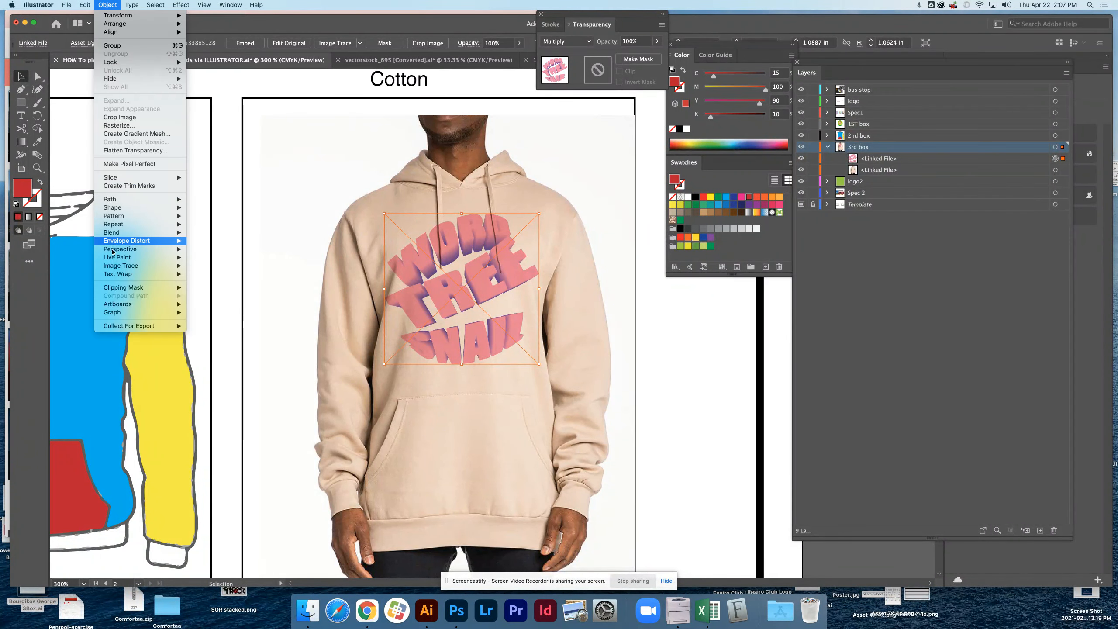
mouse_move(118, 243)
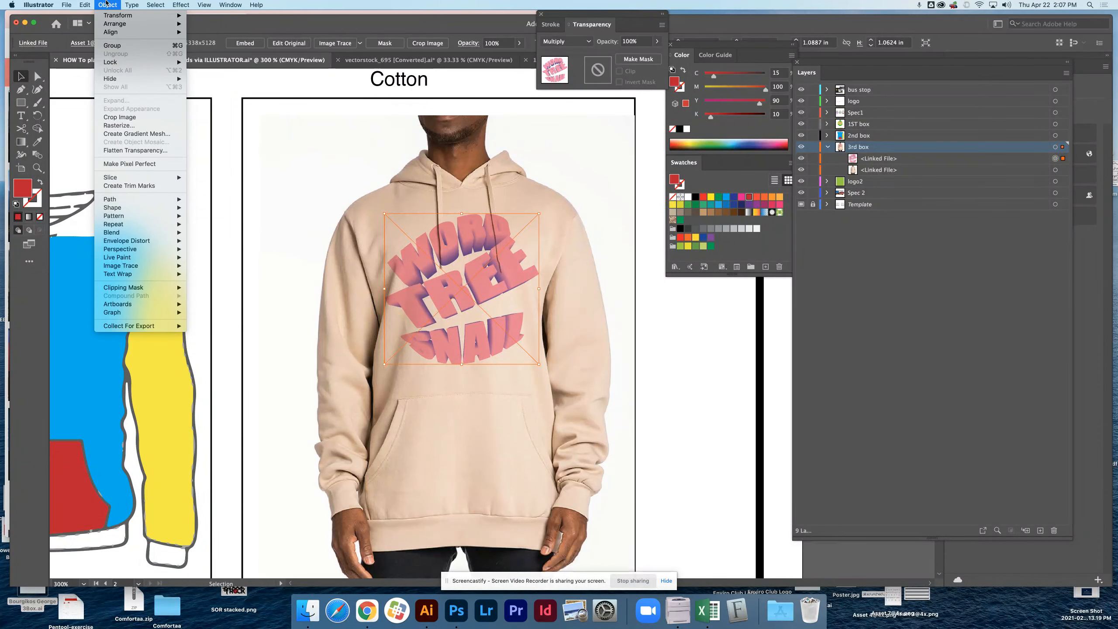
left_click(120, 125)
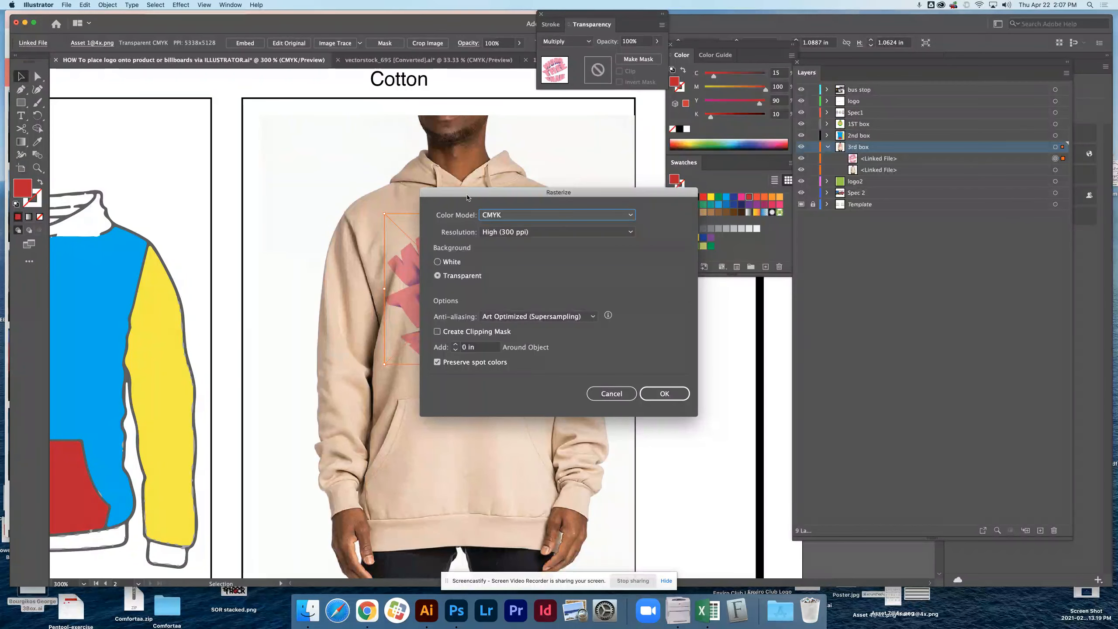
left_click_drag(461, 201, 636, 201)
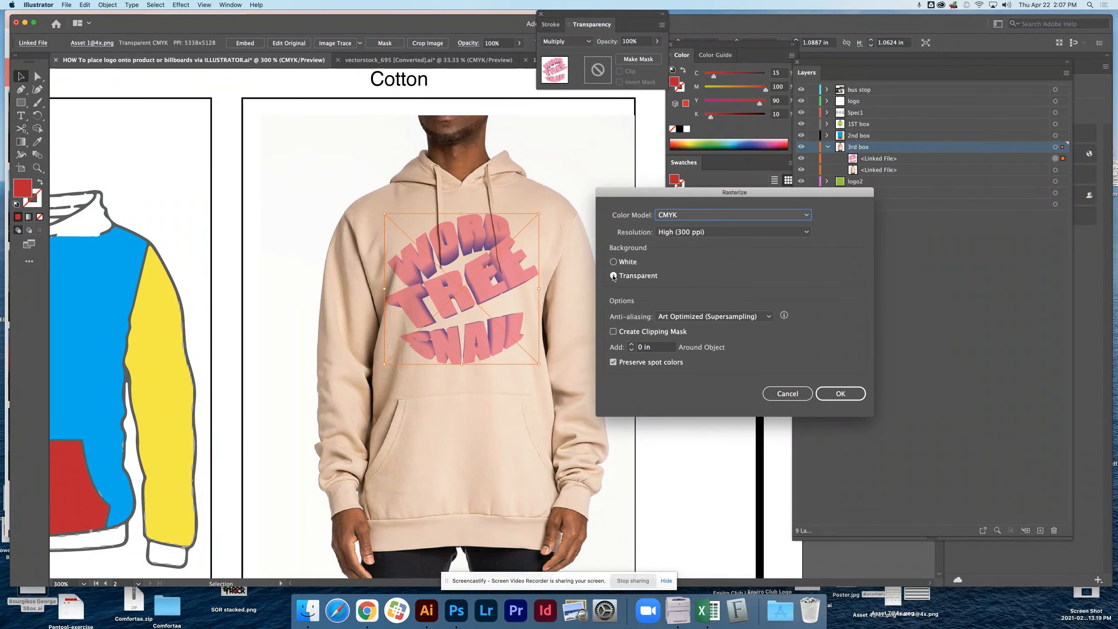
left_click(840, 393)
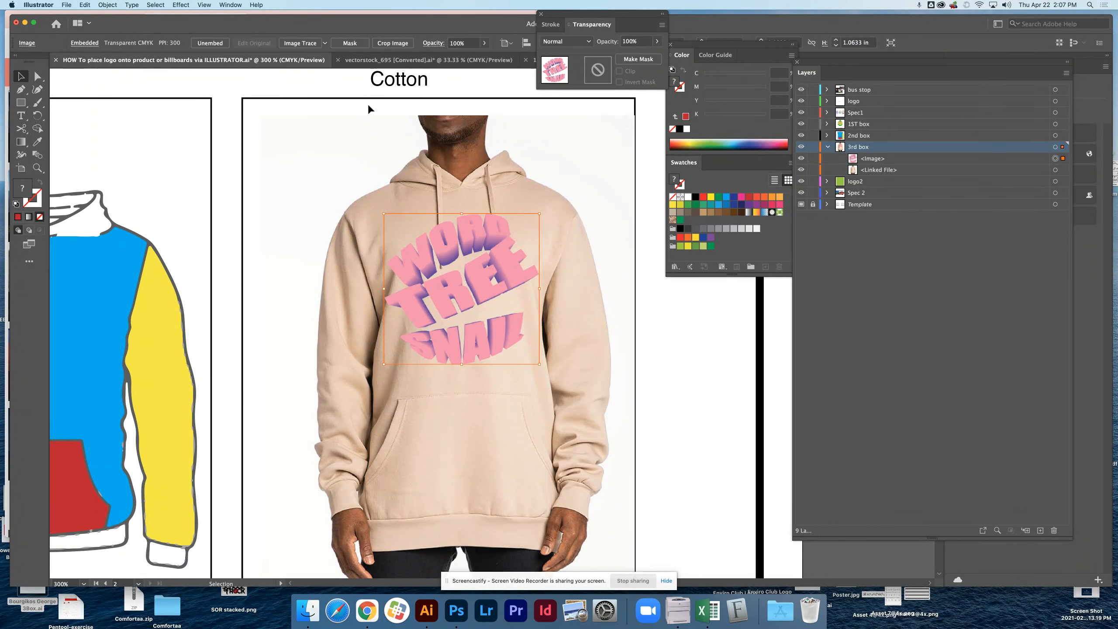
left_click(102, 4)
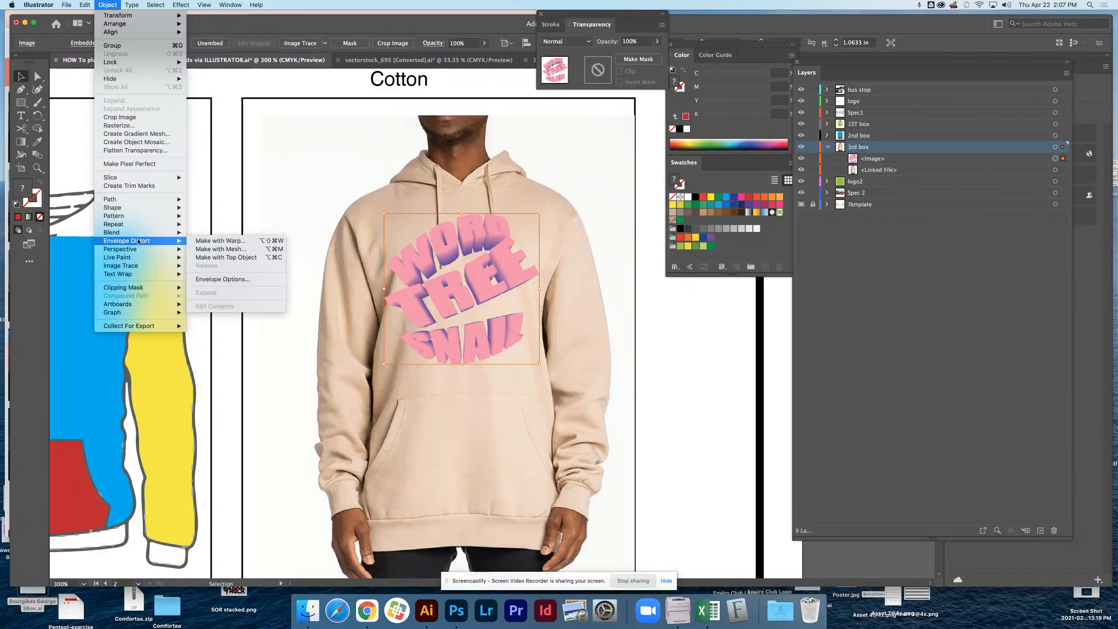
left_click(220, 240)
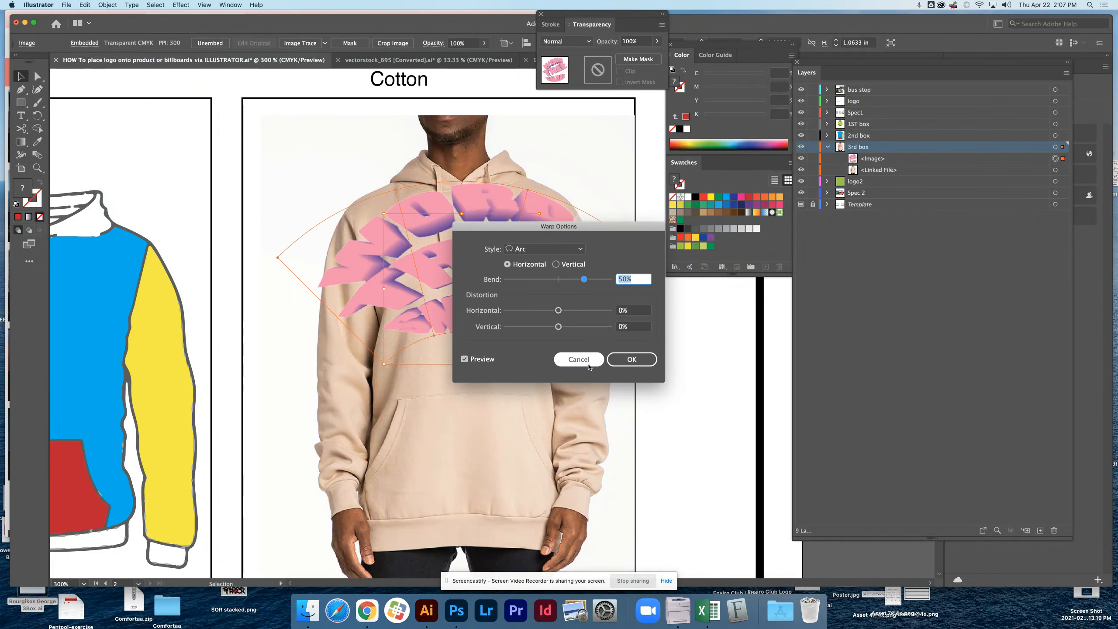
left_click(578, 359)
Apply an envelope mesh with 4 rows and 4 columns to the beige hoodie's logo.
left_click(107, 5)
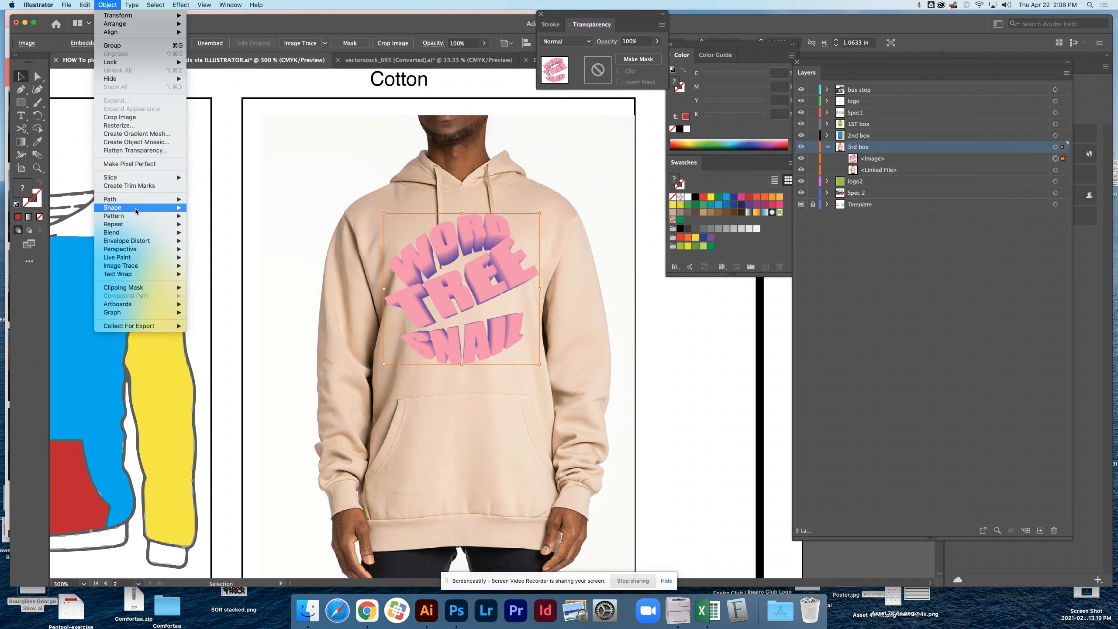
mouse_move(145, 240)
left_click(216, 250)
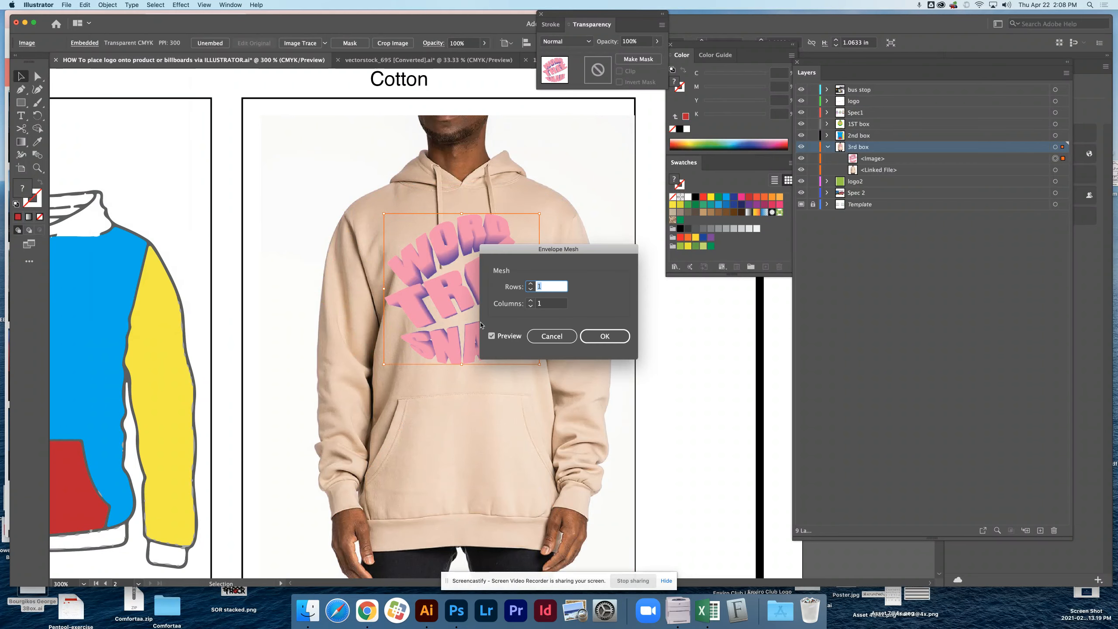
type("4")
key("Tab")
type("4")
left_click(605, 336)
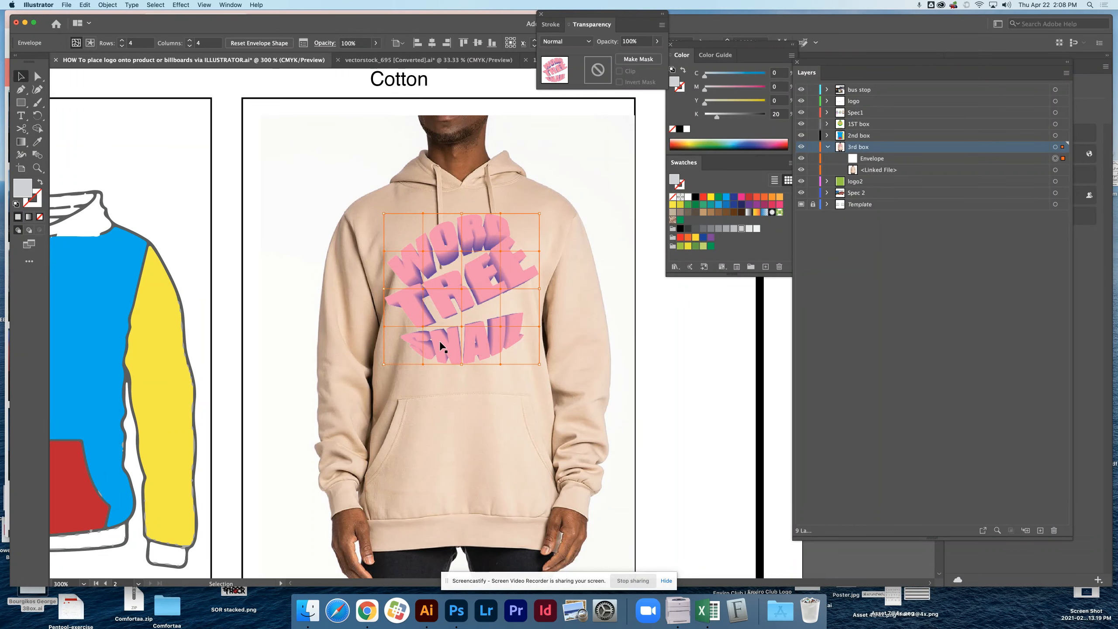
Nudge a mesh point on the logo's left edge inward and lock the hoodie photo in the 3rd box layer.
key("a")
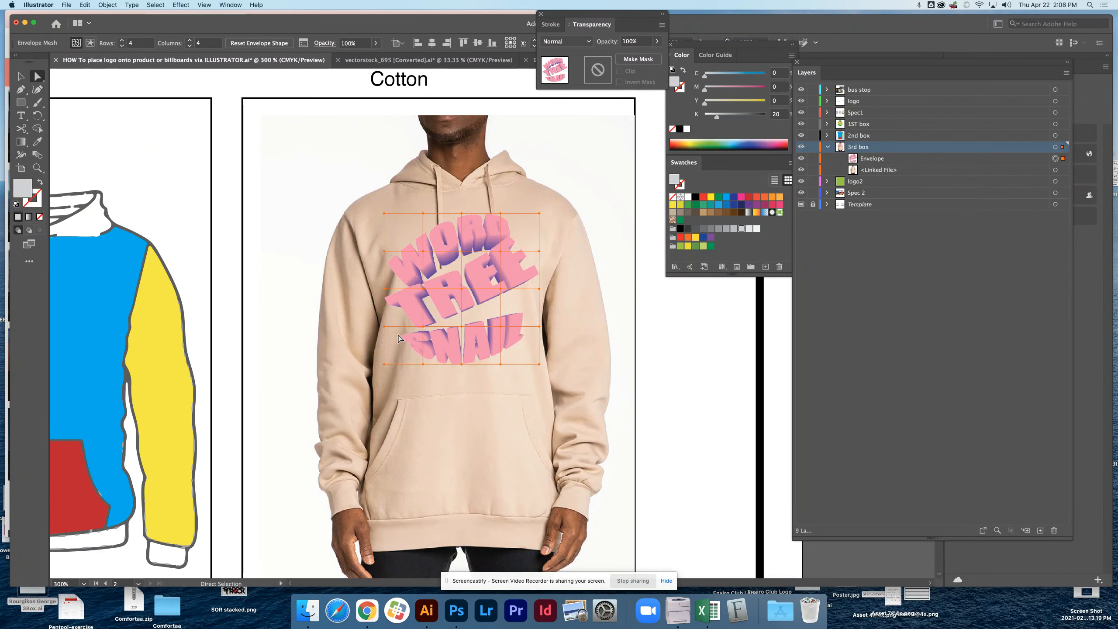
left_click_drag(385, 293, 387, 289)
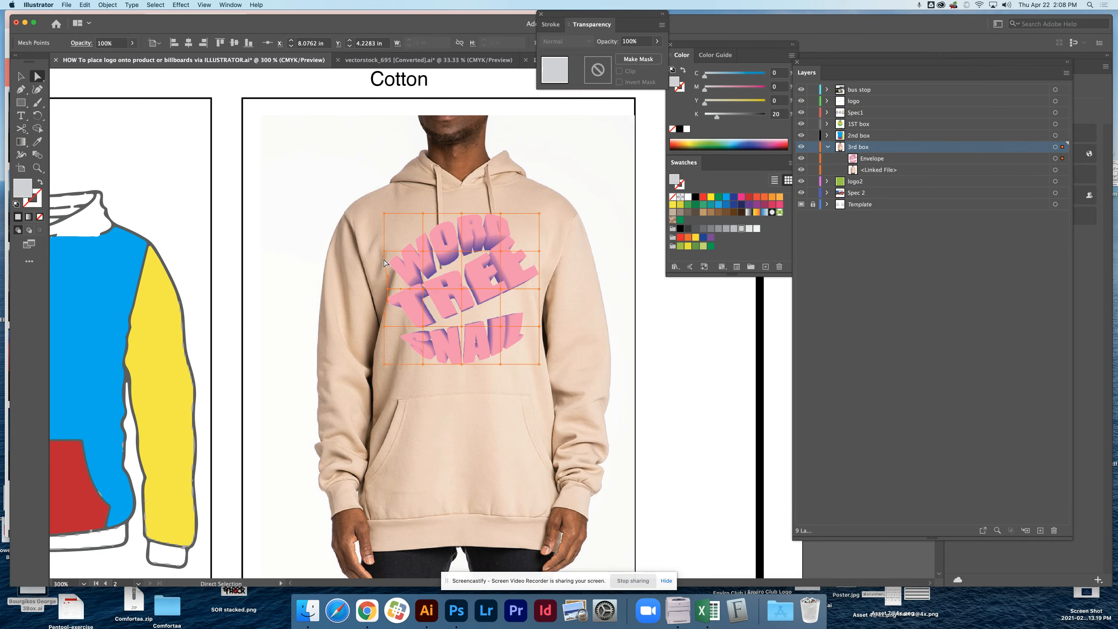
left_click_drag(383, 250, 386, 265)
key("super+z")
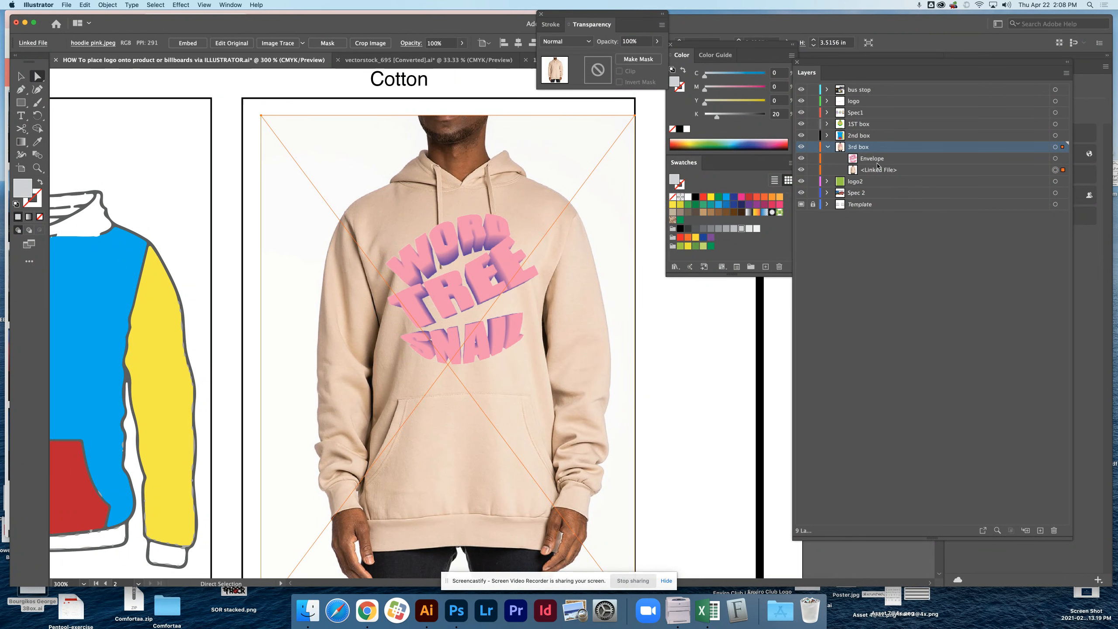
left_click(813, 170)
Reshape the mesh points along the left side and lower-left part of the logo to follow the fabric folds.
left_click(517, 255)
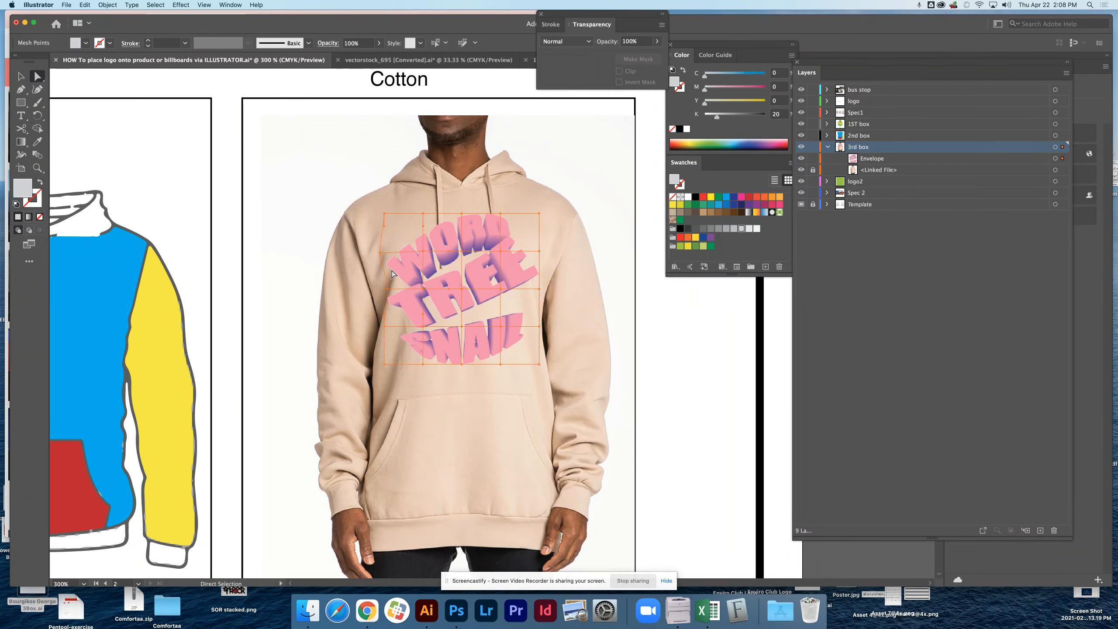
left_click_drag(383, 272, 391, 262)
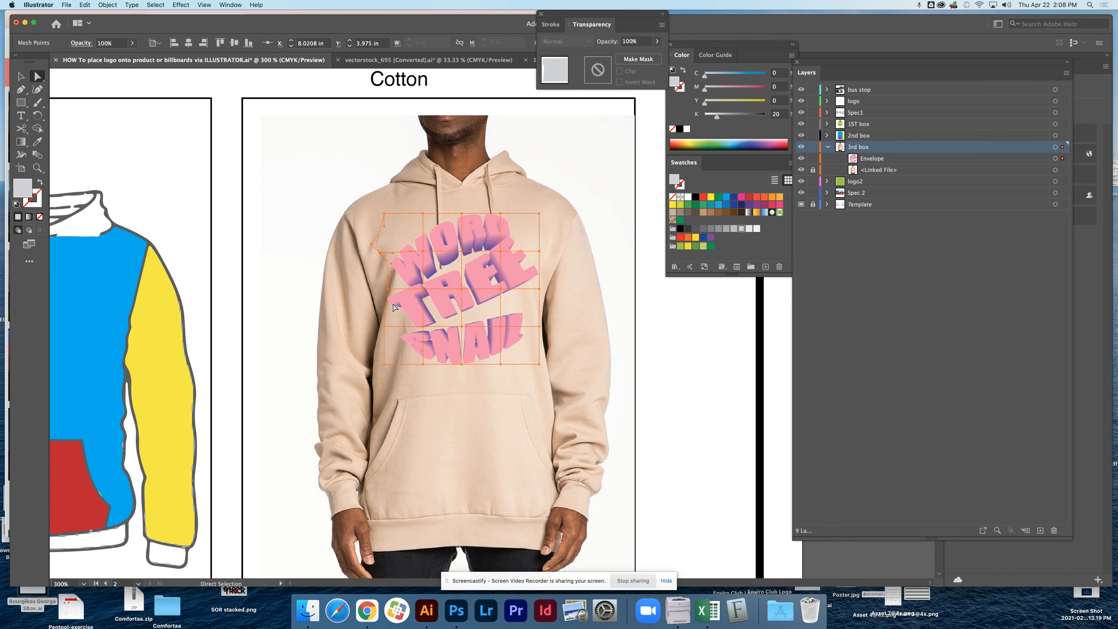
left_click_drag(388, 304, 393, 295)
left_click_drag(377, 273, 371, 270)
mouse_move(410, 338)
left_mouse_down()
mouse_move(420, 368)
mouse_move(411, 322)
left_mouse_up()
left_click(448, 381)
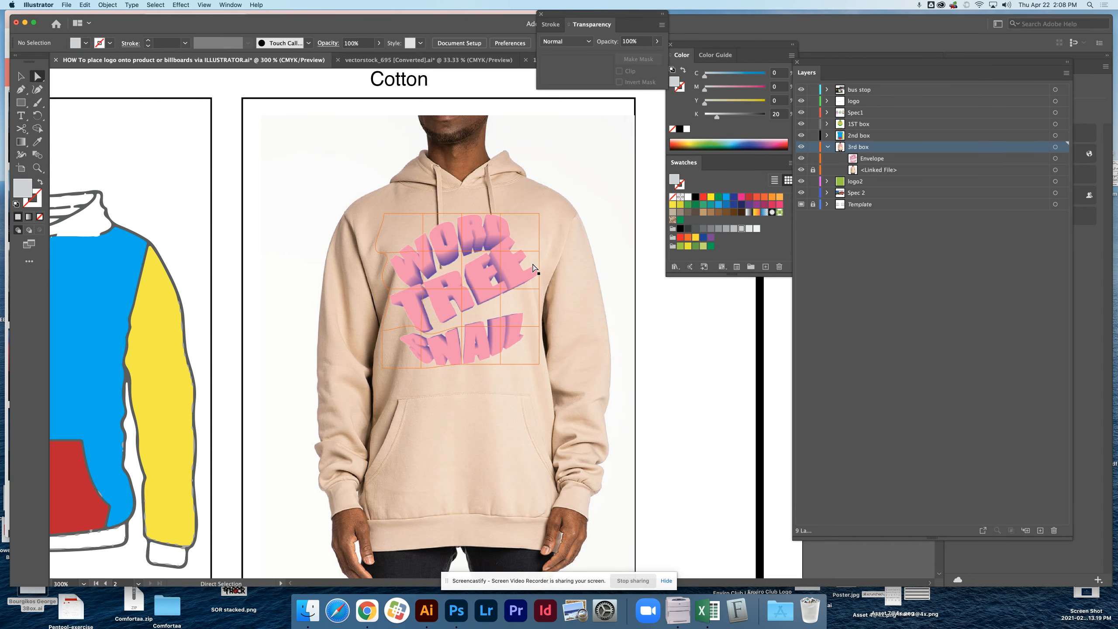
left_click(488, 243)
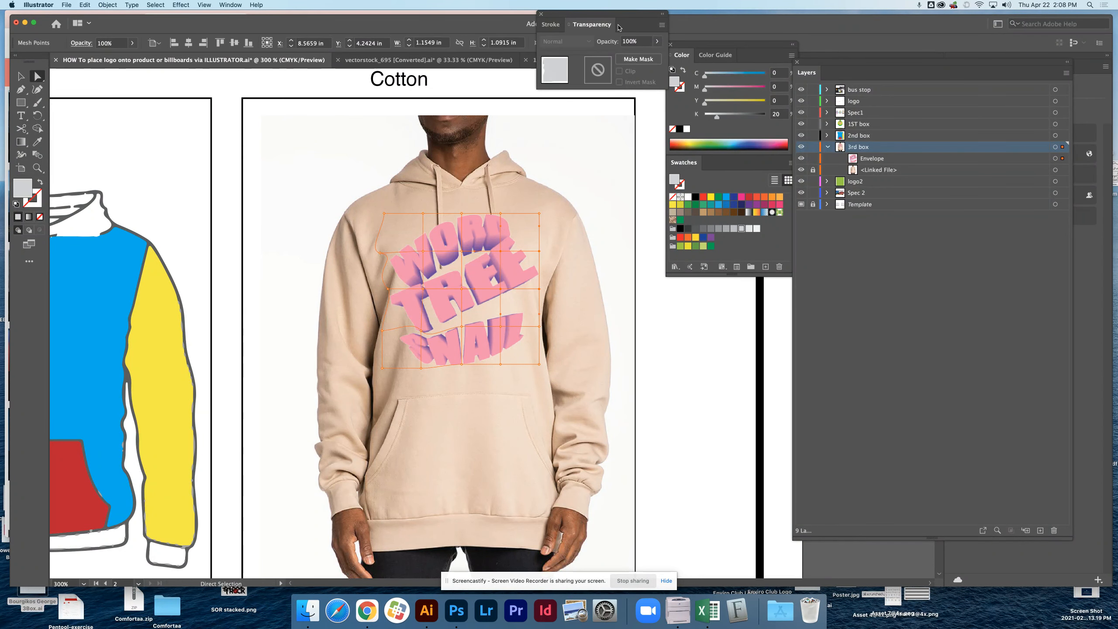
left_click(598, 165)
Set the blend mode of the beige hoodie's mesh-warped logo to Multiply and deselect it.
left_click(20, 76)
left_click(435, 292)
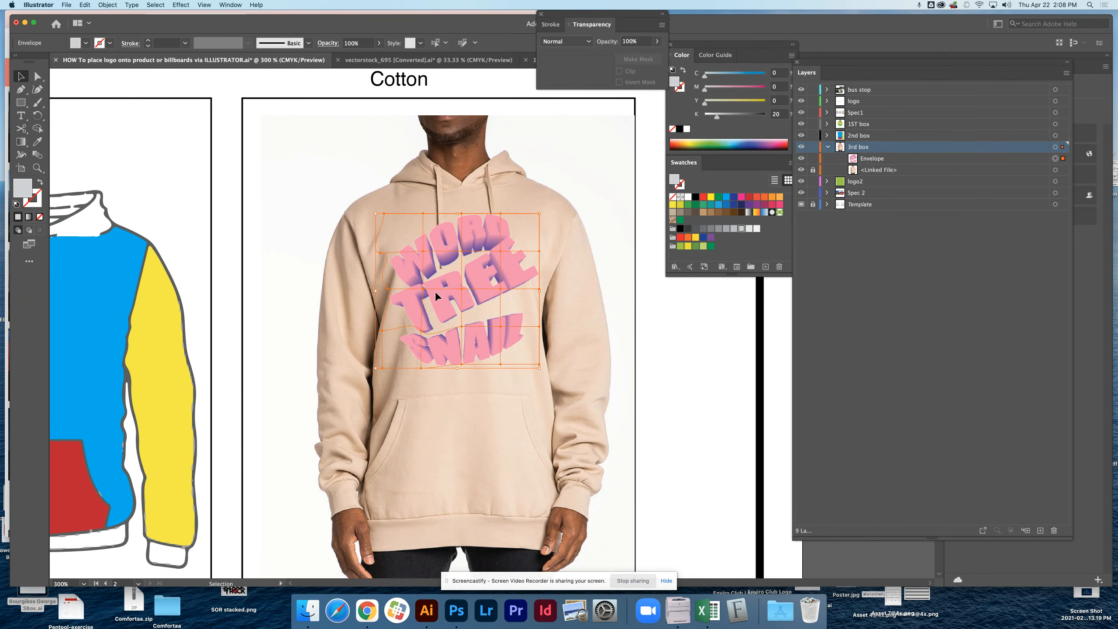
left_click(565, 41)
left_click(572, 84)
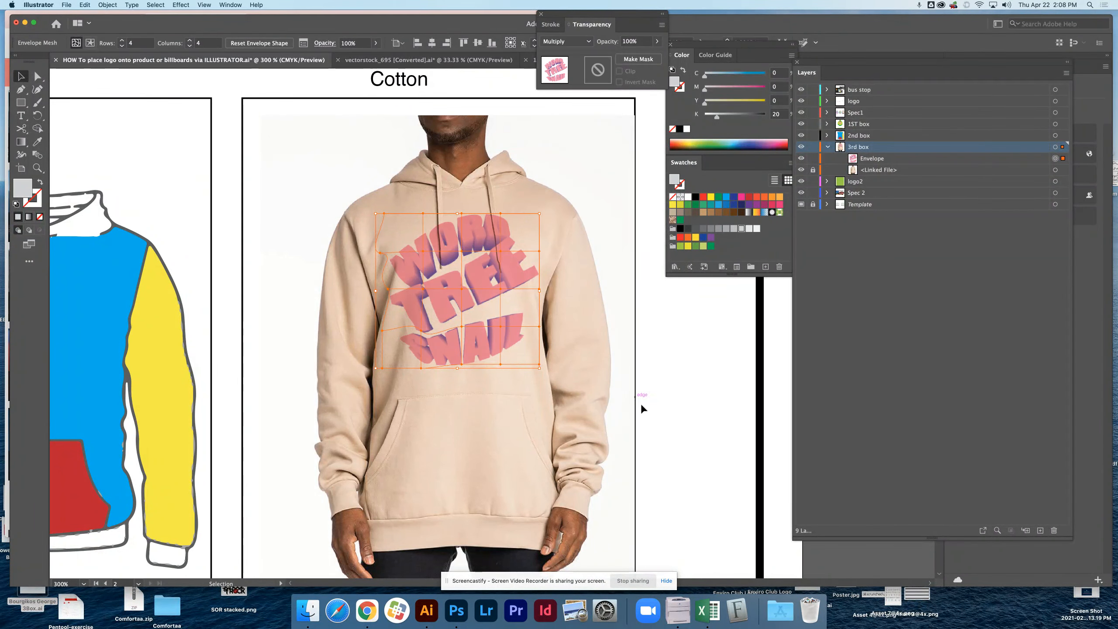
left_click(642, 406)
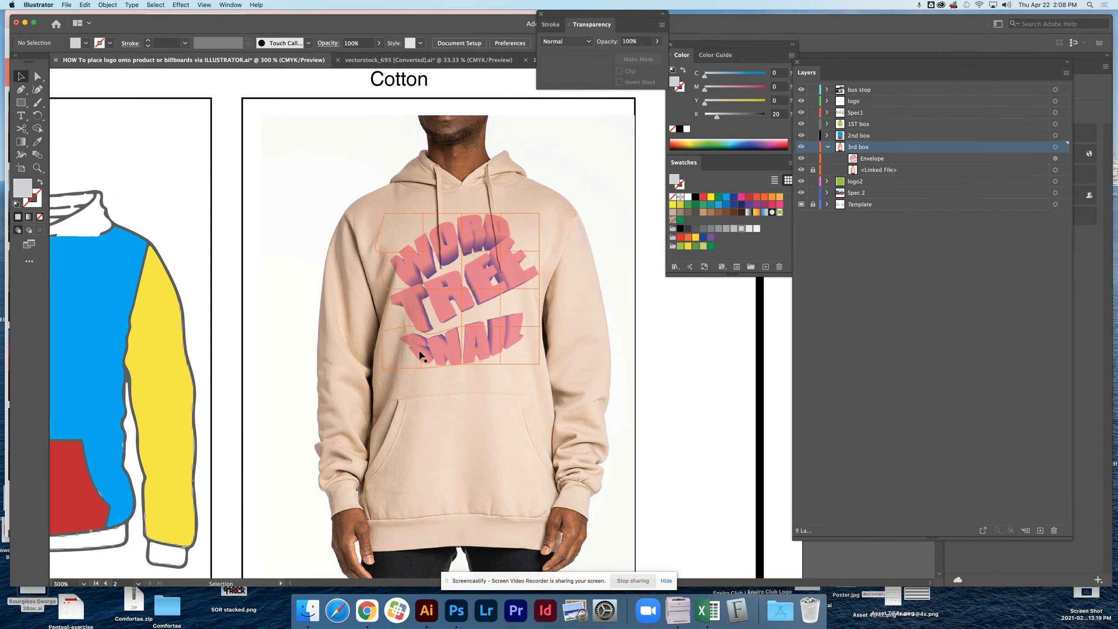
Review the whole product spec sheet and the bus stop mockup and street photos below it.
left_click(556, 322, "alt+super")
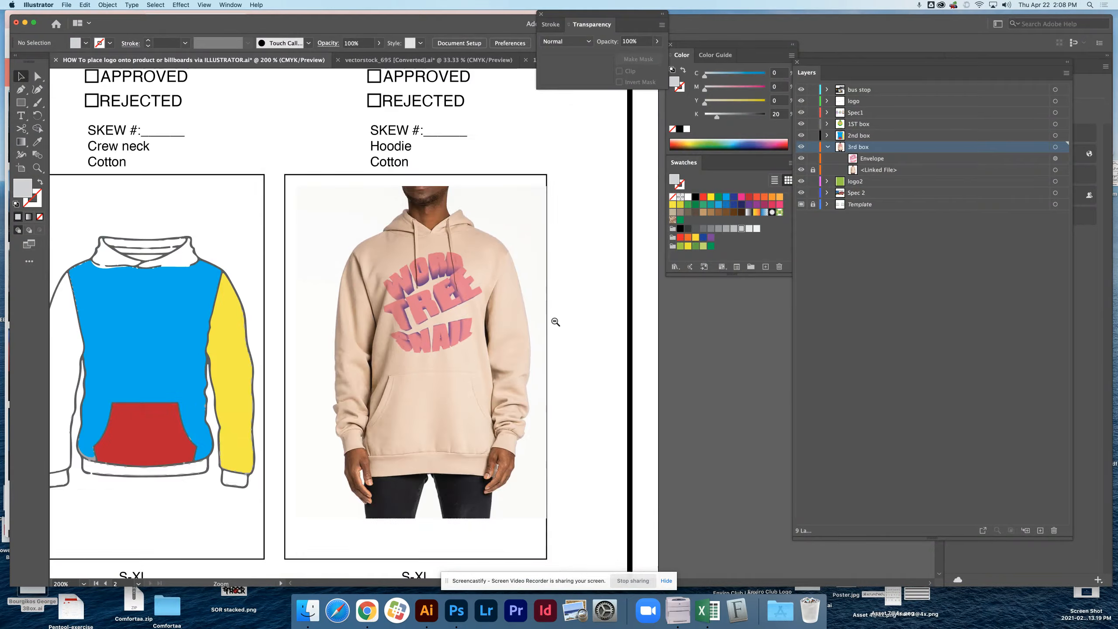
left_click(555, 321, "alt+super")
left_click(556, 320, "alt+super")
left_click_drag(452, 342, 550, 315)
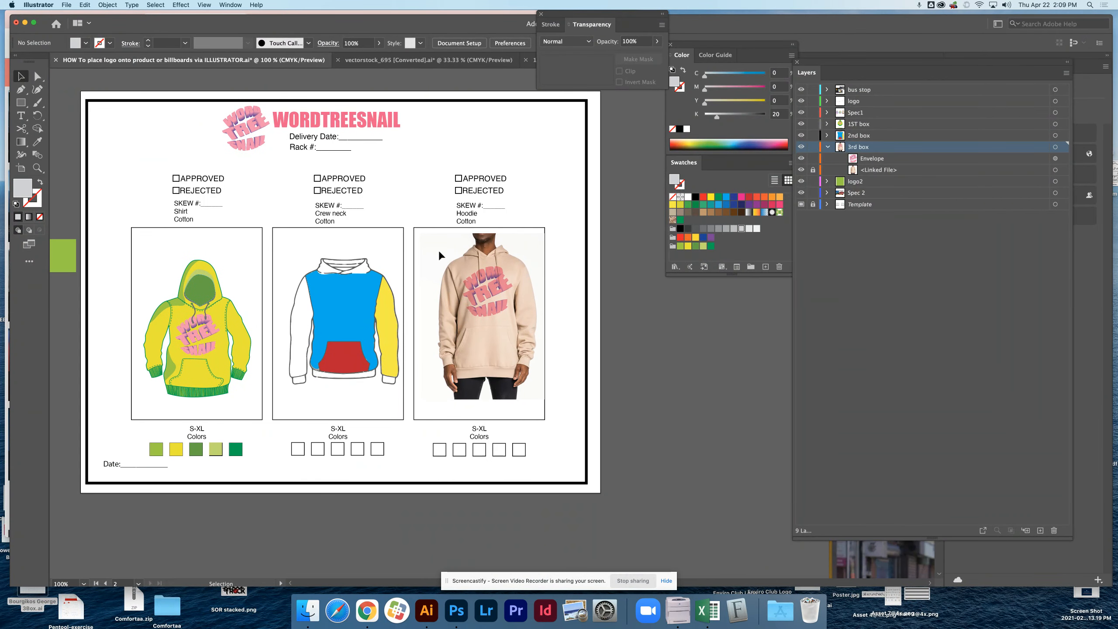
scroll(462, 374, "down", 10)
scroll(432, 334, "right", 6)
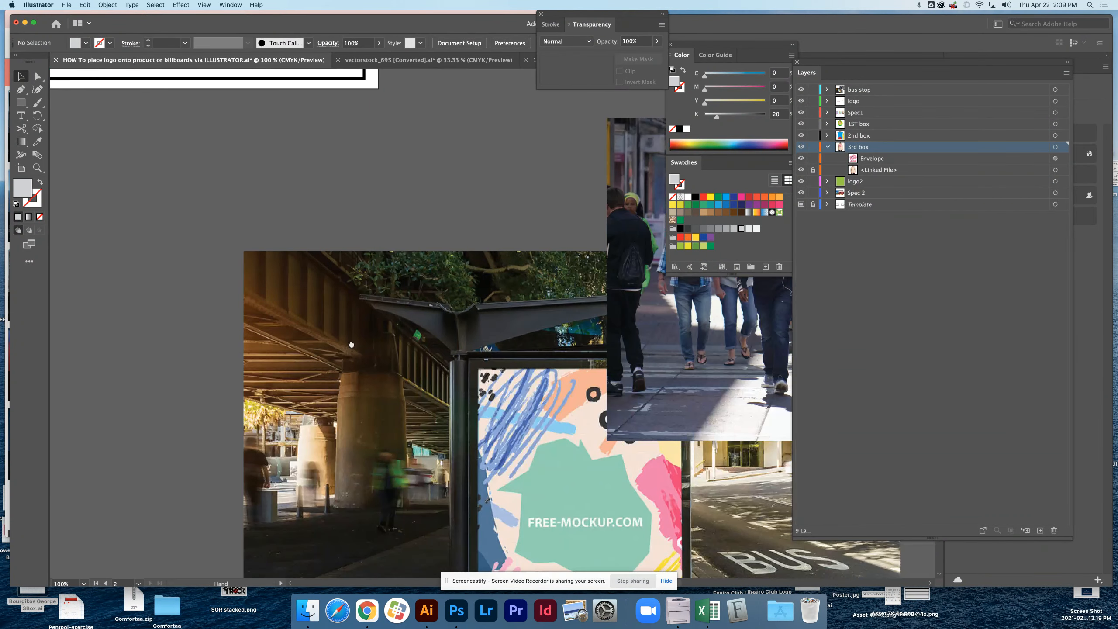
left_click(477, 13)
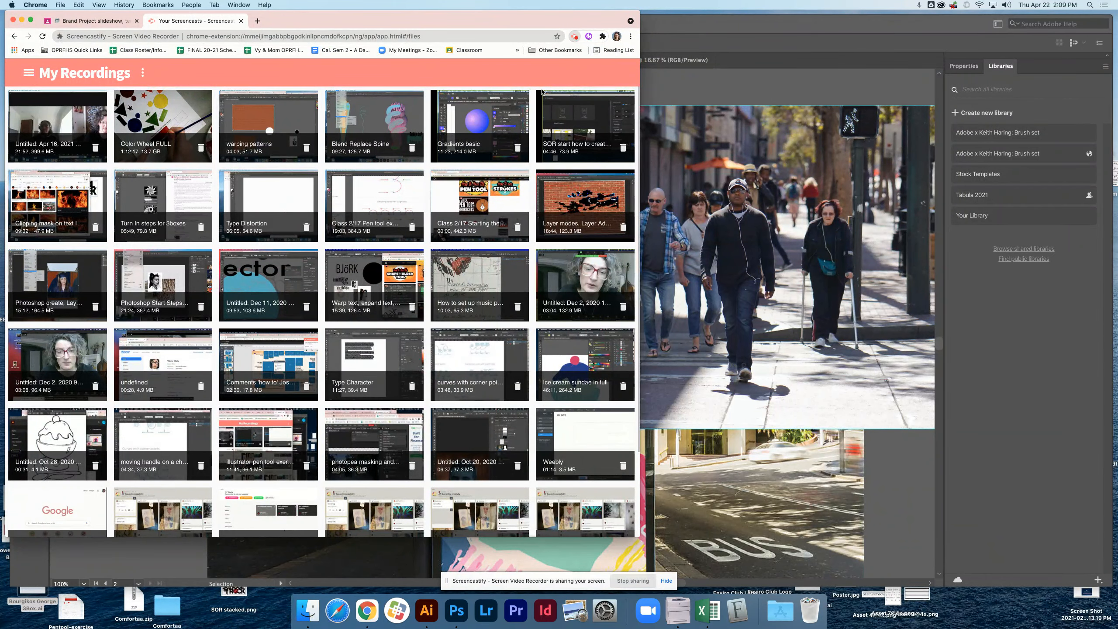